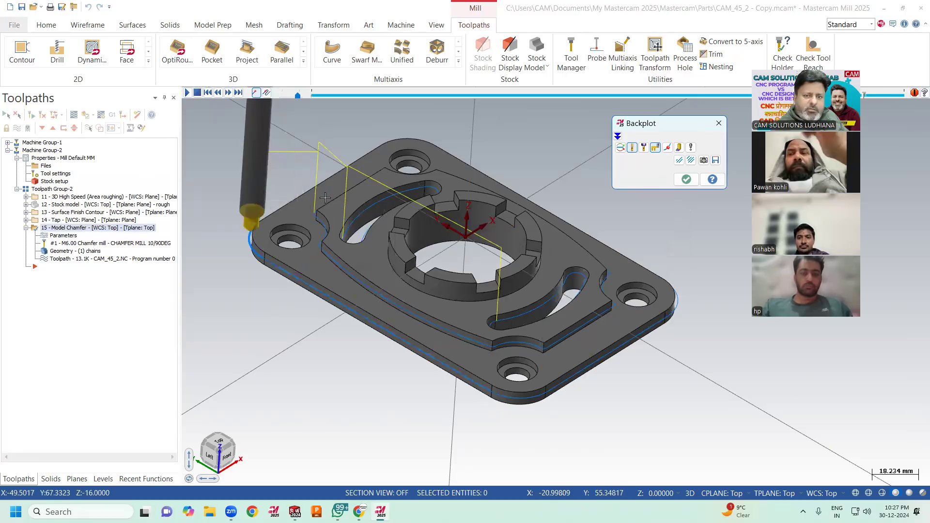
Close the backplot and run a Verify simulation of the Model Chamfer operation to inspect the chamfered edges.
left_click(683, 179)
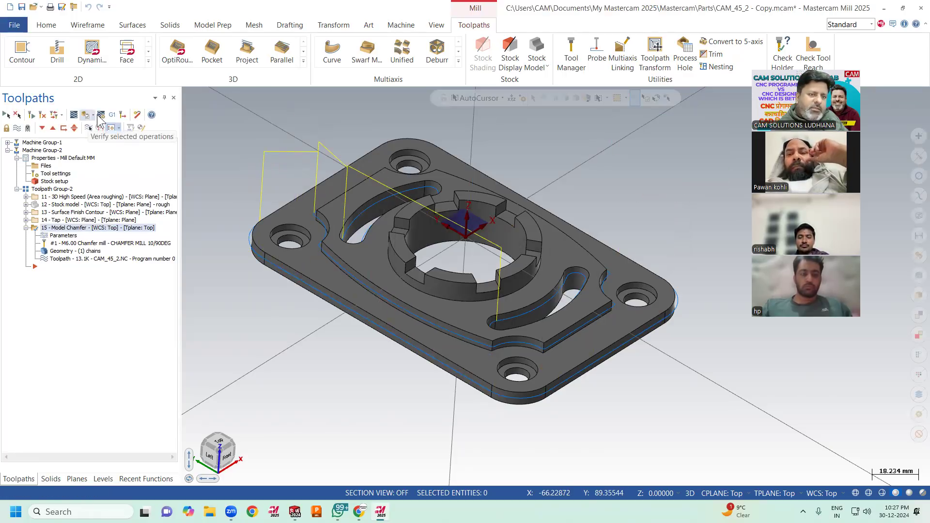
left_click(101, 116)
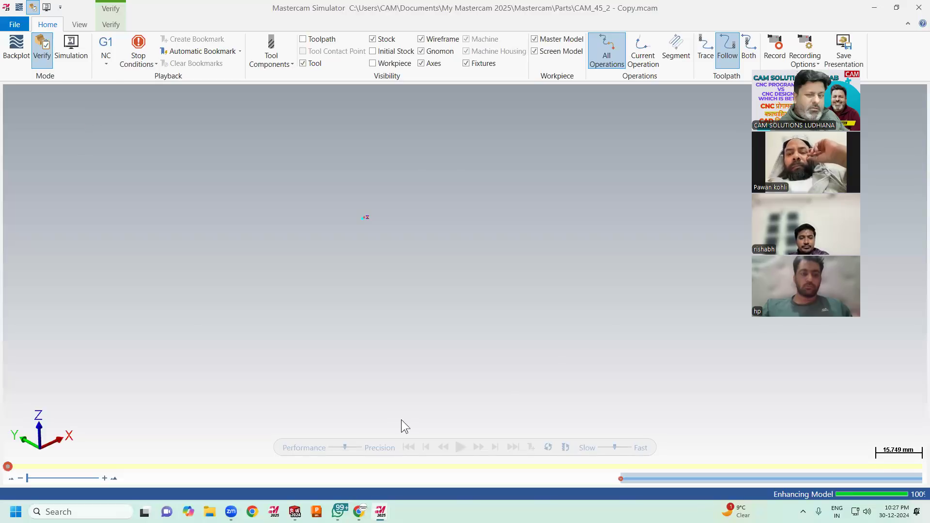
left_click(461, 446)
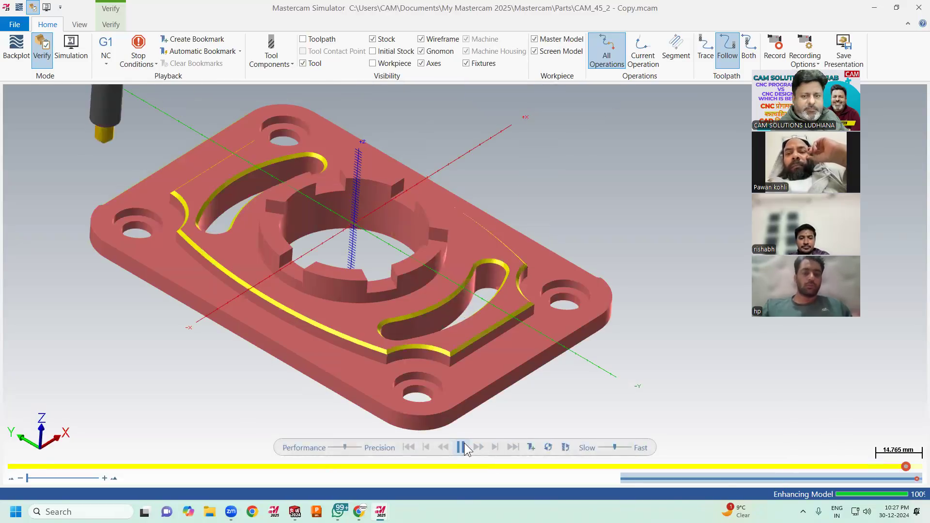
middle_click_drag(386, 362, 603, 269)
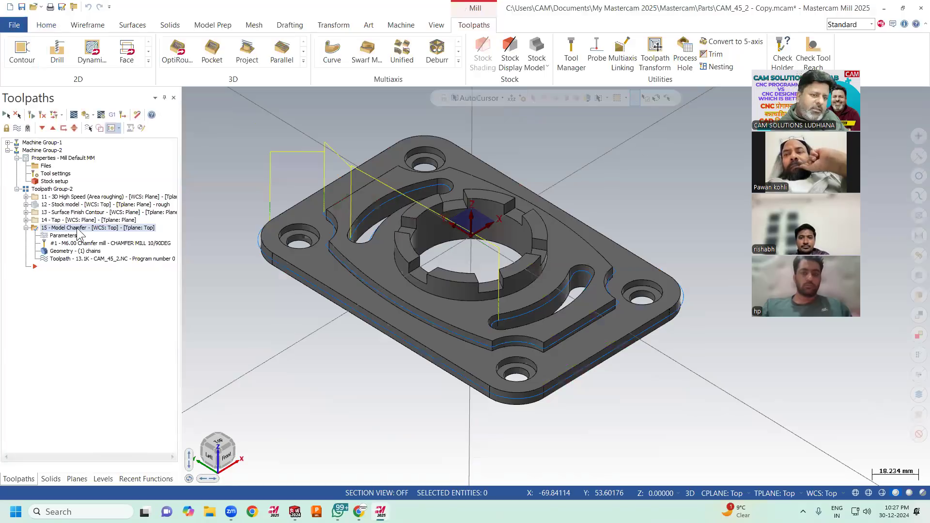
Delete the Model Chamfer operation from Toolpath Group-2.
right_click(78, 234)
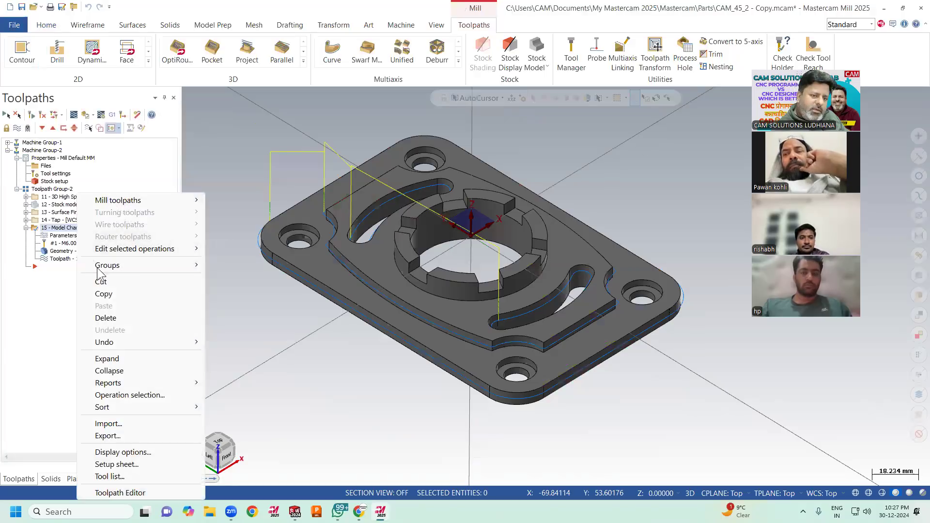
left_click(107, 318)
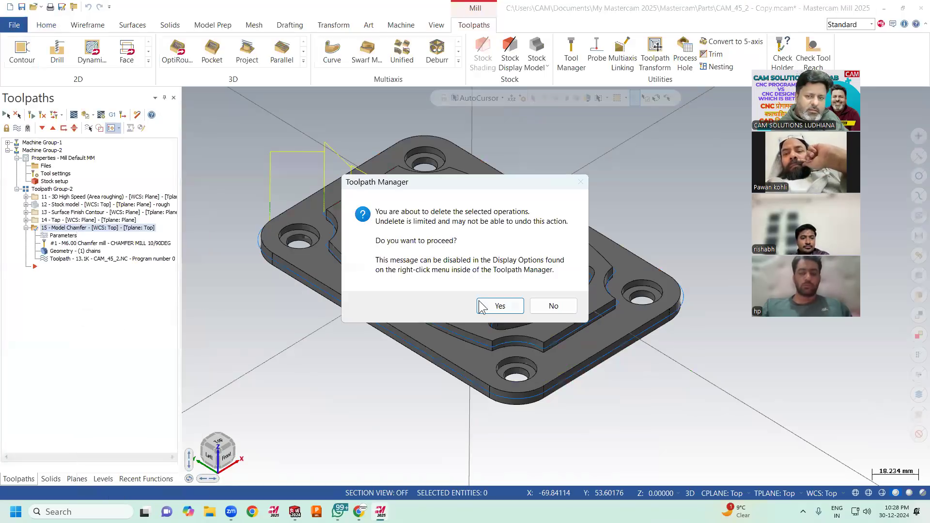
left_click(499, 306)
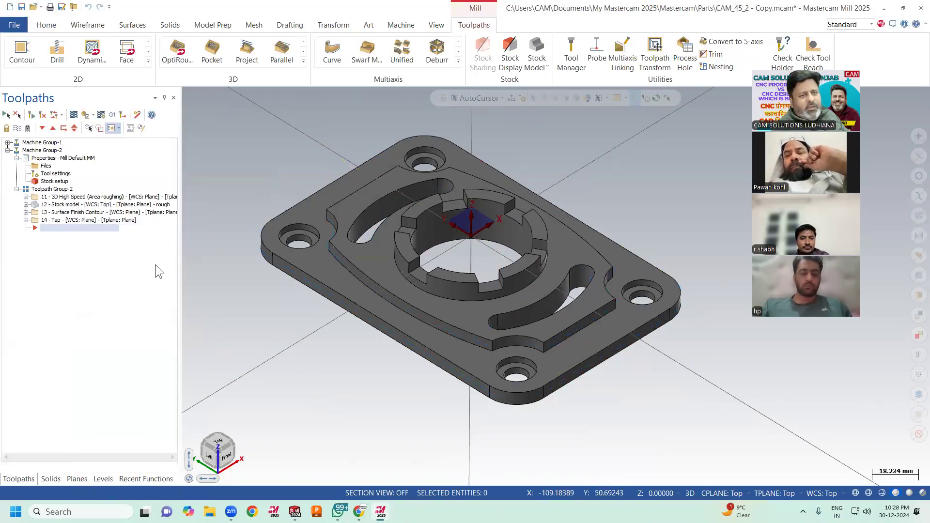
Start a 2D Contour toolpath on the plate with solid chaining.
left_click(148, 60)
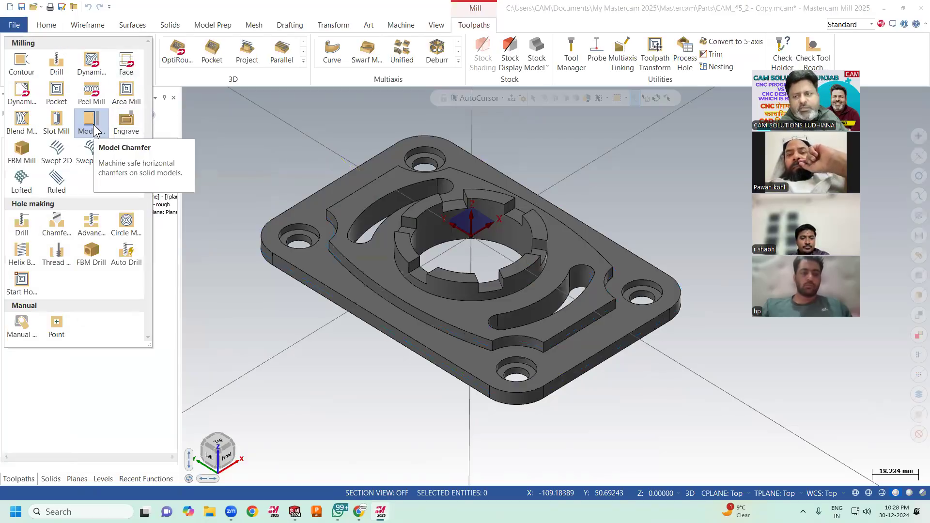
left_click(22, 69)
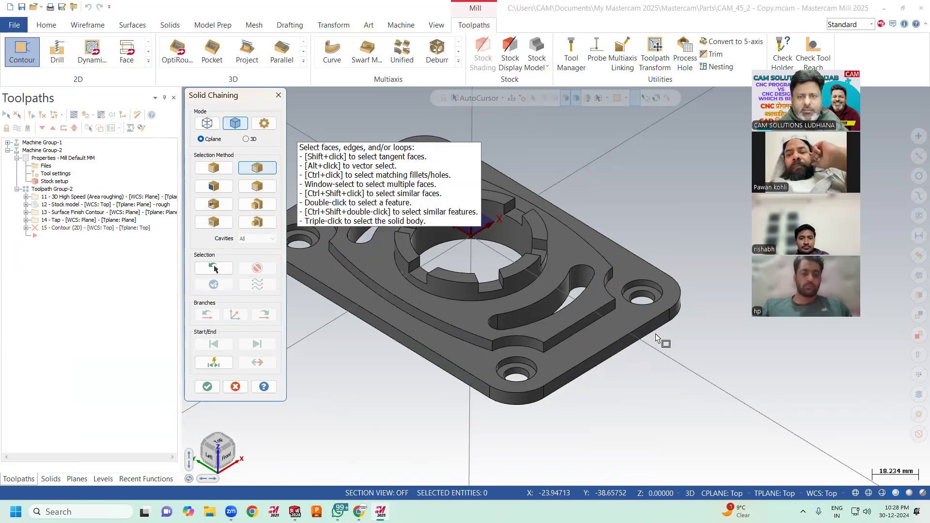
scroll(702, 357, "down", 1)
scroll(702, 357, "down", 2)
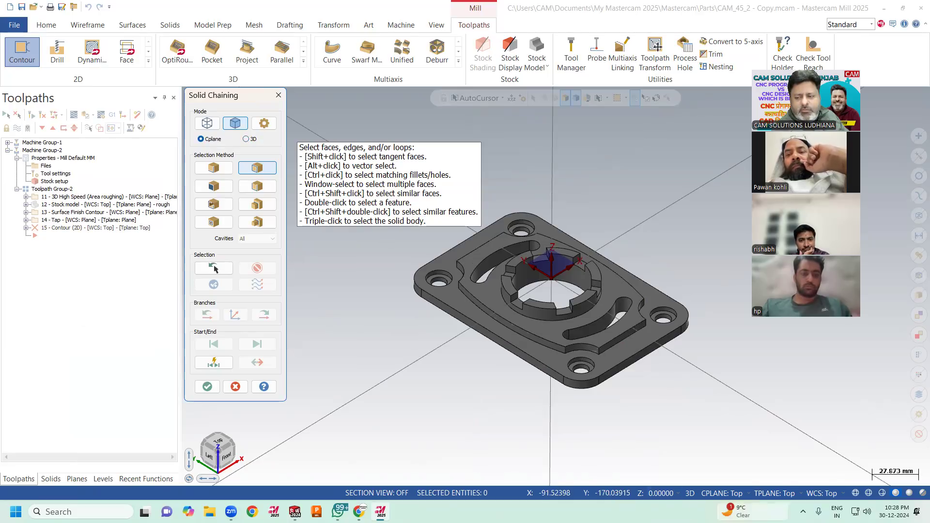
Try edge chaining in Cplane mode with the construction plane set to Front and Right, and return it to Top.
left_click(734, 493)
left_click(728, 394)
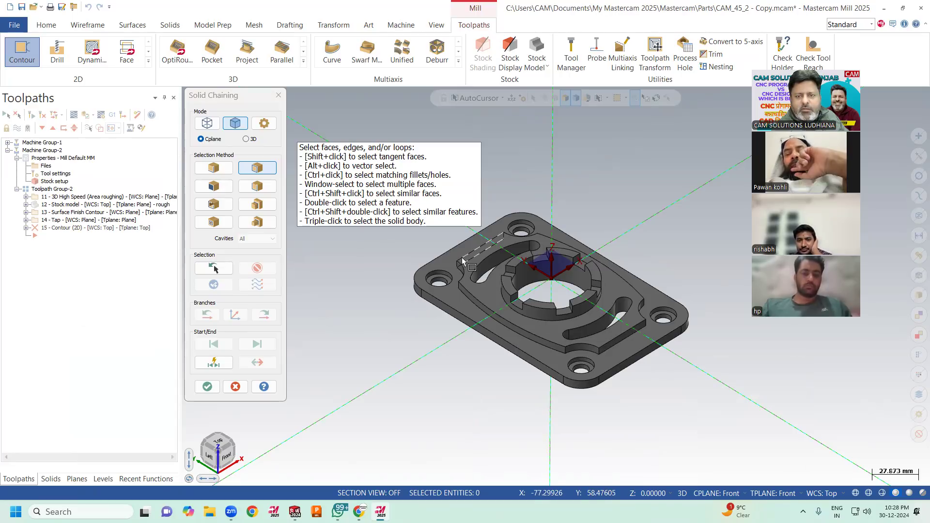
left_click(717, 492)
left_click(719, 429)
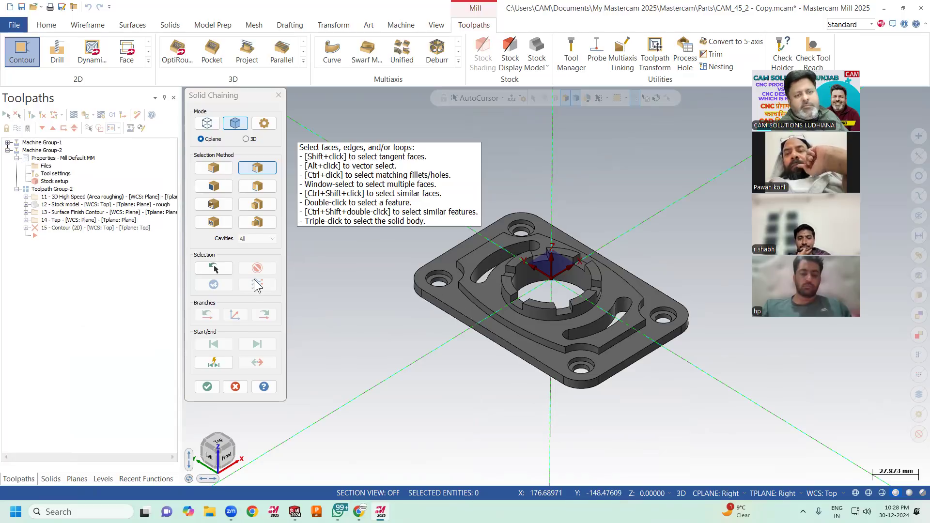
left_click(722, 493)
left_click(716, 380)
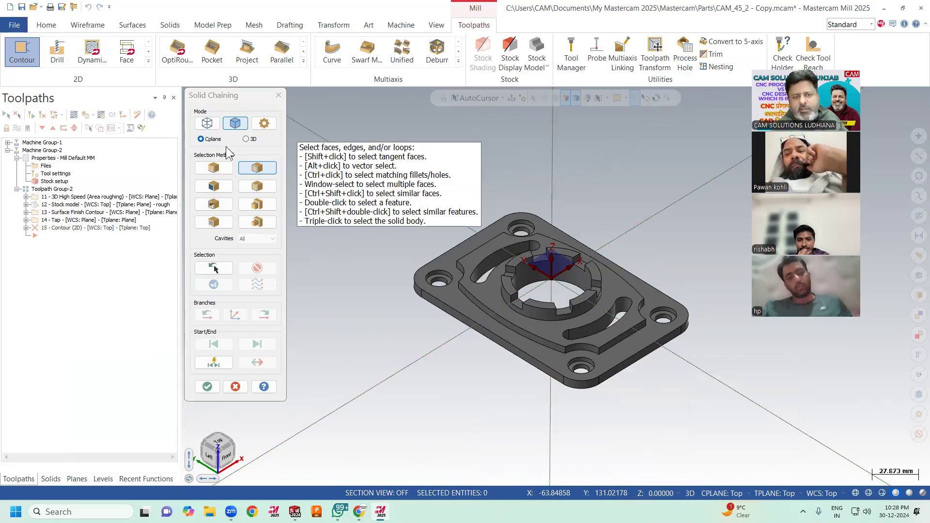
Switch solid chaining to 3D mode, test it with the construction plane set to Right, and restore the Top plane.
left_click(246, 139)
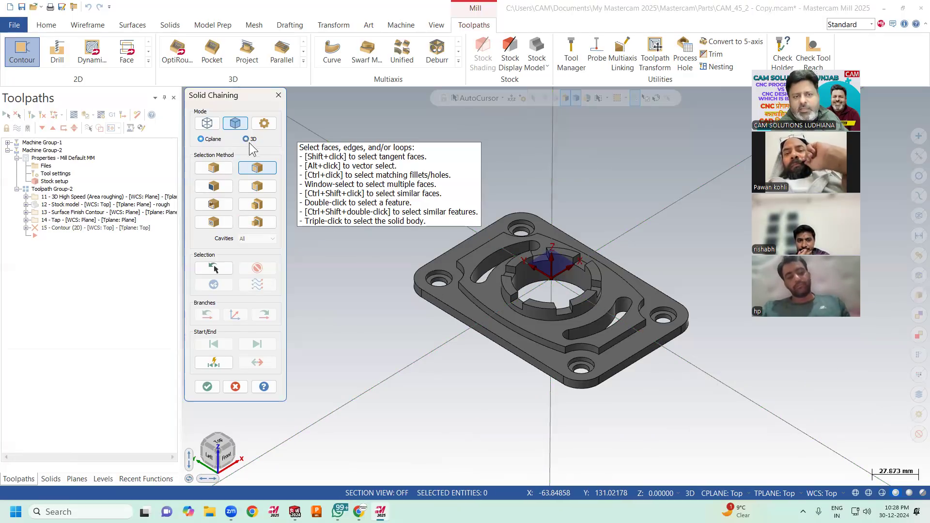
left_click(722, 493)
left_click(727, 430)
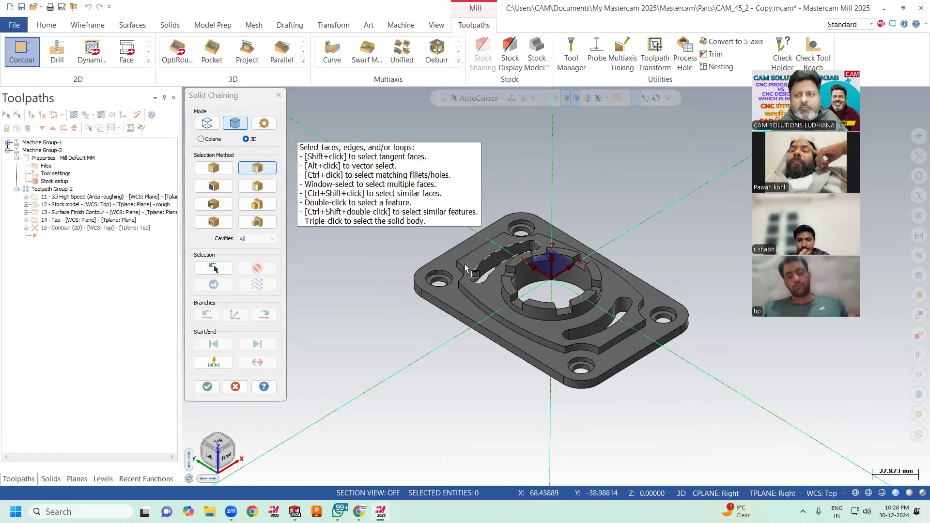
left_click(717, 493)
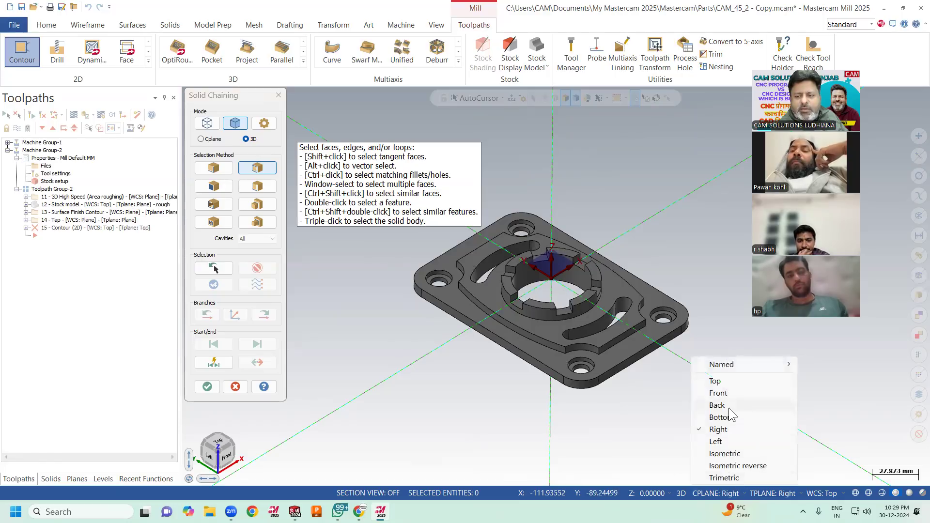
left_click(727, 381)
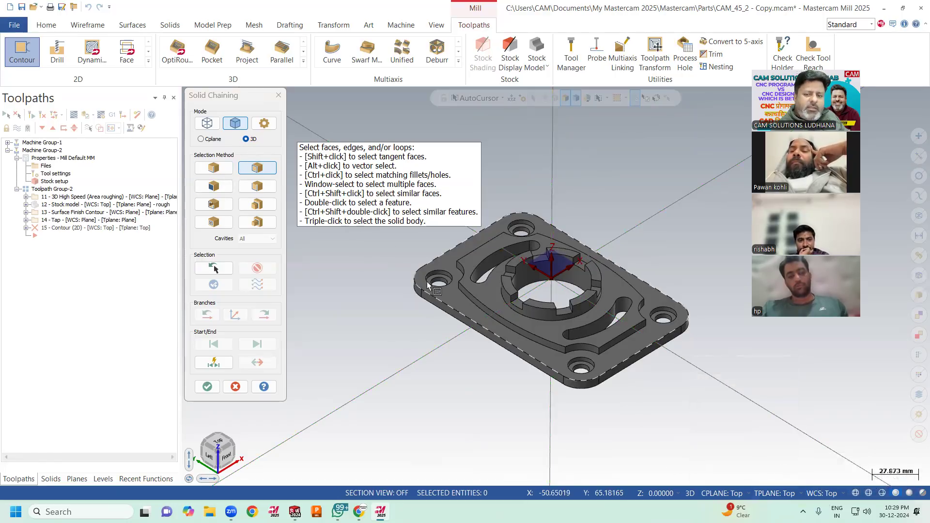
Chain the plate's outer upper edge loop and the raised step's outline as the contour geometry.
left_click(436, 296)
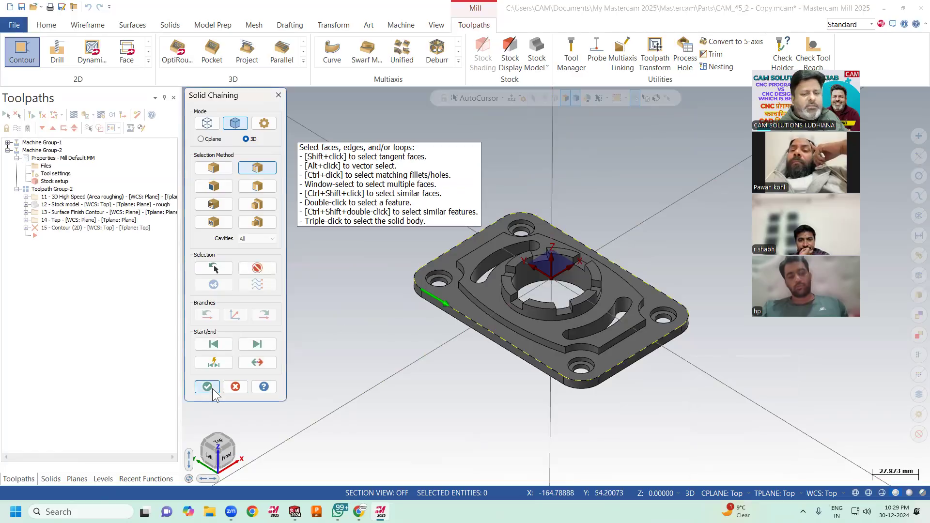
left_click(495, 312)
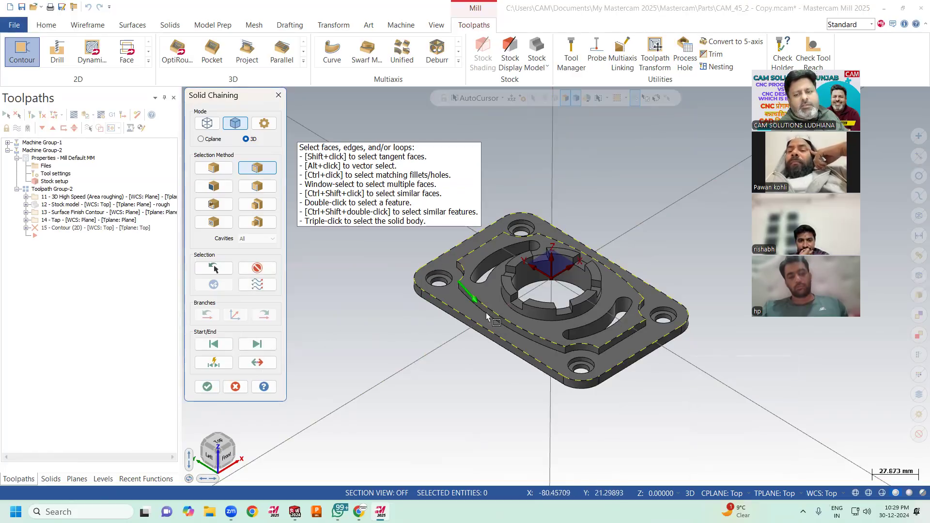
left_click(207, 387)
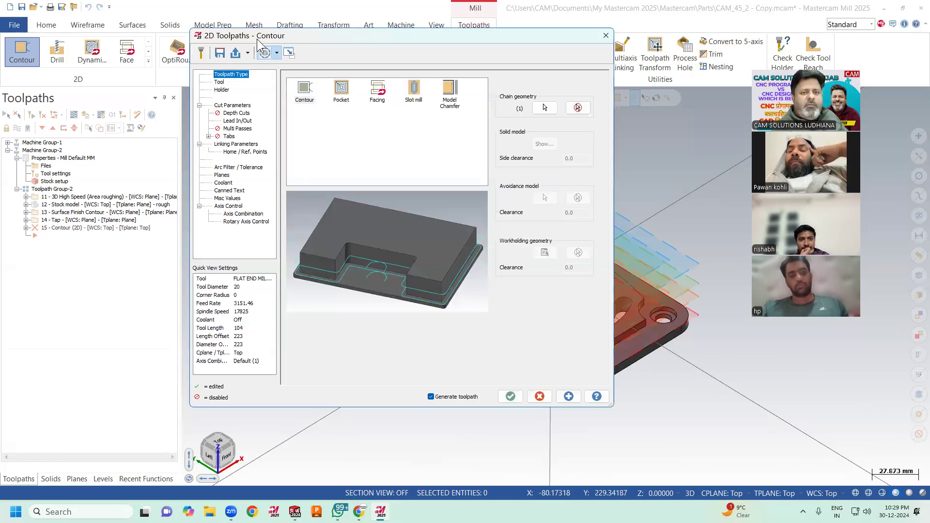
Filter the Mill_mm tool library to chamfer mills only for the contour toolpath's tool selection.
left_click(220, 81)
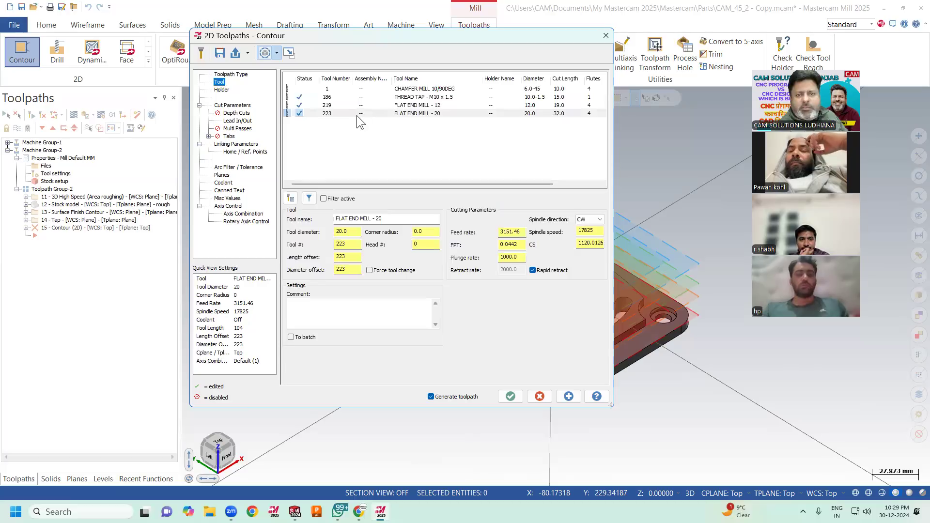
left_click(370, 89)
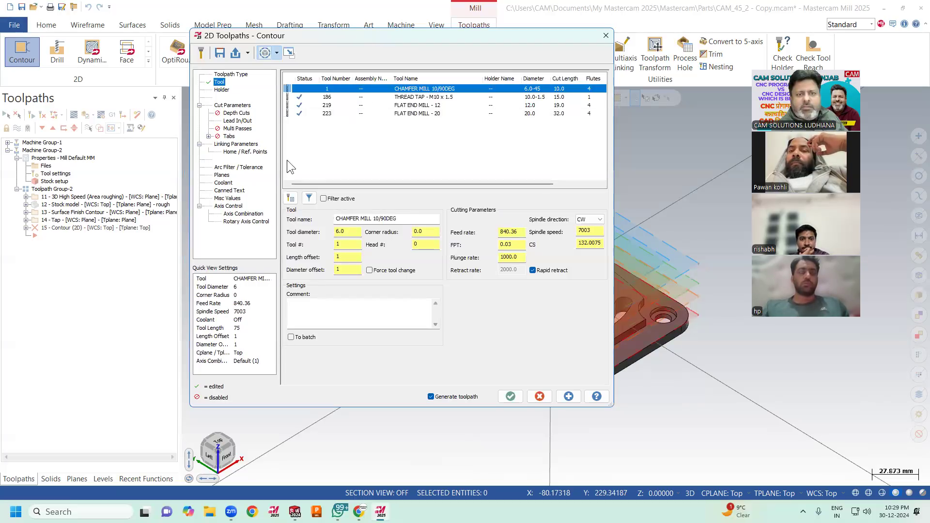
left_click(291, 198)
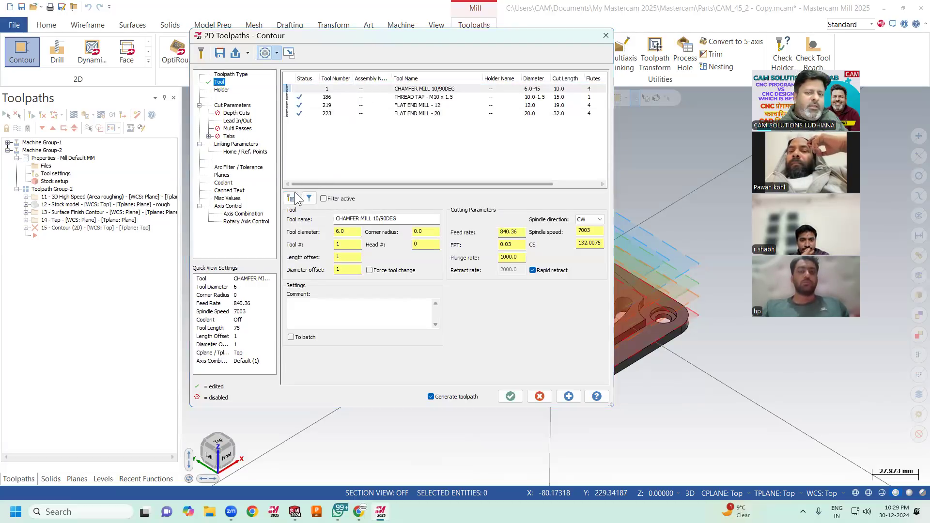
left_click(581, 167)
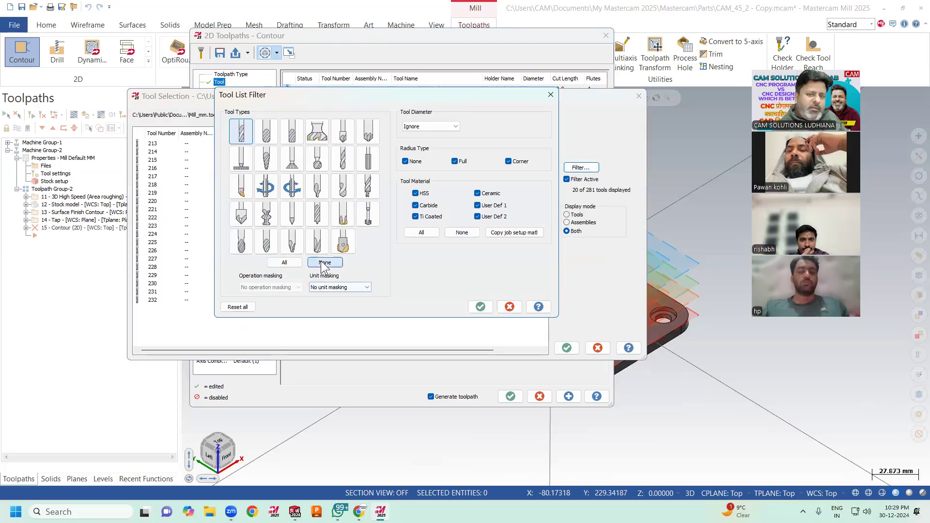
left_click(325, 262)
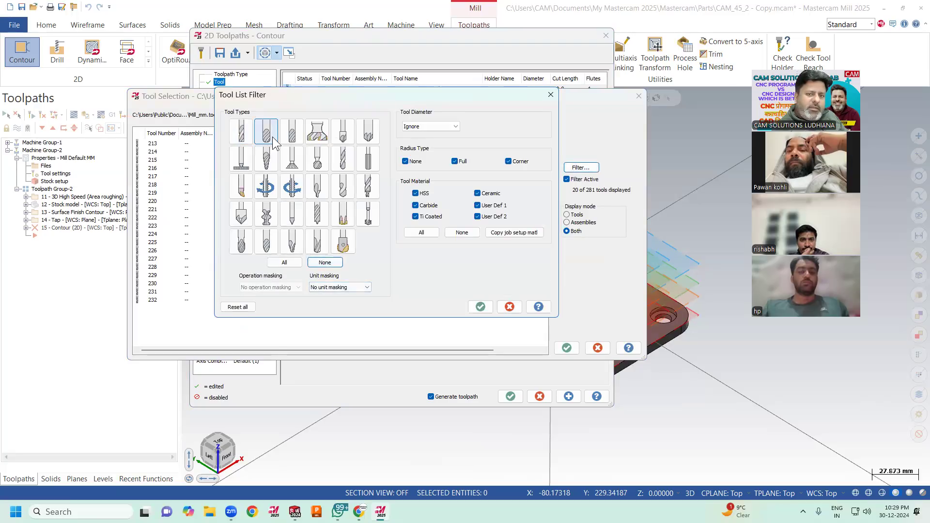
left_click(370, 138)
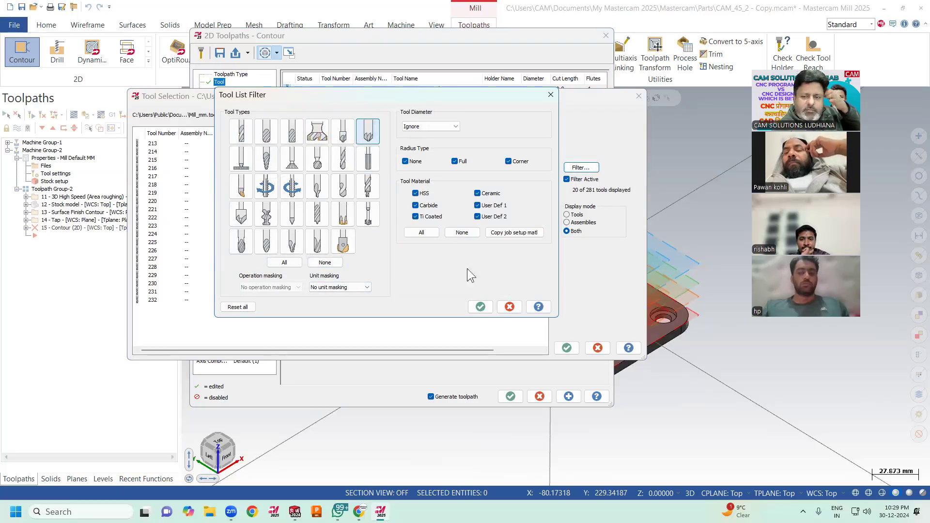
left_click(480, 307)
Assign the 10 mm CHAMFER MILL 10/90DEG, tool 244, from the library to the contour toolpath.
left_click(252, 144)
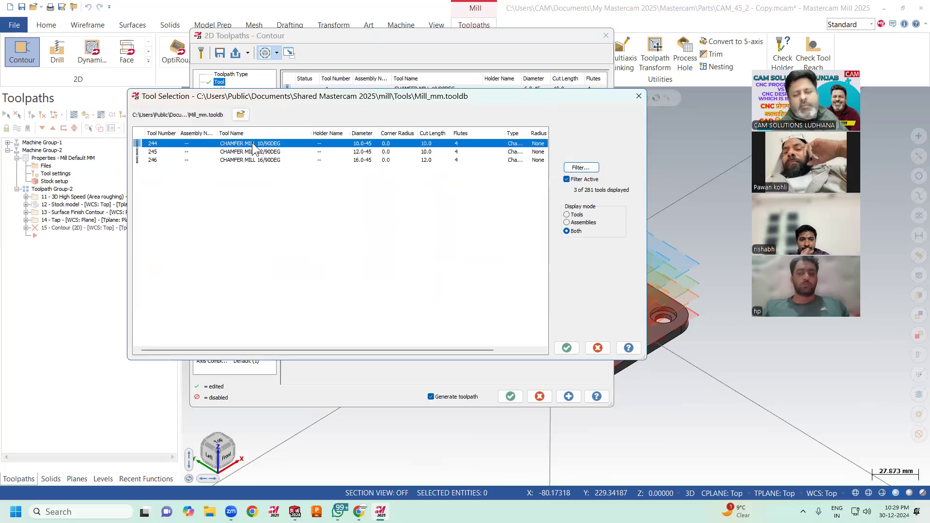
left_click(570, 351)
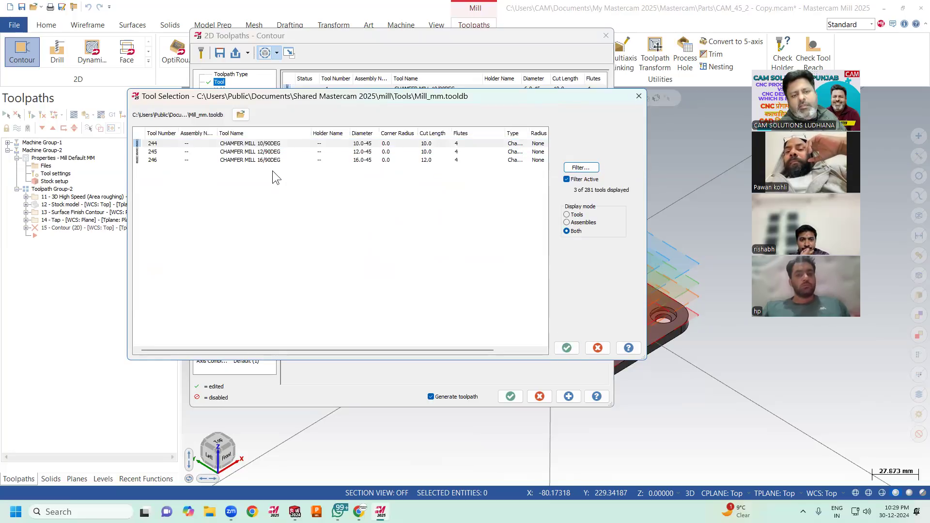
left_click(270, 145)
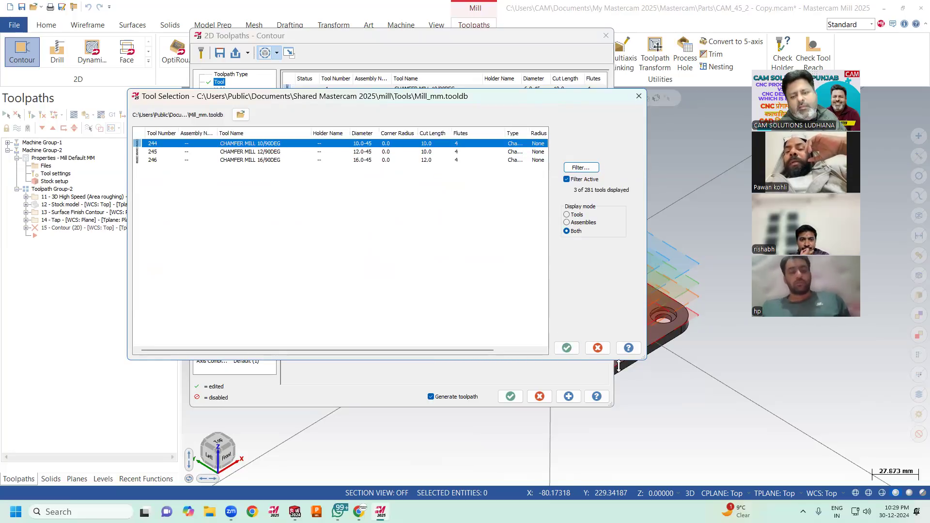
left_click(566, 348)
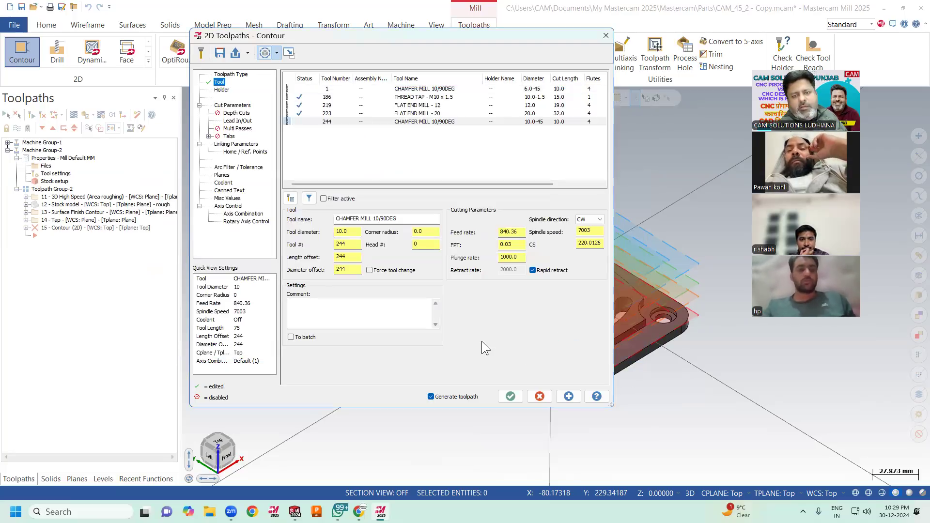
Set the contour type to 2D chamfer in the cut parameters with a chamfer width of 0.5.
left_click(235, 107)
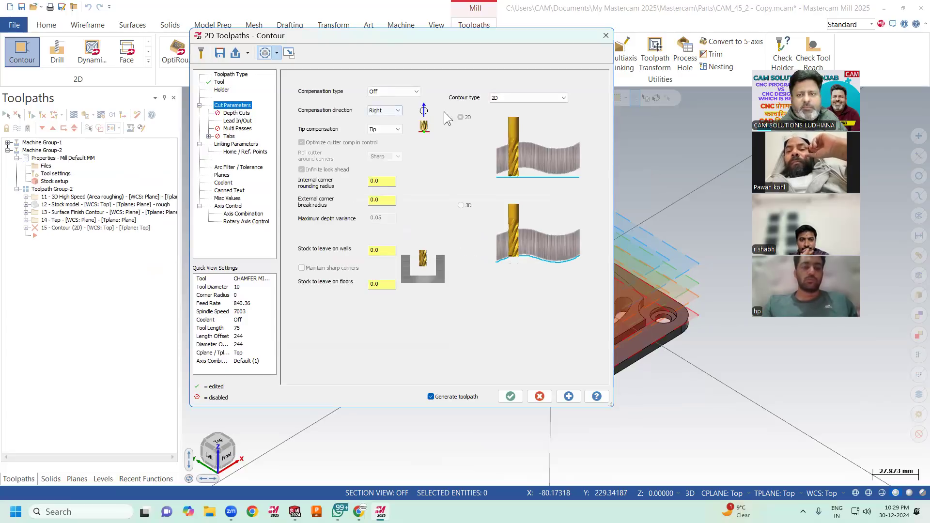
left_click(504, 99)
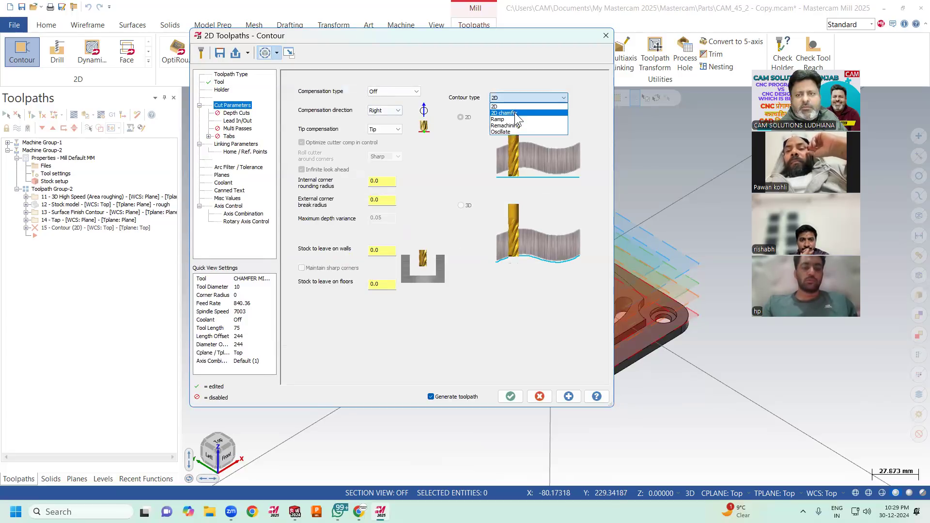
left_click(509, 110)
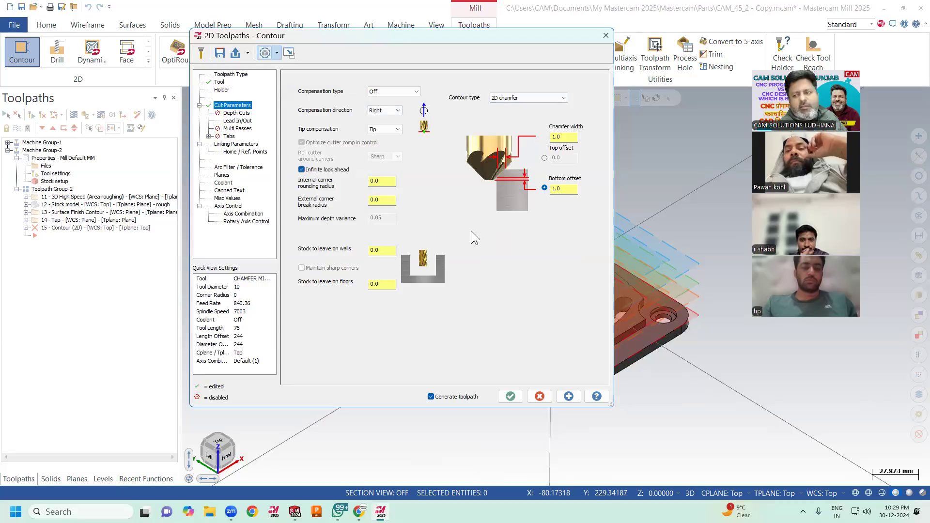
double_click(558, 137)
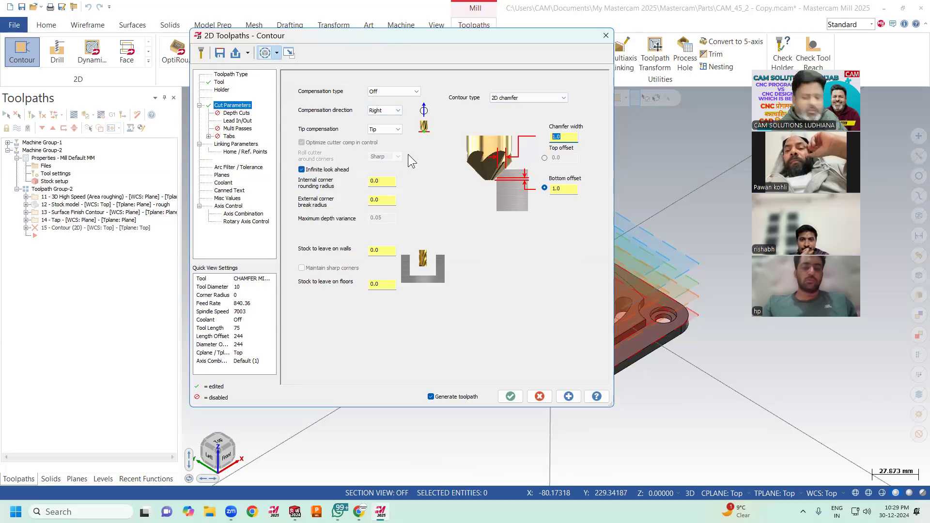
type("0.5")
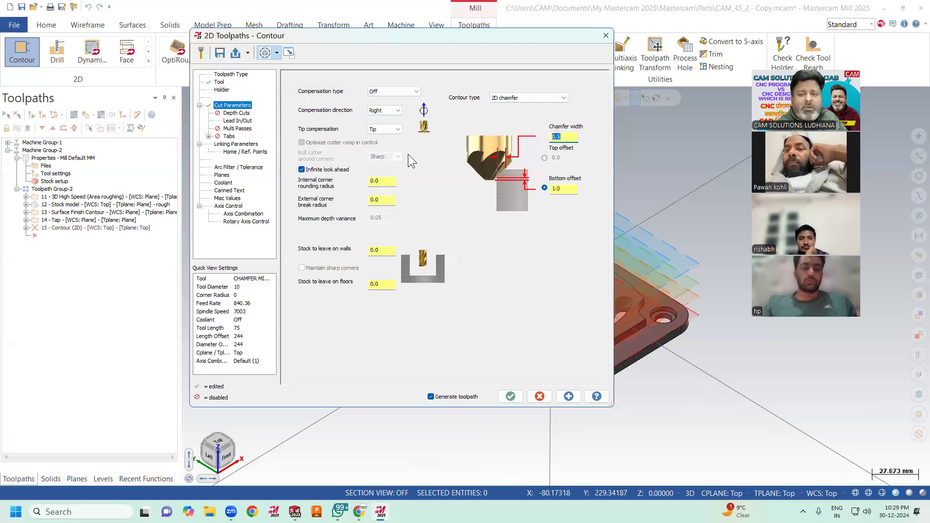
Try the top offset option for the 2D chamfer, and return to the bottom offset of 1.0.
left_click(558, 188)
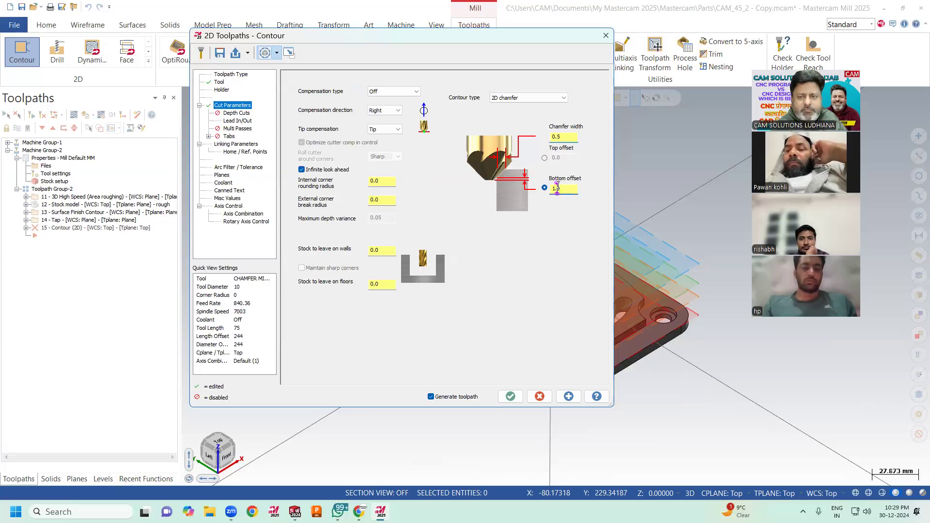
left_click(544, 158)
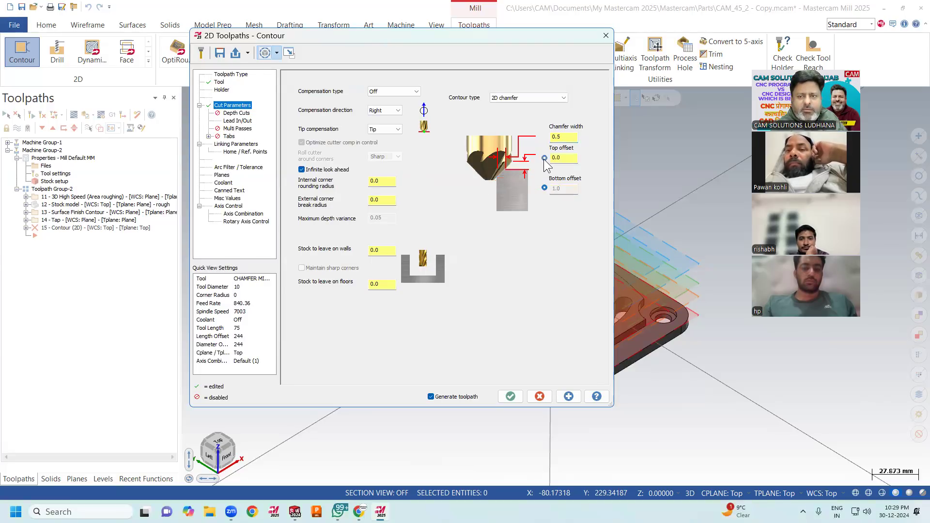
left_click(545, 188)
left_click_drag(552, 188, 572, 191)
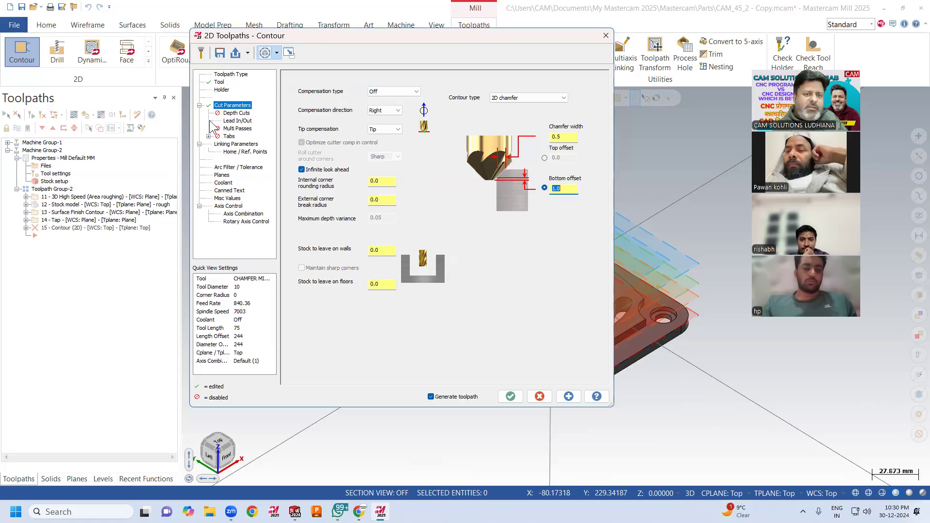
Disable lead in/out for the contour and generate the 2D chamfer toolpath.
left_click(235, 113)
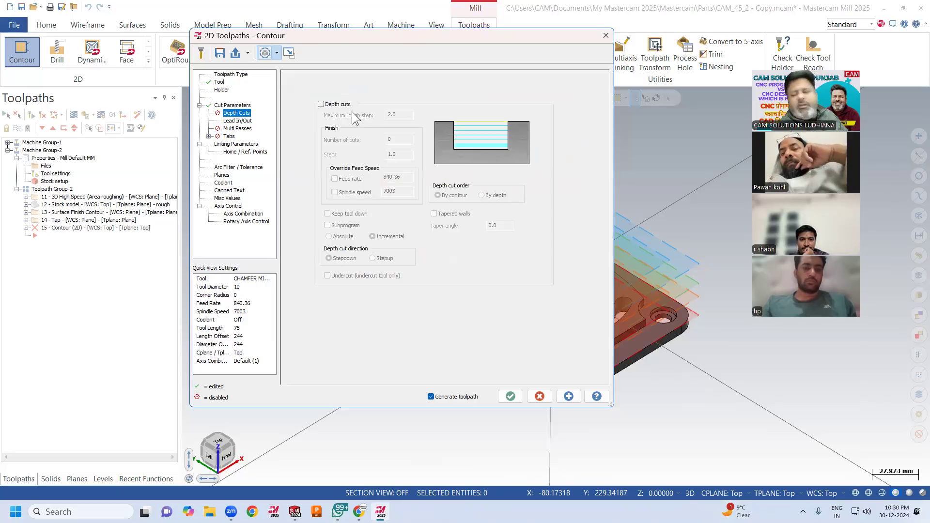
left_click(240, 121)
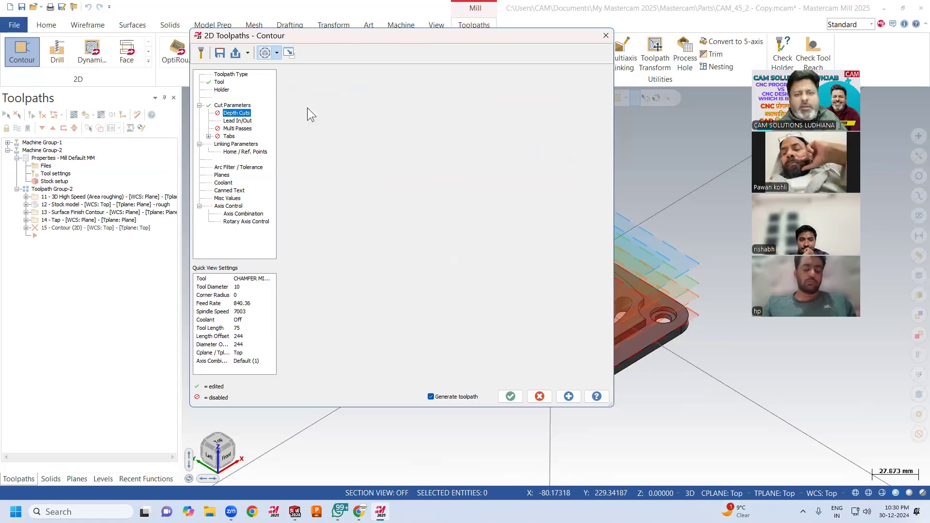
left_click(291, 77)
left_click(237, 145)
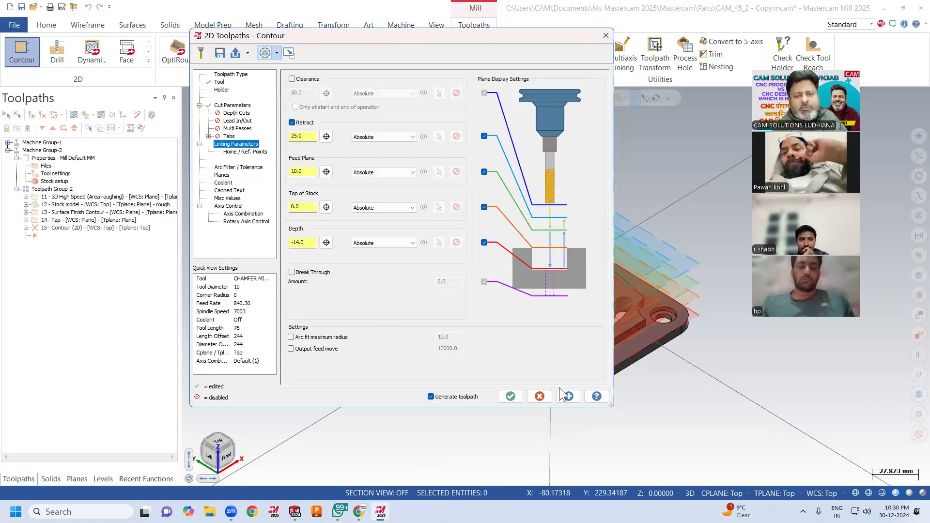
left_click(511, 396)
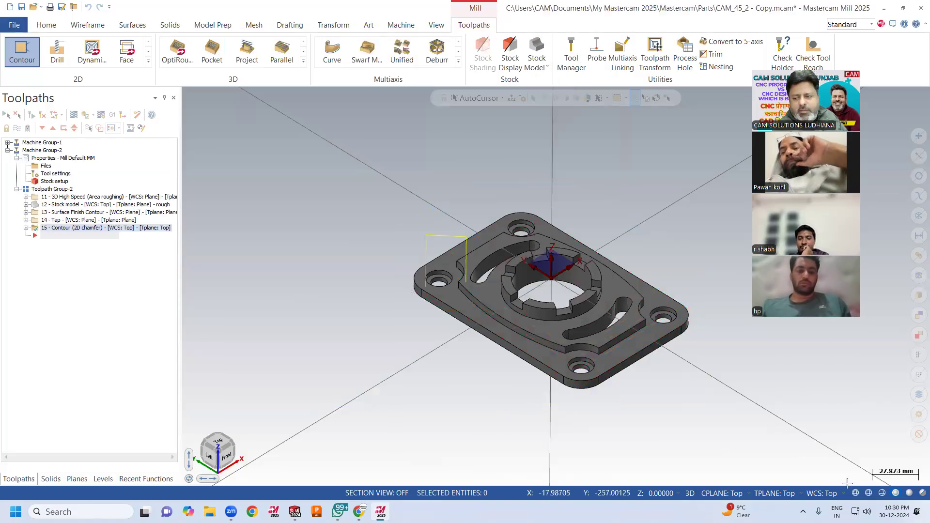
Set the 2D chamfer contour's compensation type to Computer with the direction Right, and accept the parameters to recalculate the toolpath.
key("alt+s")
middle_click_drag(526, 378, 417, 353)
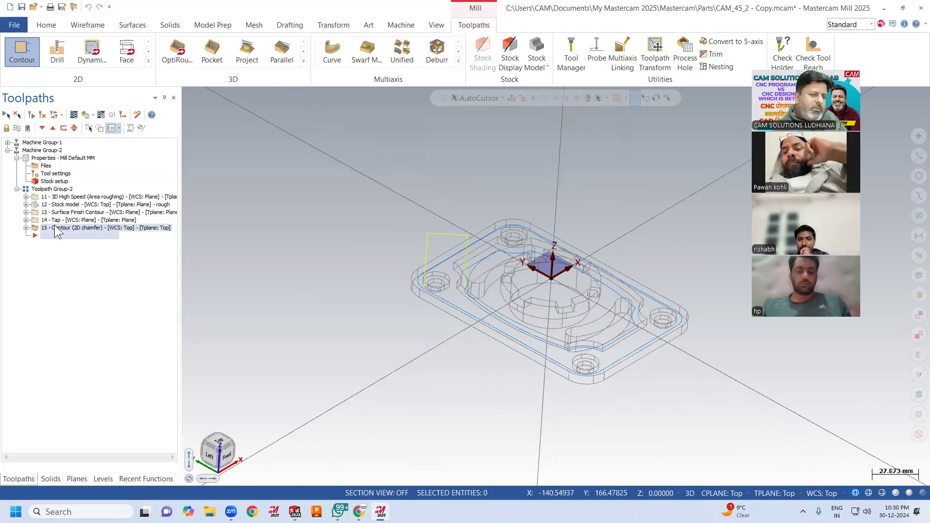
left_click(26, 227)
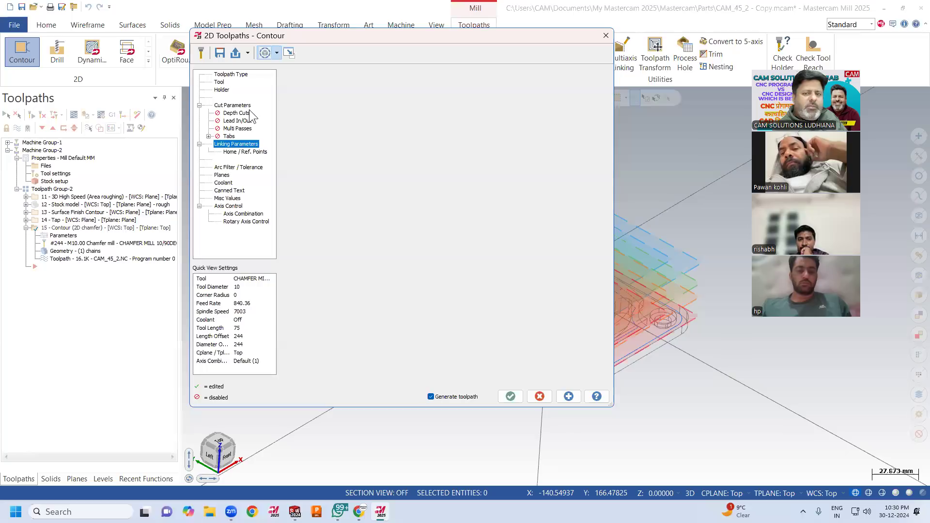
left_click(247, 106)
left_click(387, 113)
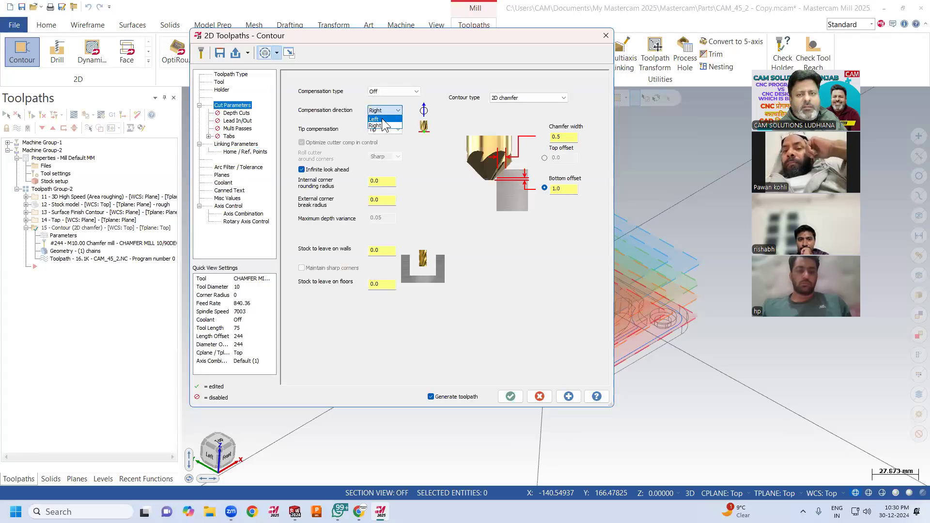
left_click(385, 125)
left_click(398, 91)
left_click(393, 97)
left_click(509, 397)
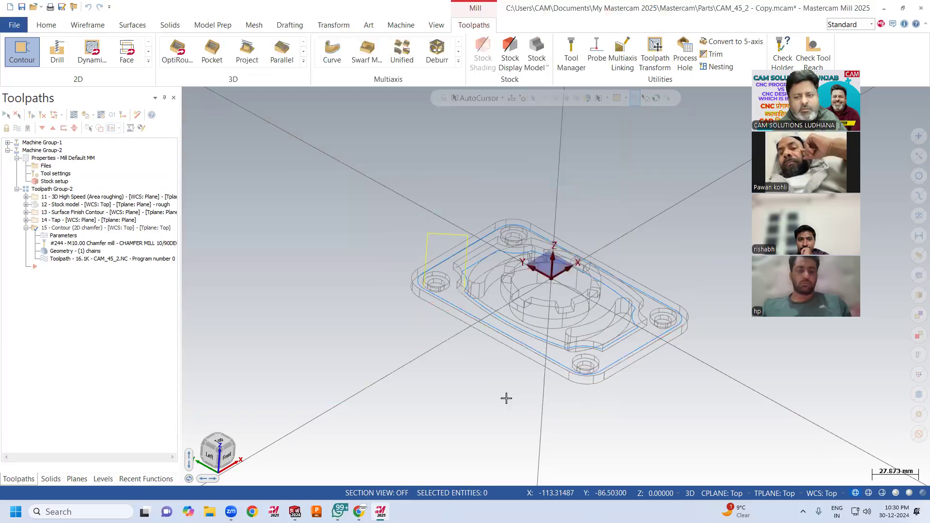
Delete the raised step's loop from the contour's solid chain and regenerate the toolpath for the plate's outer edge only.
left_click(896, 493)
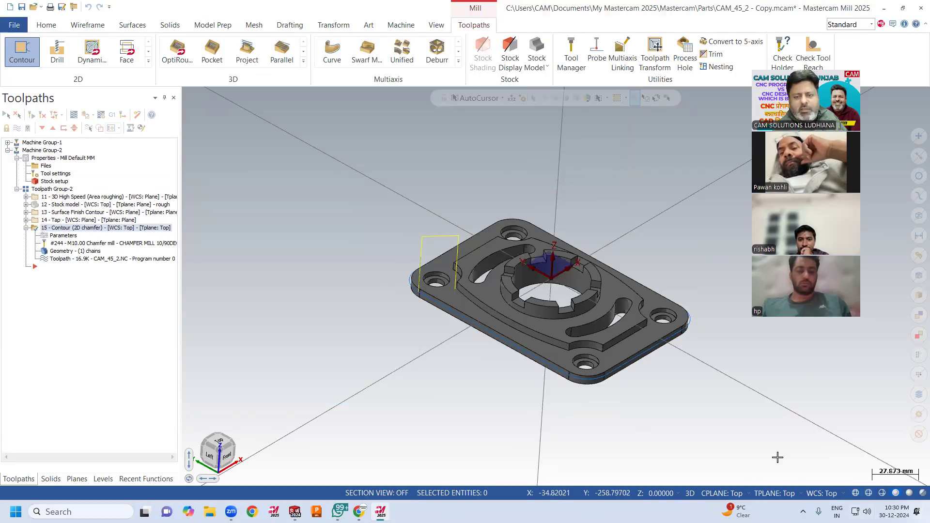
scroll(570, 387, "up", 1)
mouse_move(565, 380)
middle_mouse_down()
mouse_move(562, 341)
mouse_move(558, 381)
middle_mouse_up()
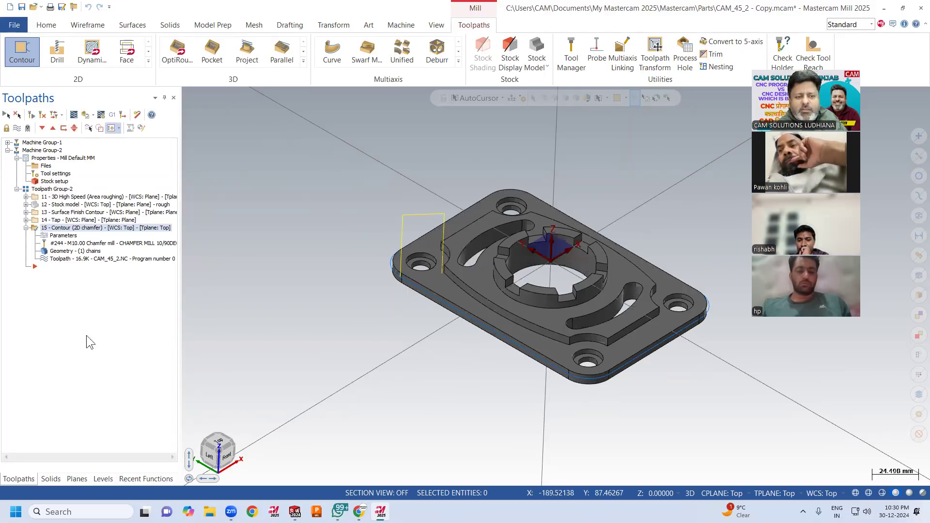
left_click(74, 251)
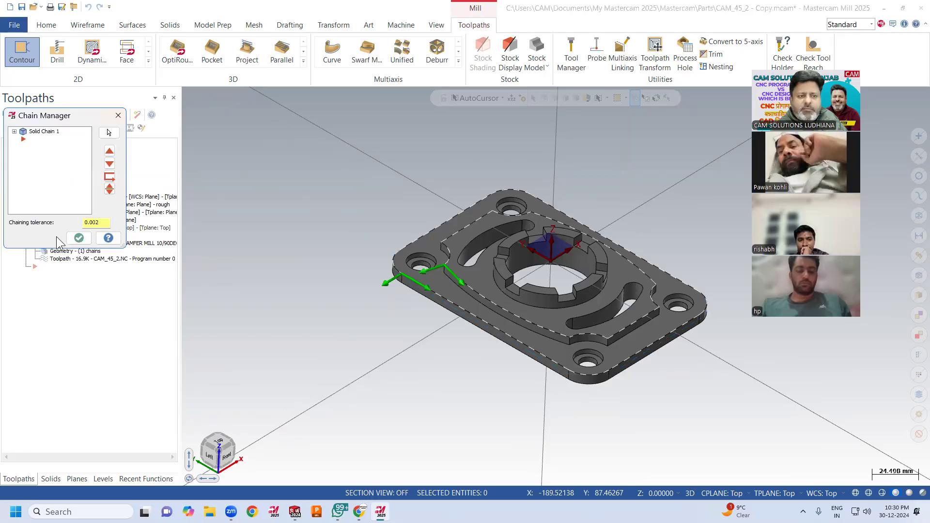
left_click(15, 132)
left_click(44, 141)
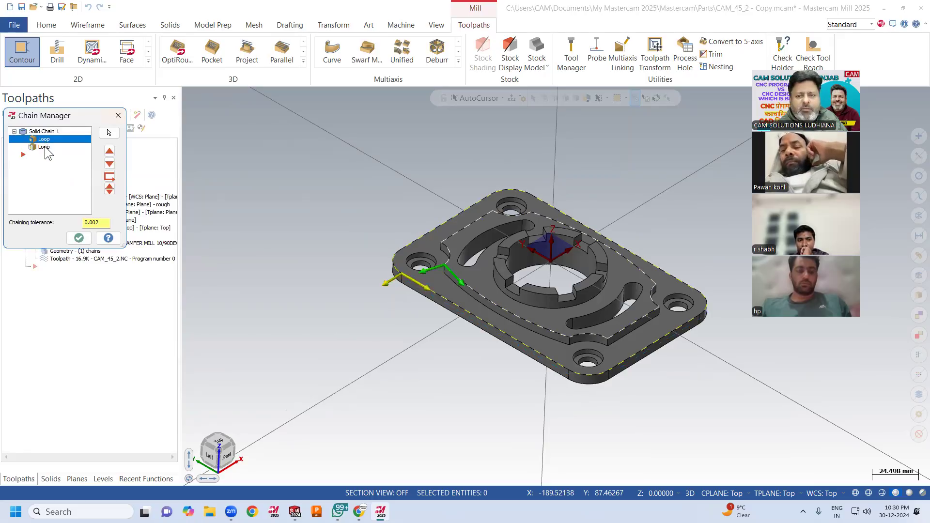
left_click(45, 147)
right_click(47, 151)
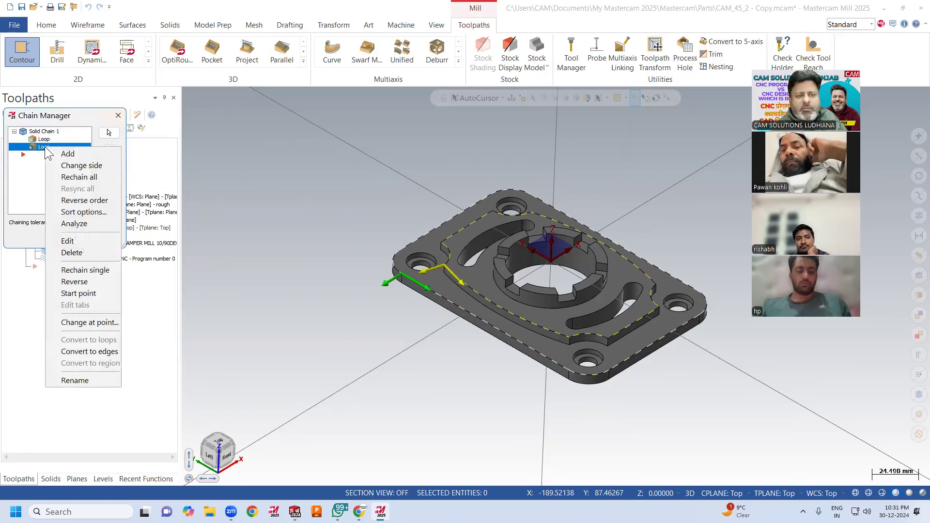
left_click(65, 253)
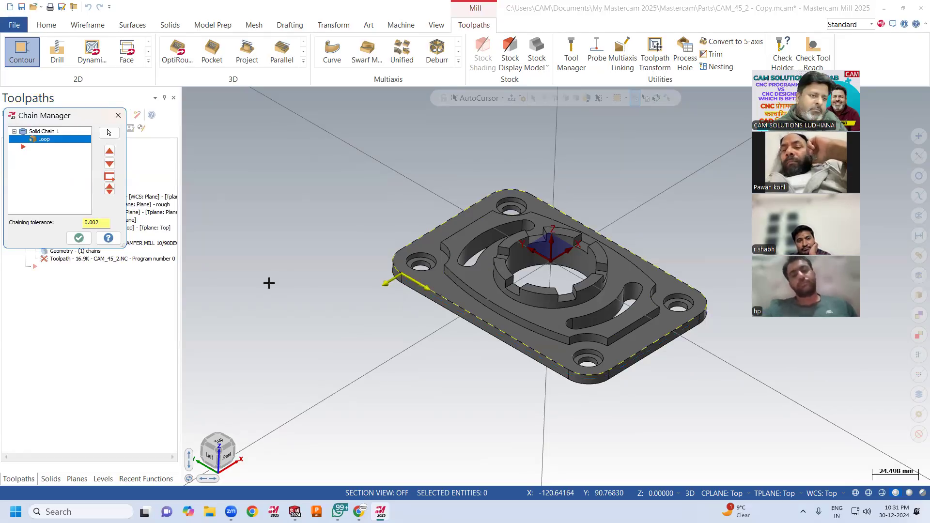
left_click(78, 238)
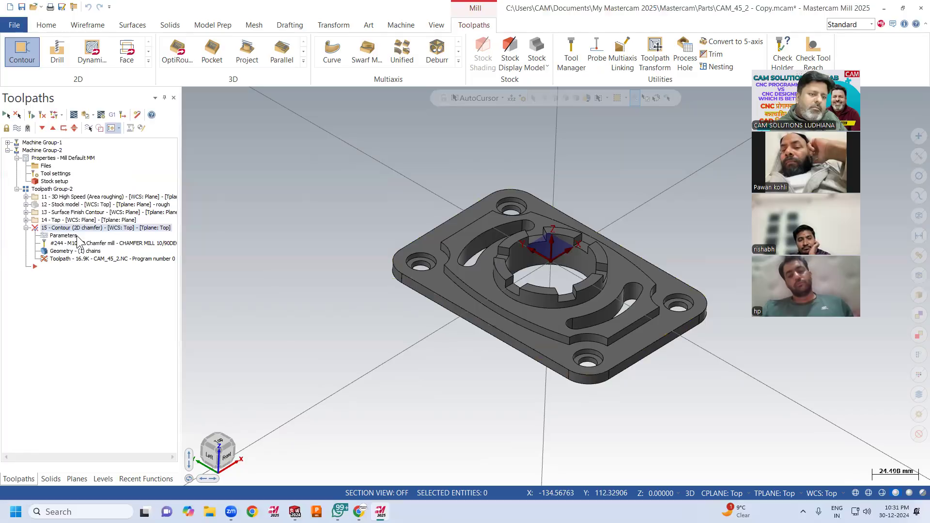
left_click(43, 115)
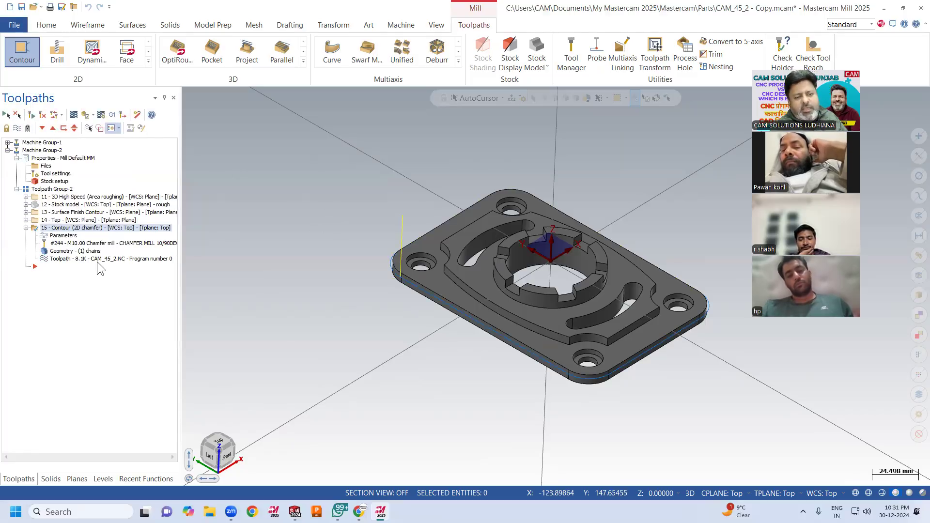
Backplot the outer-edge chamfer toolpath at a reduced speed and examine the tool's position against the plate corner.
left_click(97, 262)
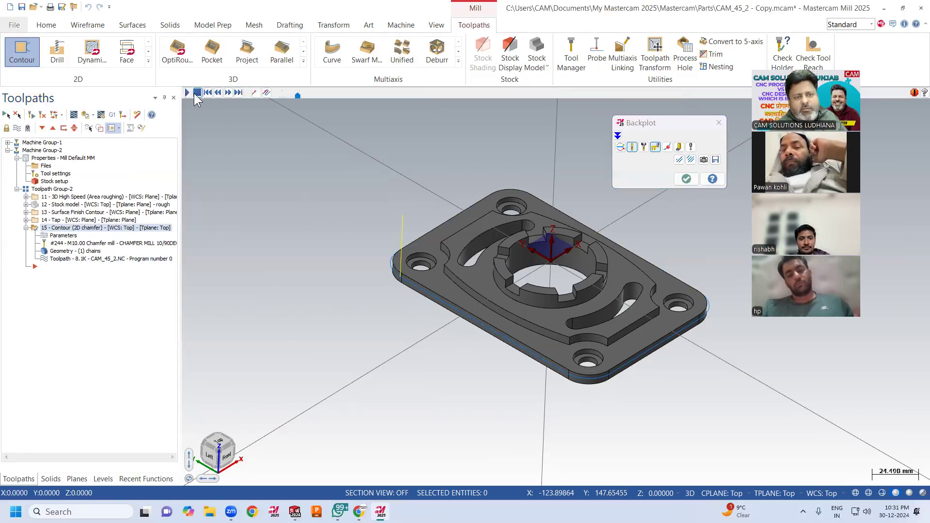
left_click(187, 93)
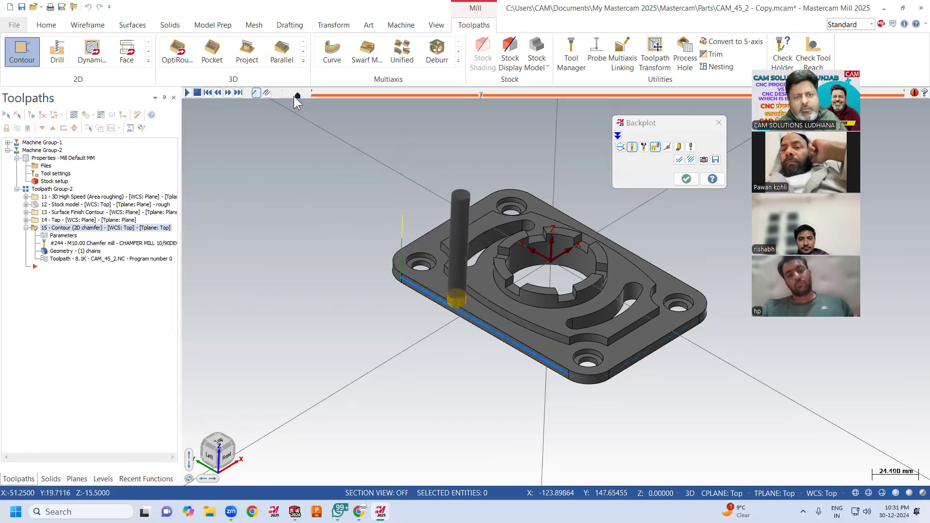
left_click_drag(297, 95, 284, 96)
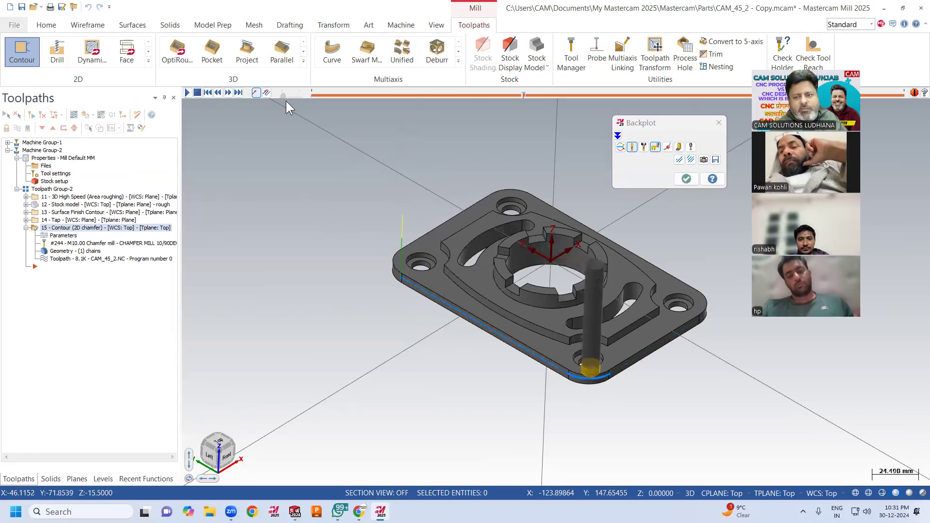
scroll(601, 369, "up", 5)
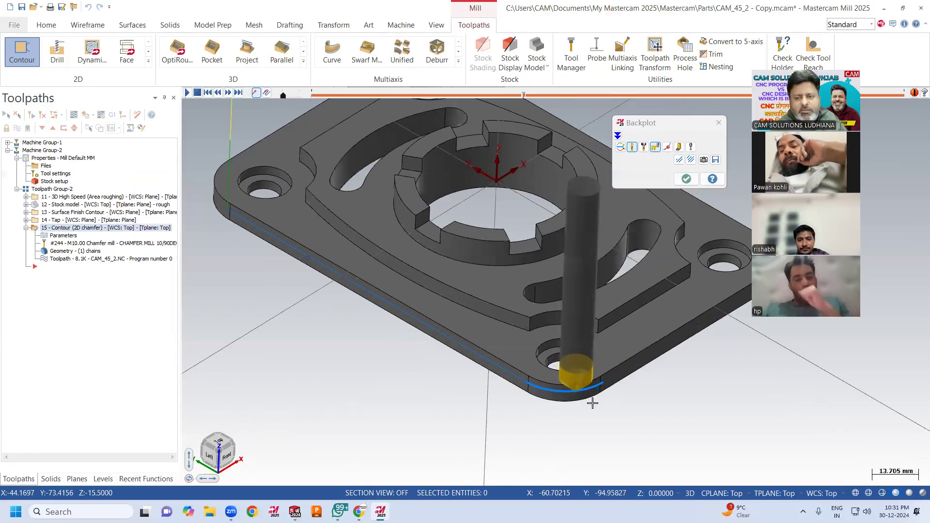
middle_click_drag(606, 384, 600, 402)
scroll(600, 402, "up", 6)
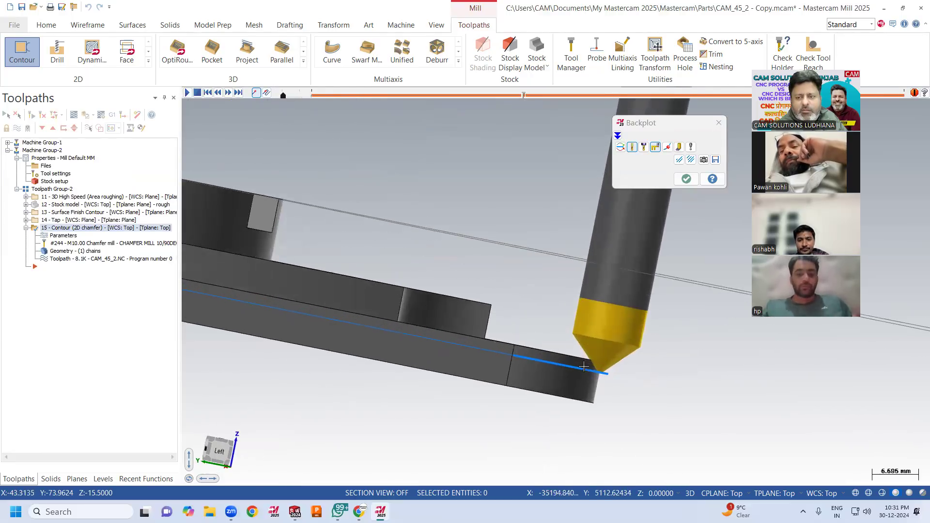
middle_click_drag(635, 352, 663, 354)
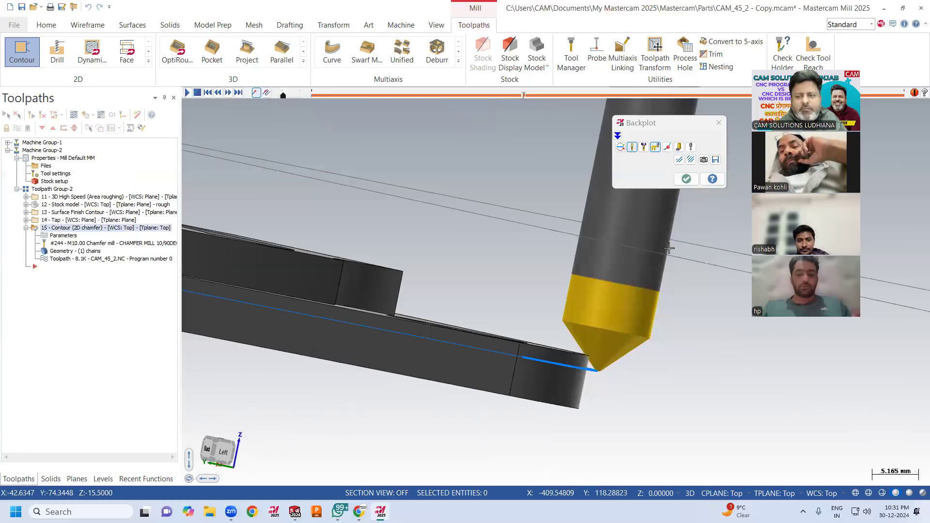
left_click(687, 180)
Start another contour toolpath and chain the upper edge loops of the two curved slots as its geometry.
scroll(536, 316, "down", 3)
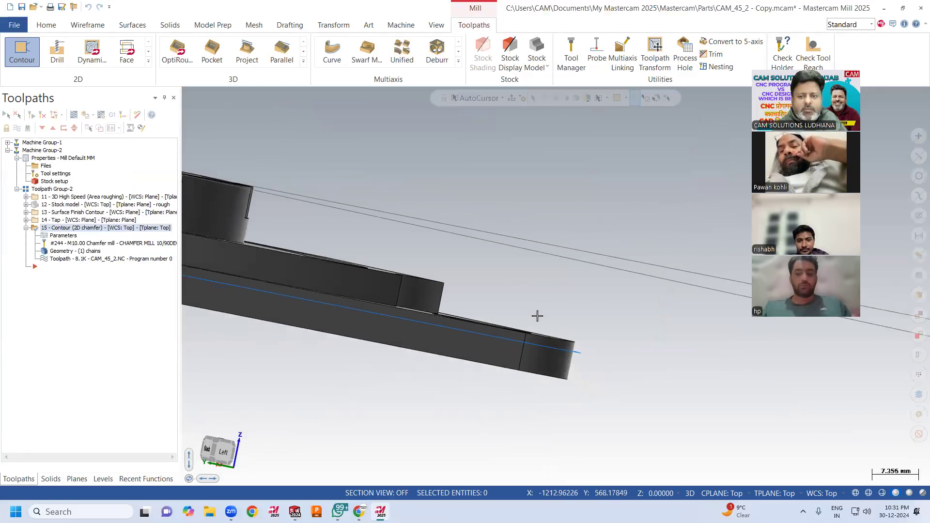
scroll(533, 355, "down", 7)
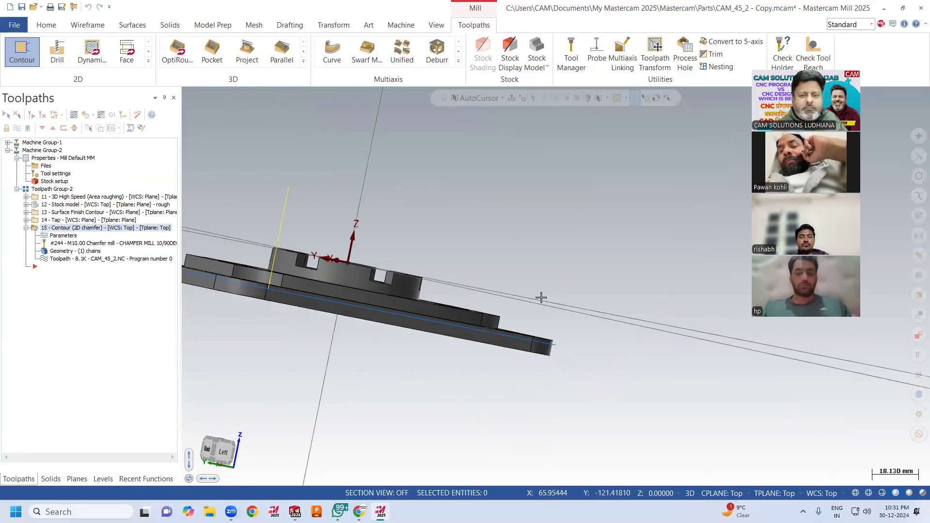
middle_click_drag(508, 287, 337, 315)
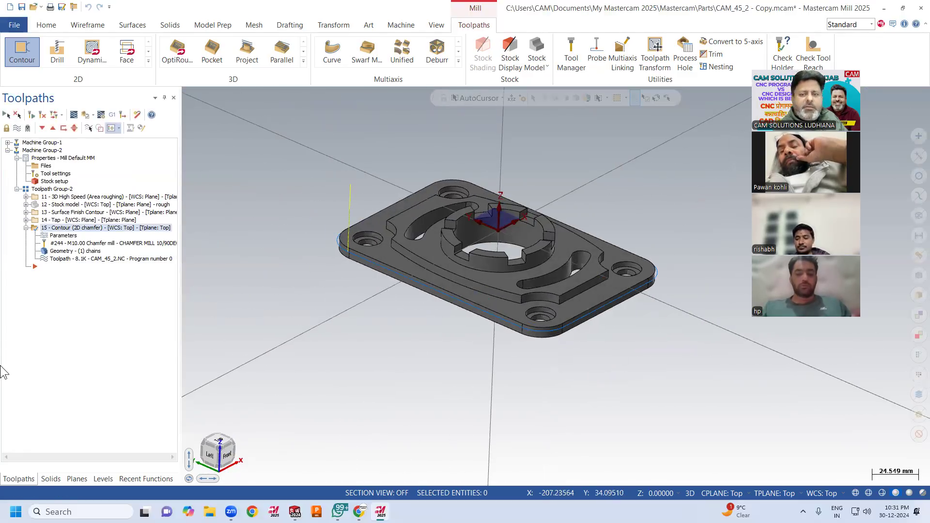
scroll(612, 175, "up", 2)
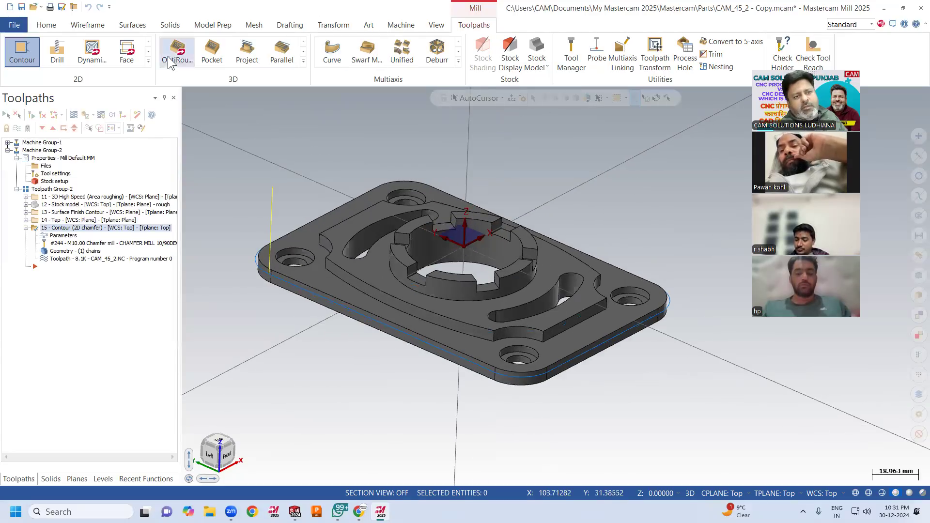
left_click(13, 62)
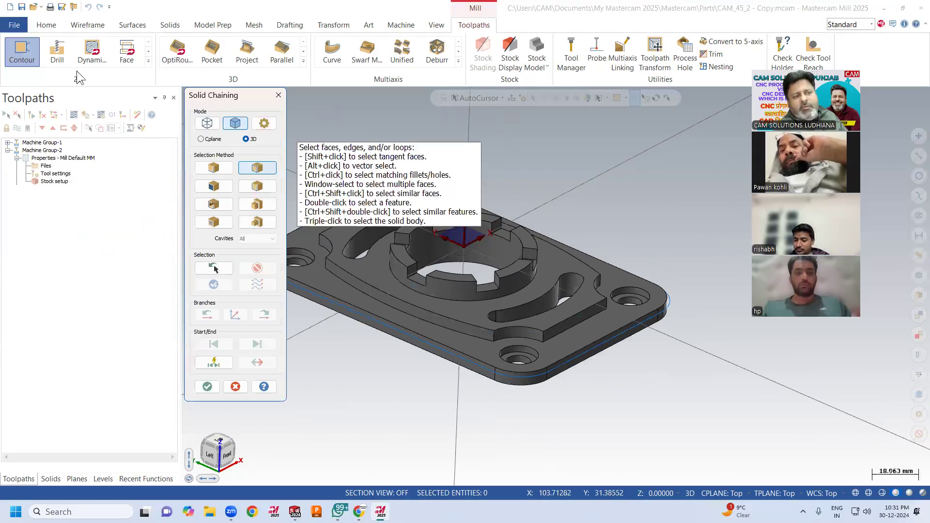
left_click(350, 238)
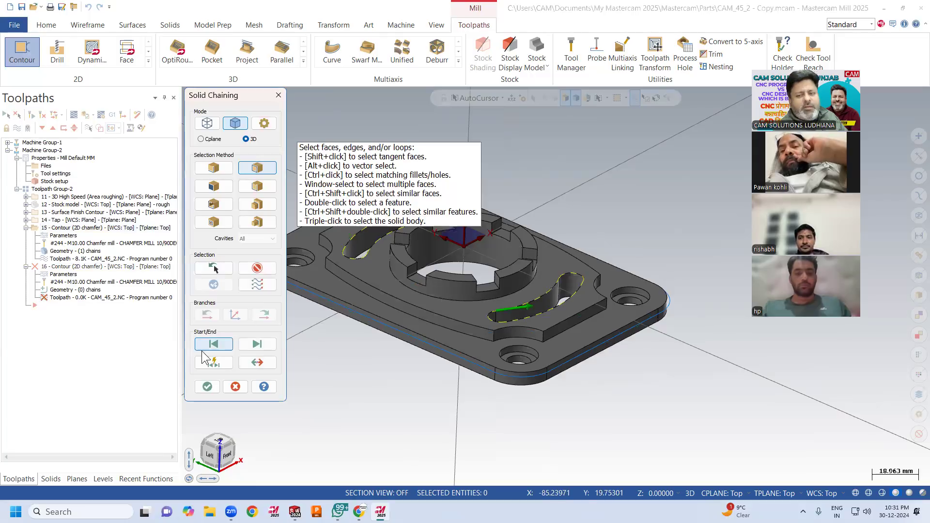
left_click(207, 386)
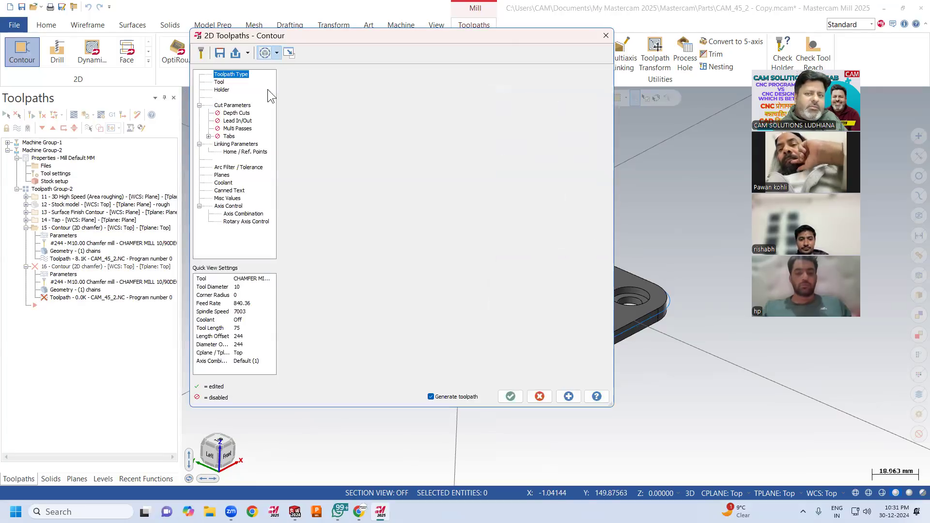
Use the 10 mm CHAMFER MILL 10/90DEG for the slot contour, set the chamfer width to 0.5, and generate the toolpath.
left_click(219, 82)
left_click(288, 122)
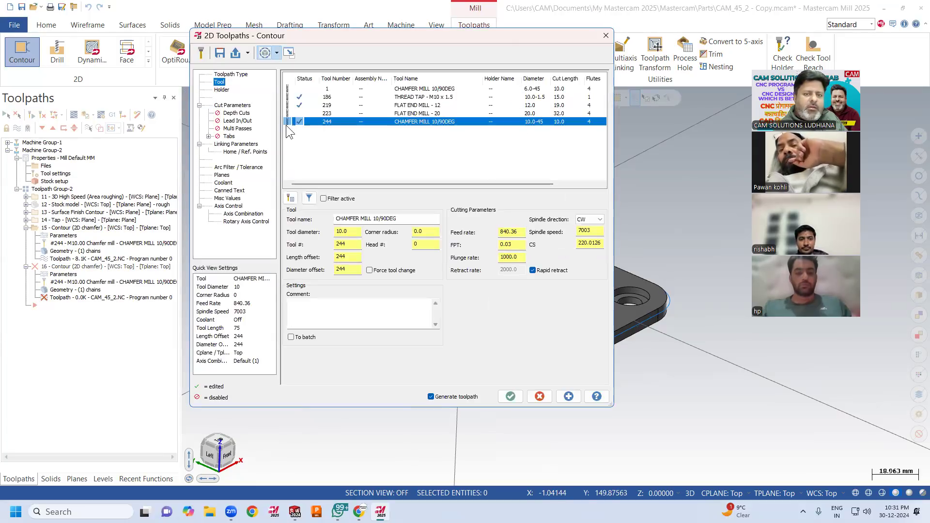
left_click(232, 105)
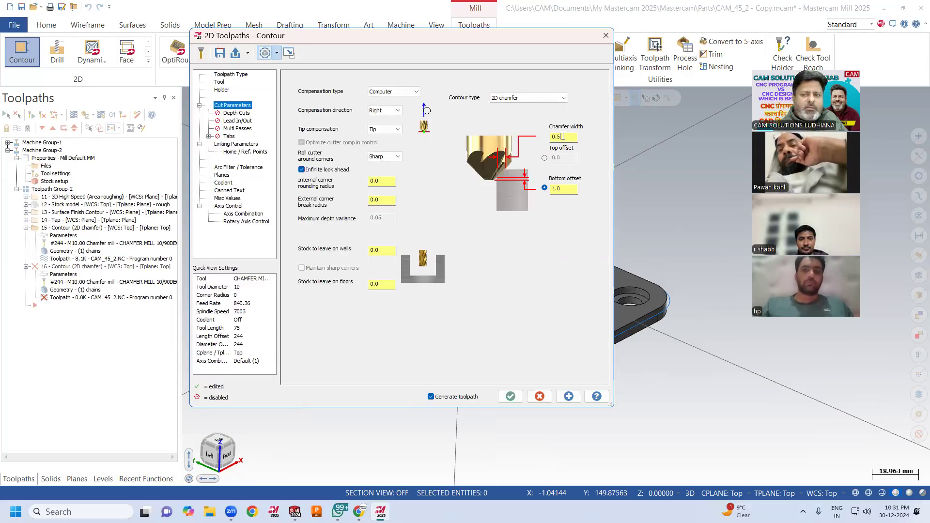
left_click(244, 151)
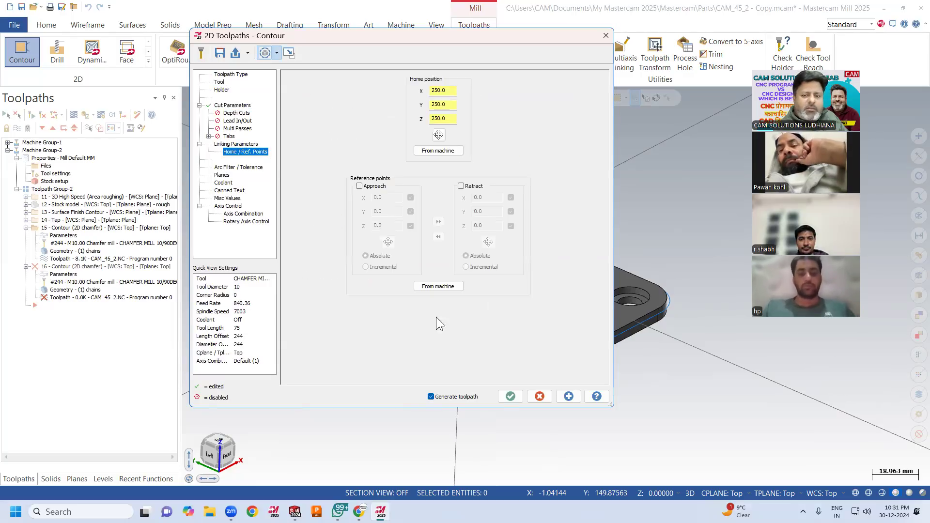
left_click(510, 397)
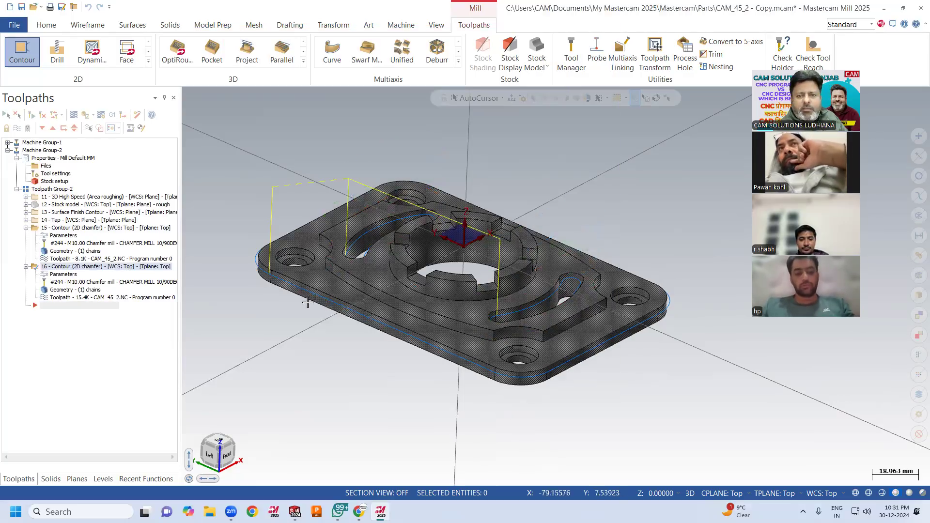
Backplot the curved slots' chamfer toolpath at an increased speed and examine the tool's motion through both slots.
middle_click_drag(259, 234, 249, 242)
left_click(116, 297)
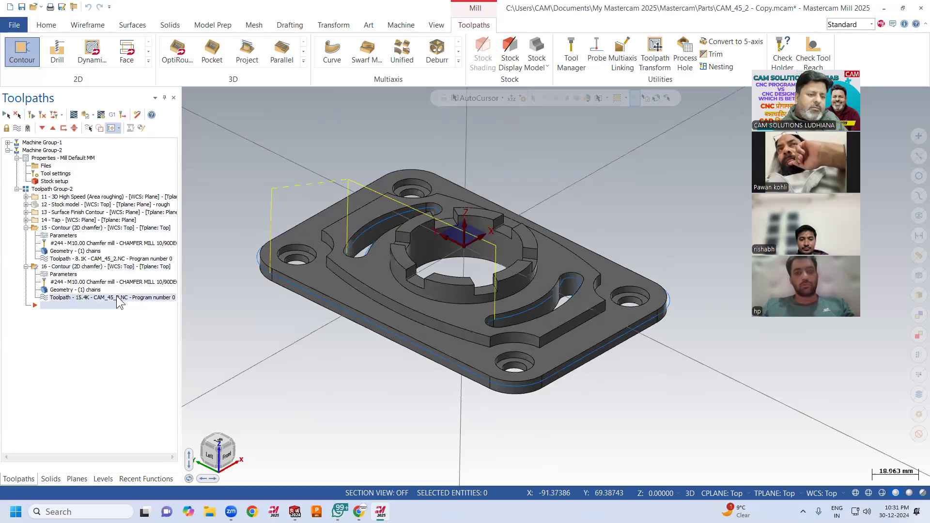
left_click(187, 94)
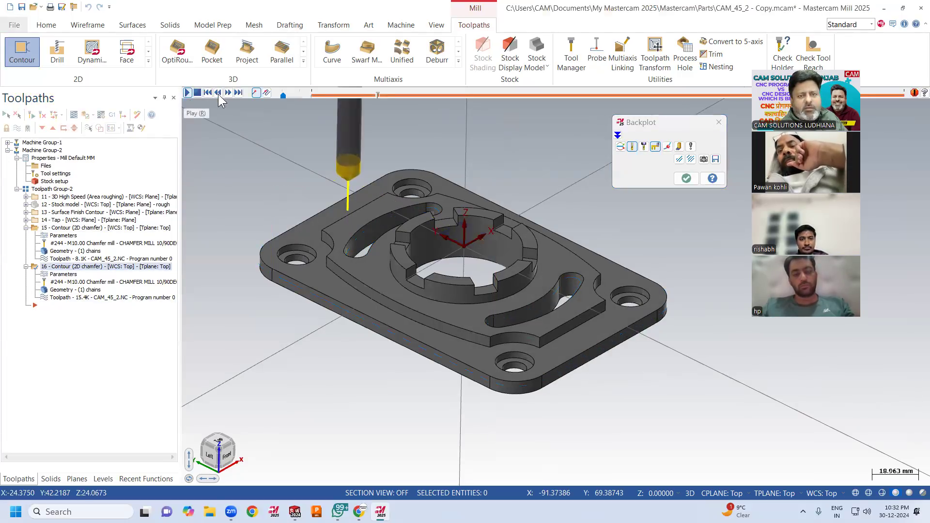
left_click_drag(286, 95, 300, 96)
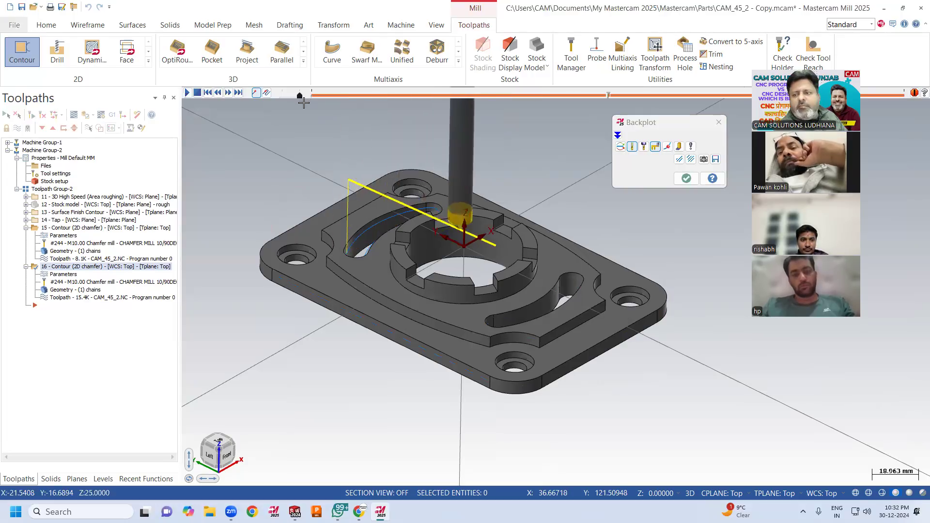
left_click(686, 178)
Collapse the details of both 2D chamfer contour operations in the operations tree.
middle_click_drag(512, 231, 508, 210)
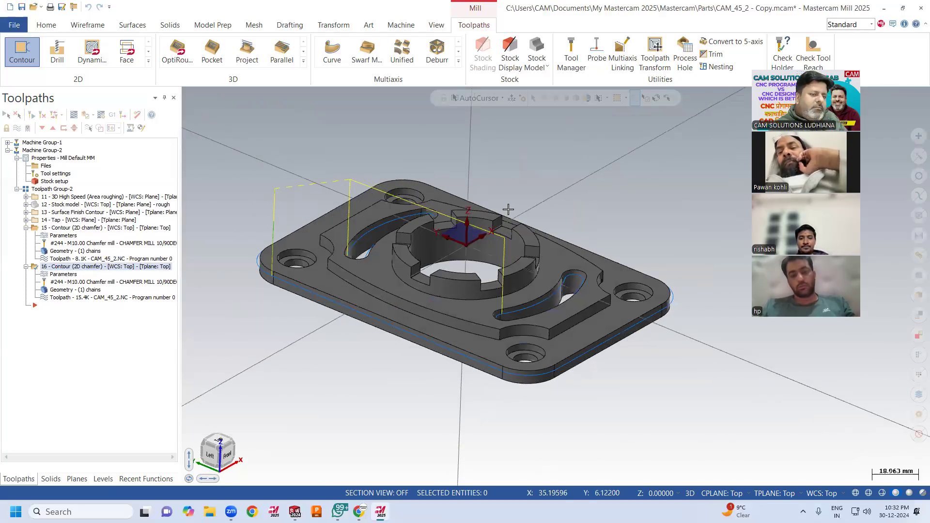
left_click(26, 228)
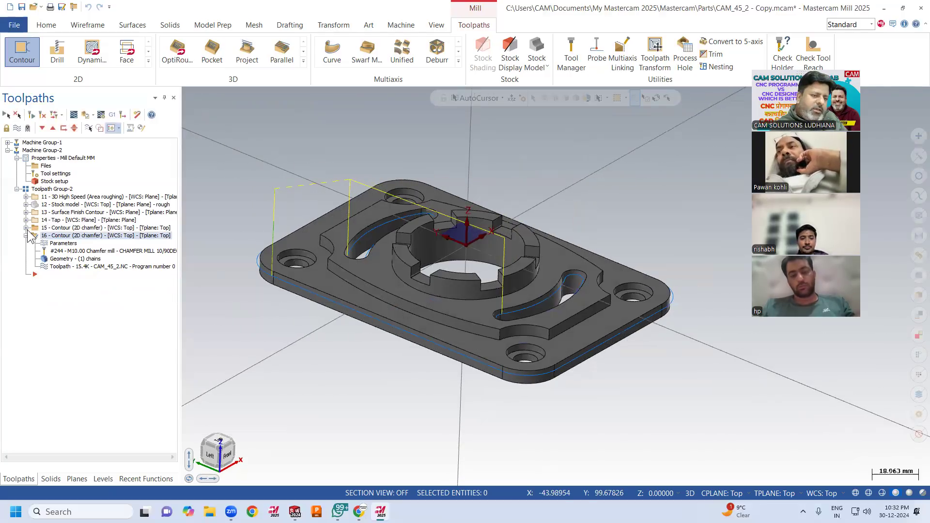
left_click(26, 235)
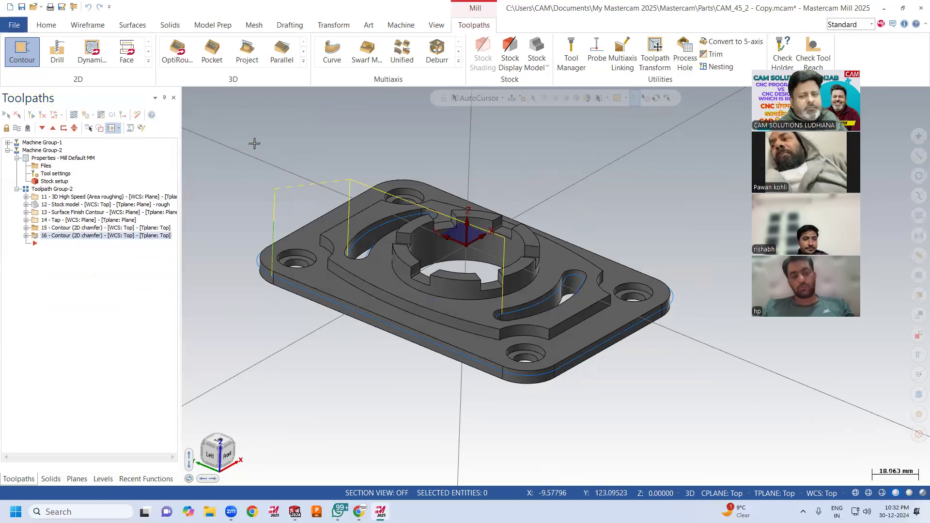
middle_click_drag(331, 143, 332, 148)
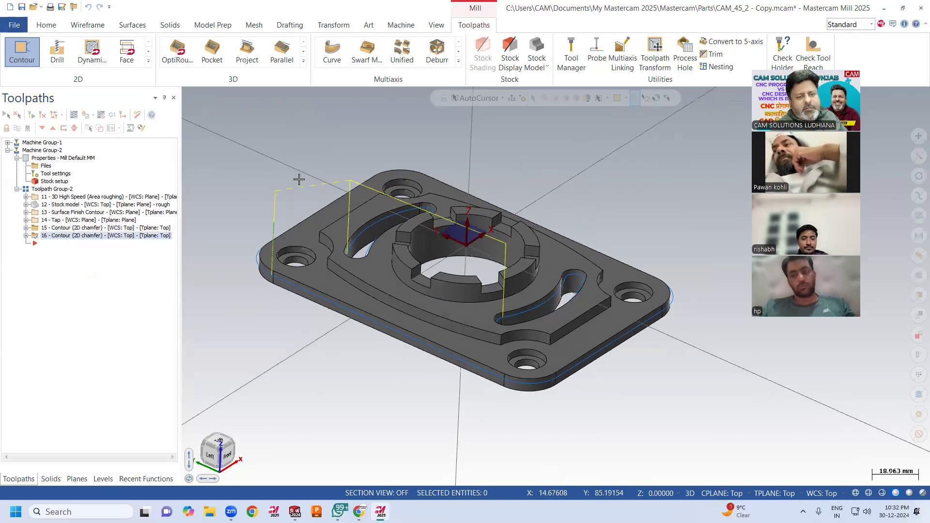
Backplot the outer-edge chamfer toolpath at a reduced speed and examine the tool's travel direction around the plate.
left_click(26, 227)
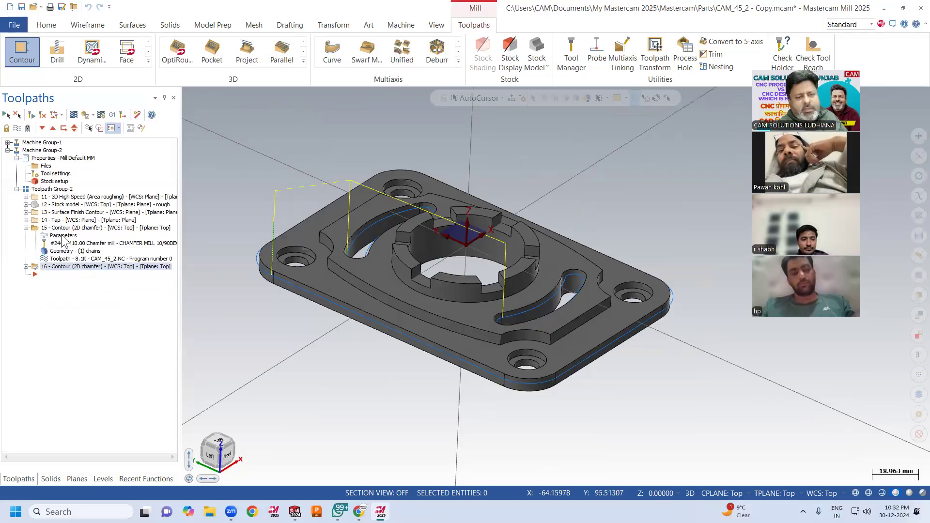
left_click(64, 261)
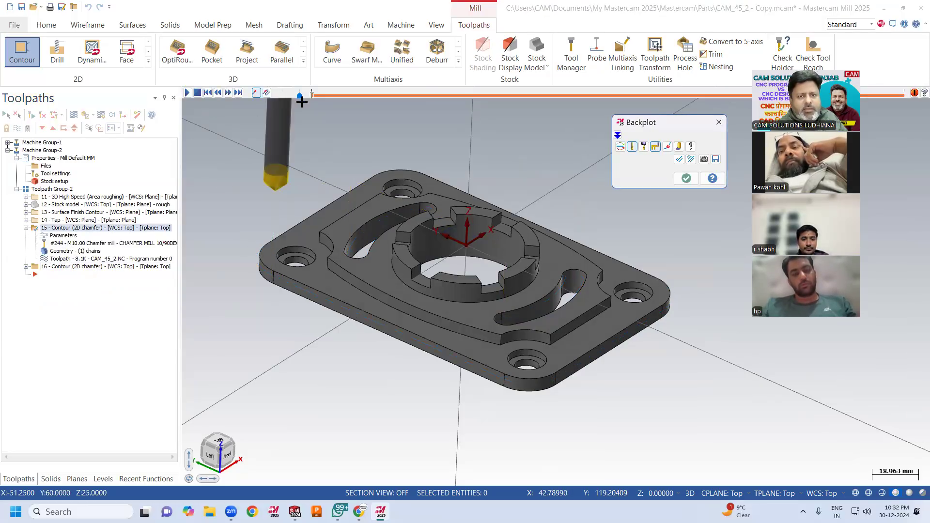
left_click_drag(302, 97, 290, 99)
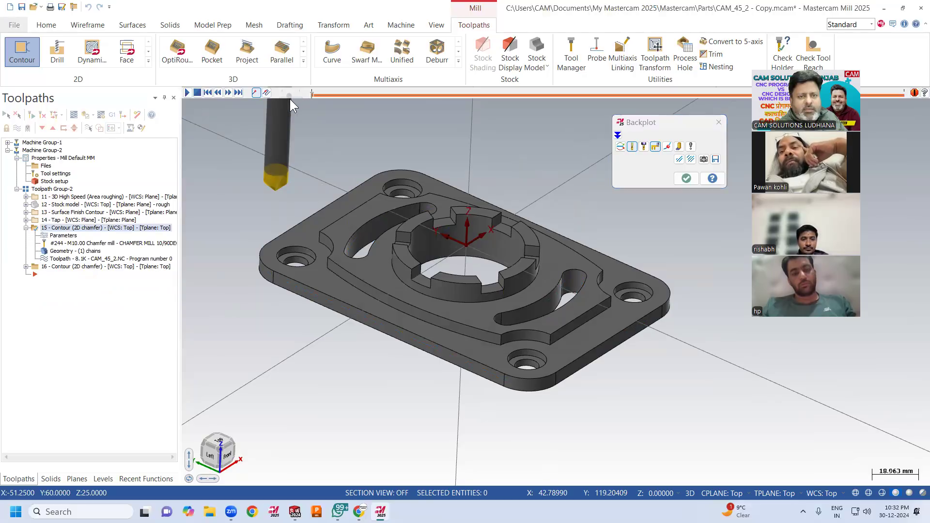
left_click(188, 93)
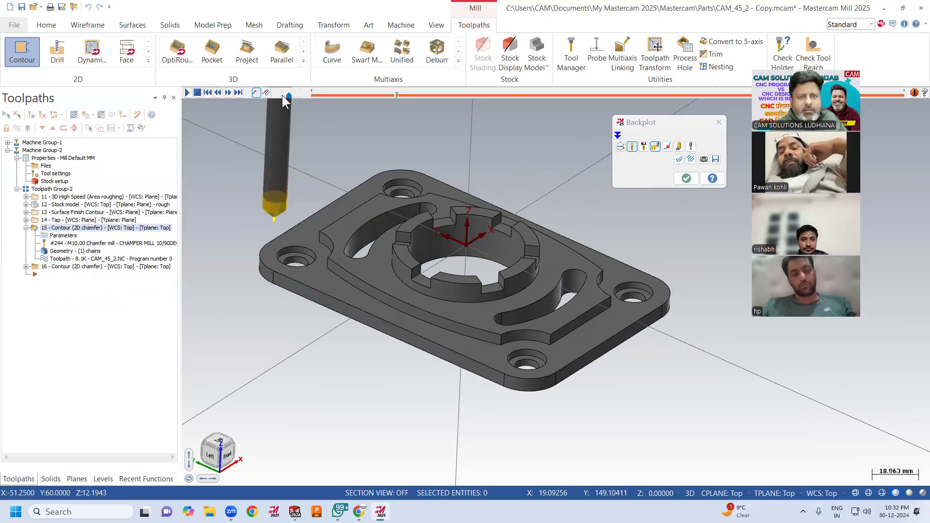
left_click_drag(289, 94, 291, 96)
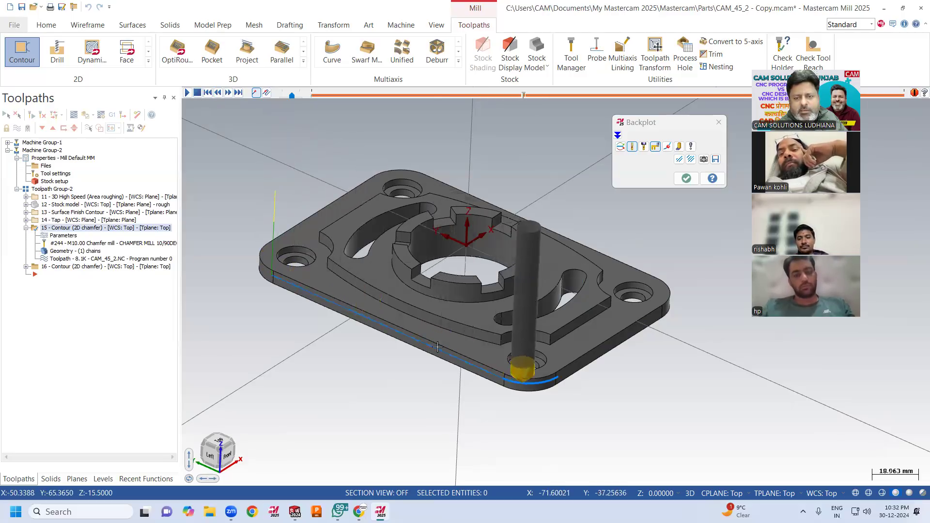
left_click(690, 179)
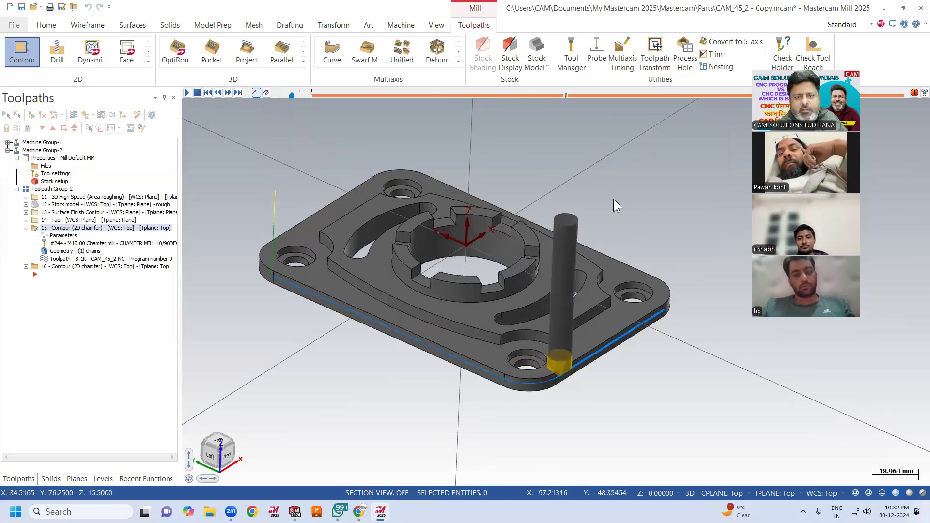
Open the outer-edge contour's geometry for editing and select the loop within its solid chain.
left_click(68, 255)
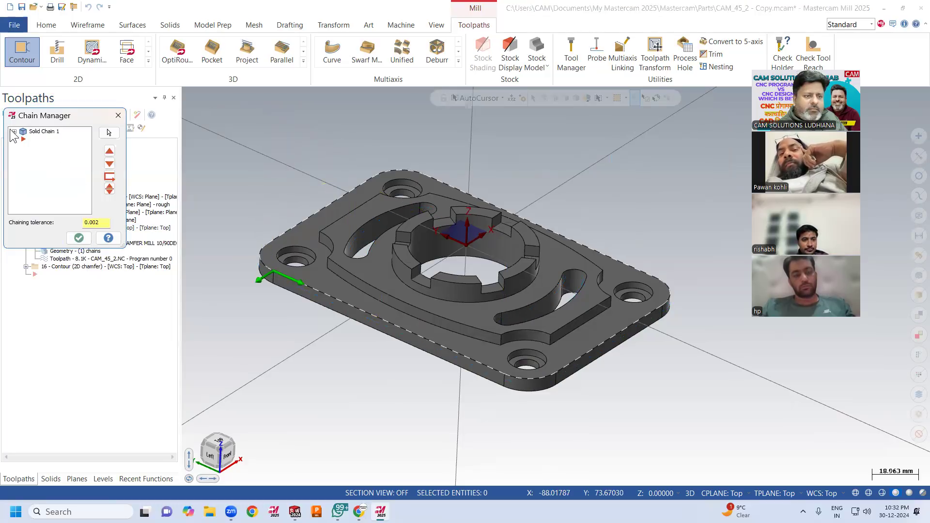
left_click(14, 132)
left_click(50, 139)
Try changing the side of the outer-edge loop and switch it back to the original side.
right_click(50, 141)
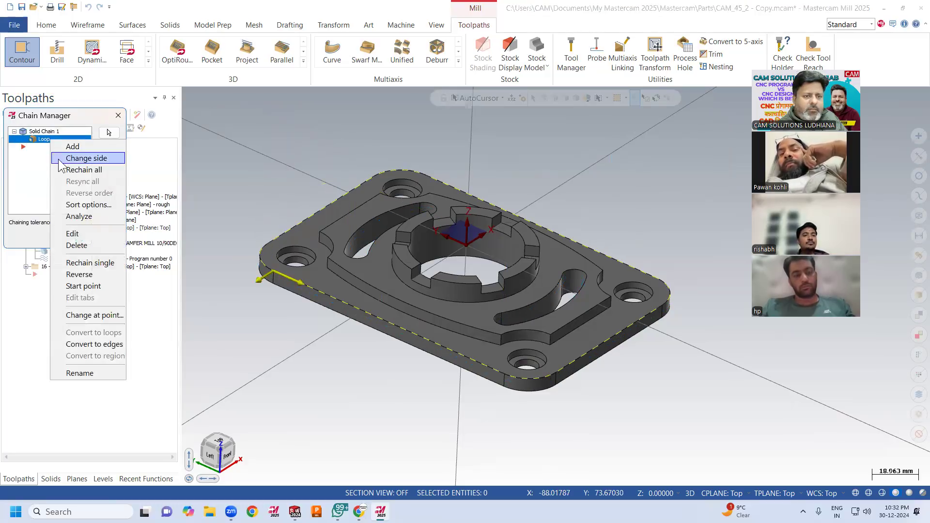
left_click(92, 159)
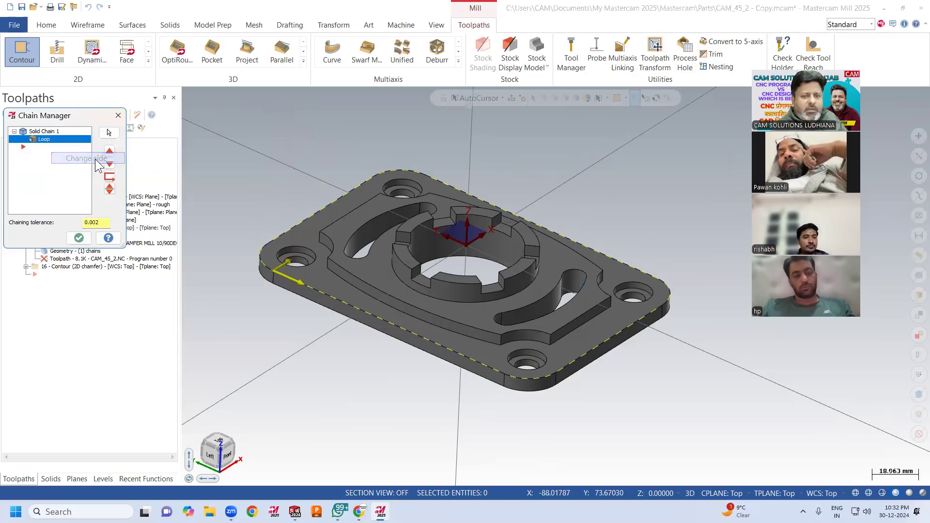
right_click(55, 141)
left_click(74, 160)
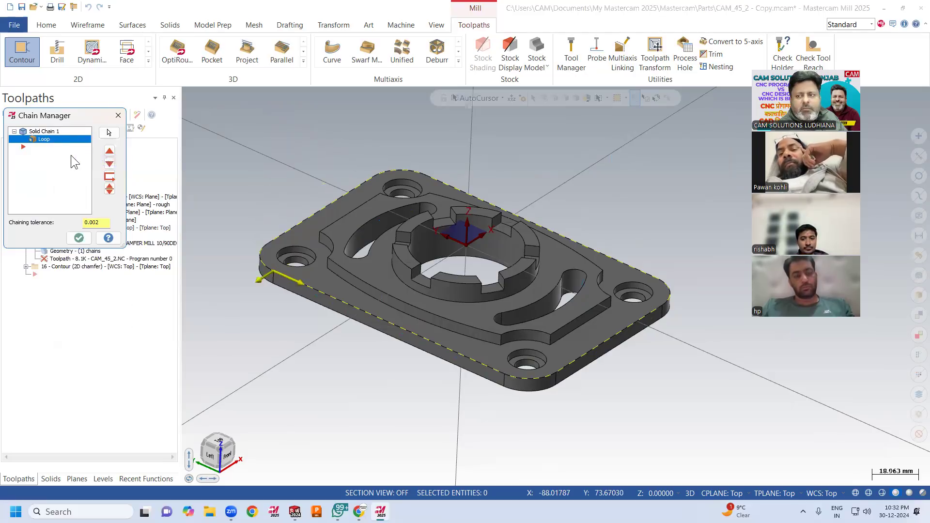
Reverse the direction of the outer-edge loop, accept the chain, and regenerate the outer-edge chamfer toolpath.
right_click(54, 139)
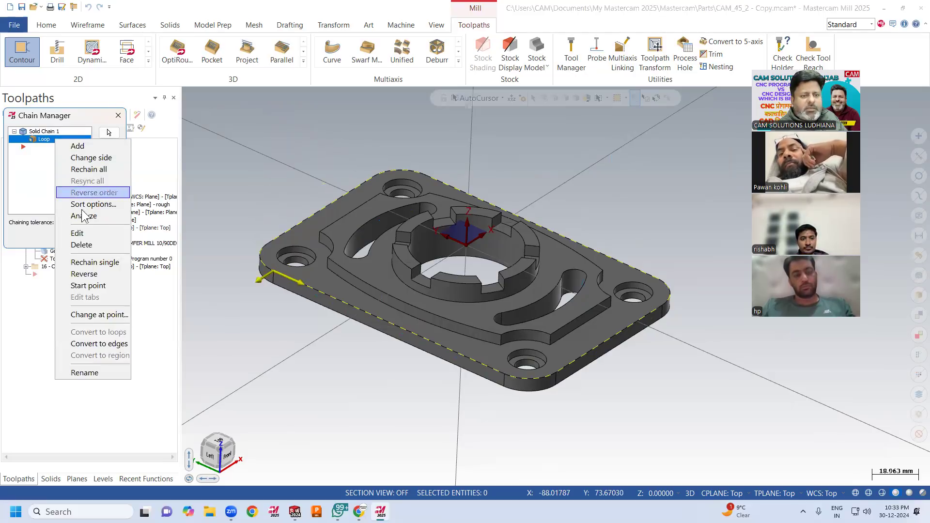
left_click(100, 275)
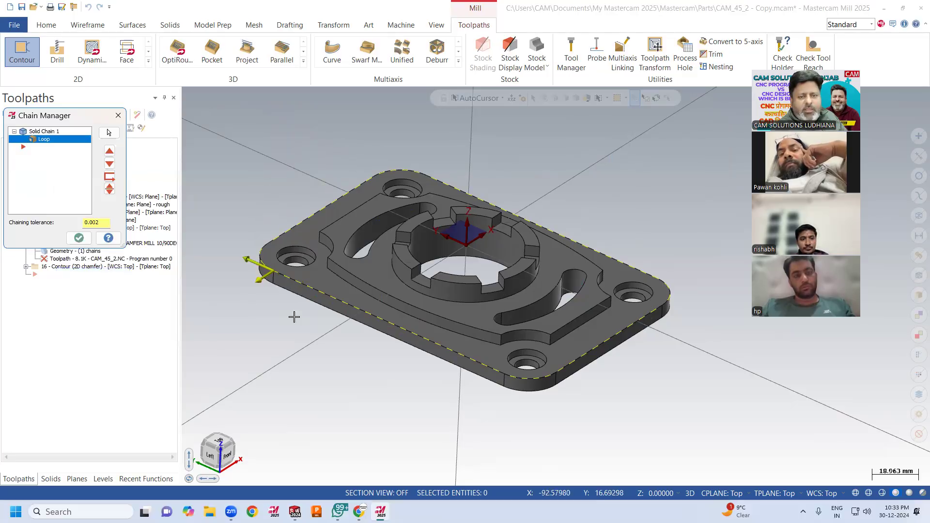
left_click(79, 238)
left_click(44, 115)
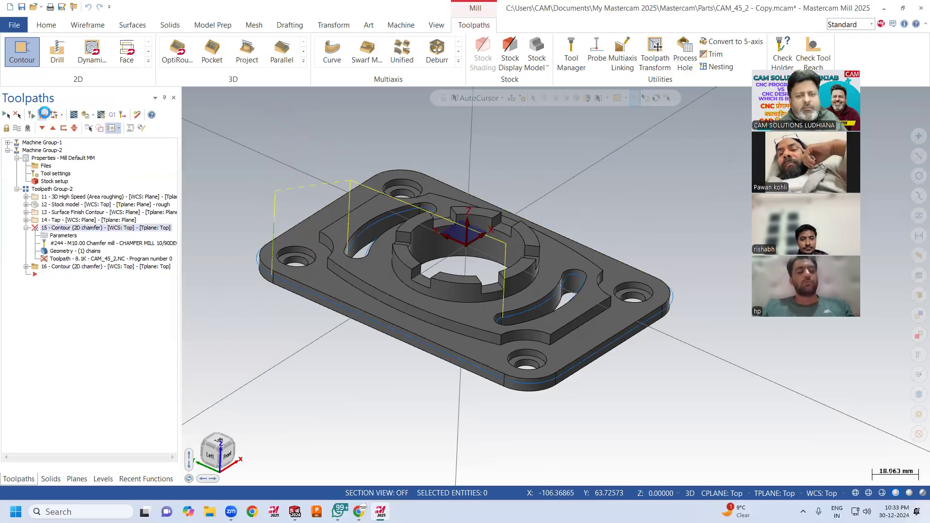
Backplot the regenerated outer-edge chamfer toolpath and examine the tool's travel direction along the plate's edge.
left_click(77, 259)
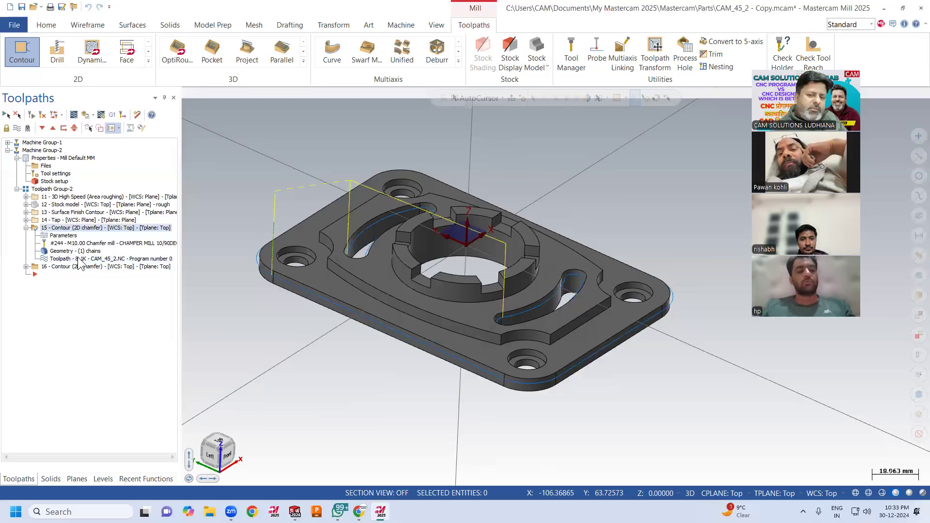
left_click(187, 92)
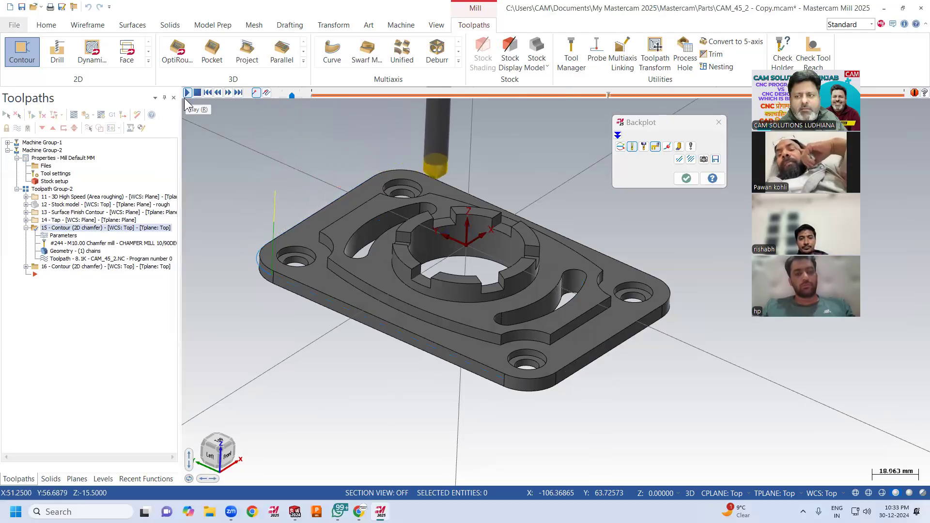
left_click(679, 177)
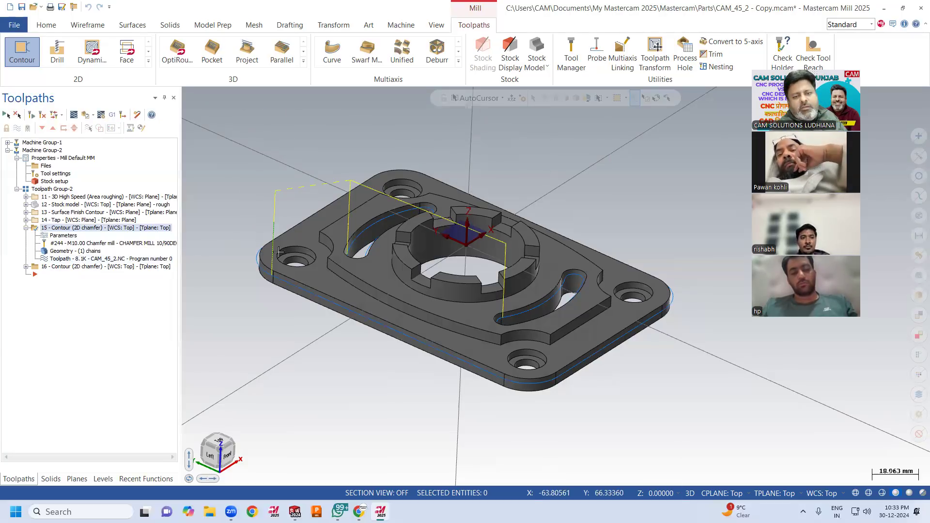
Set the outer-edge chamfer operation's spindle direction to CCW and accept the parameters to recalculate the toolpath.
mouse_move(302, 202)
middle_mouse_down()
mouse_move(295, 236)
mouse_move(296, 209)
middle_mouse_up()
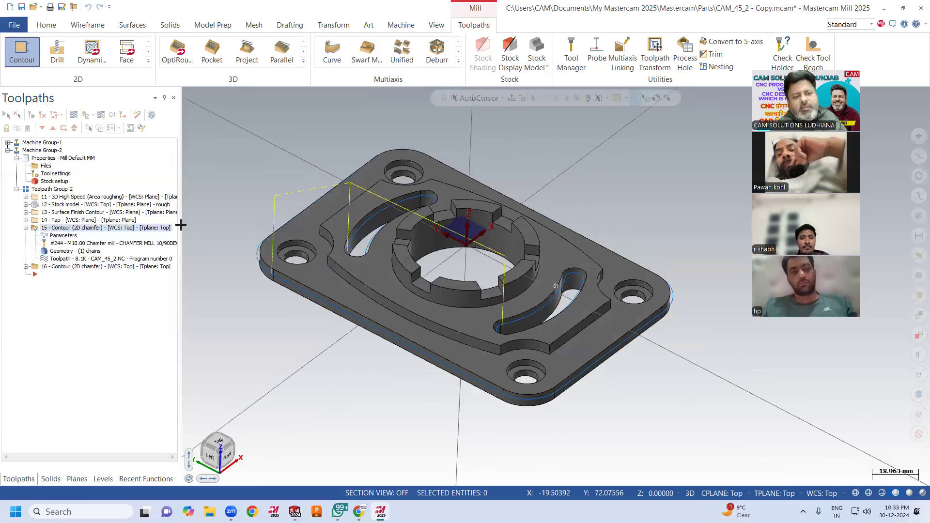
left_click(57, 237)
left_click(219, 82)
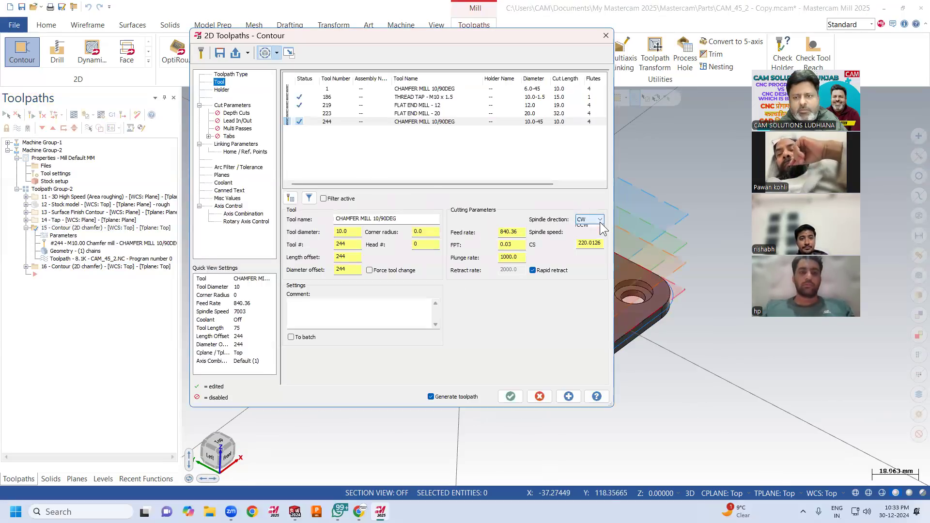
left_click(599, 227)
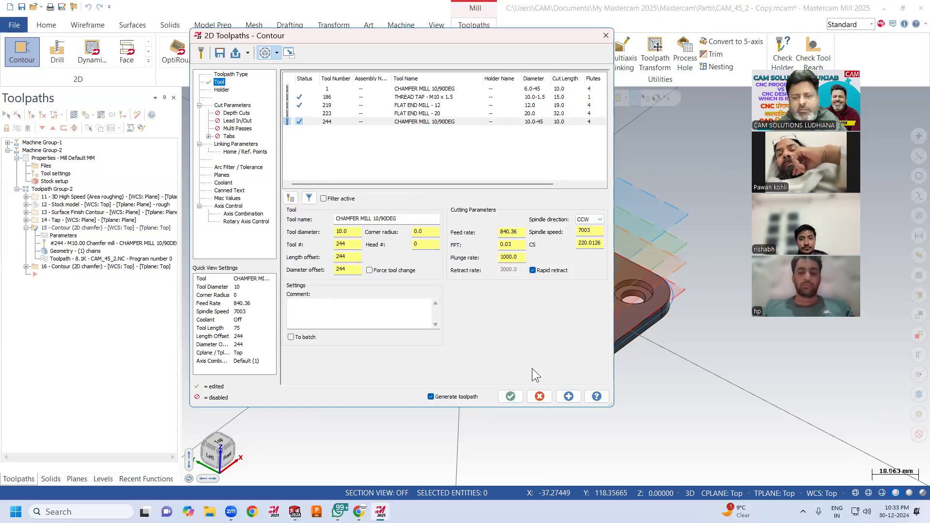
left_click(511, 397)
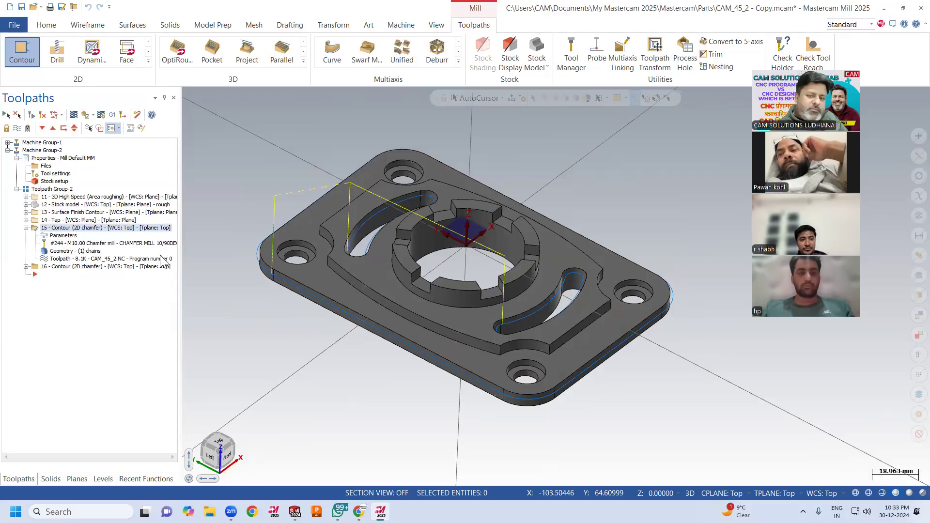
Collapse the outer-edge contour operation and show the details of the slot contour operation in the operations tree.
middle_click_drag(266, 318, 266, 316)
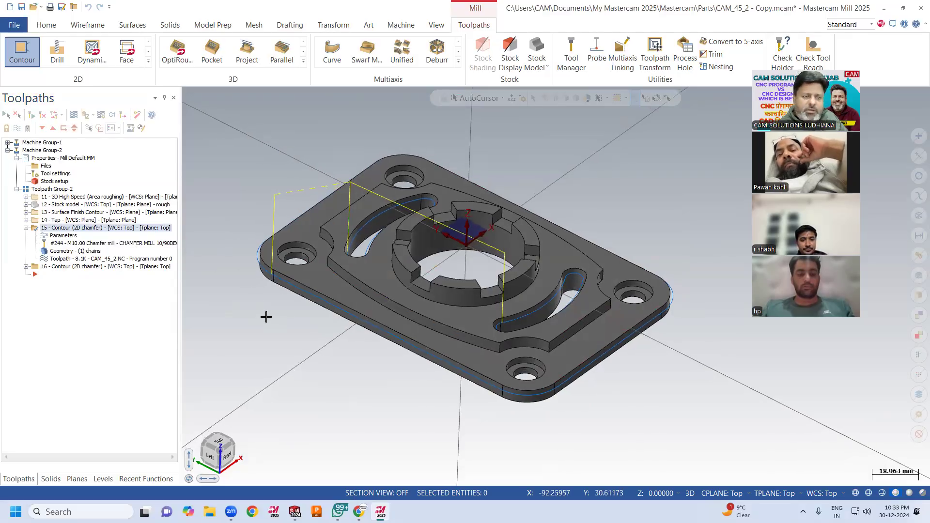
left_click(26, 228)
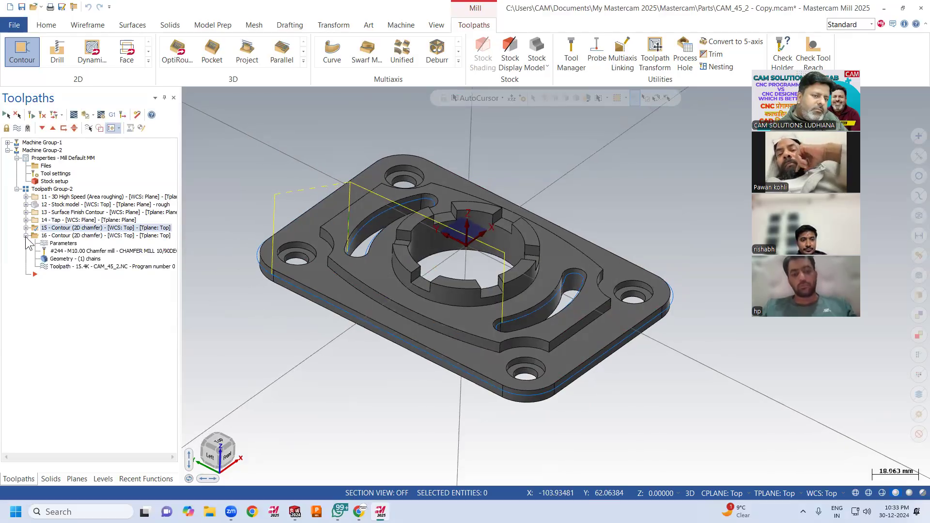
mouse_move(266, 317)
middle_mouse_down()
mouse_move(276, 315)
mouse_move(269, 320)
middle_mouse_up()
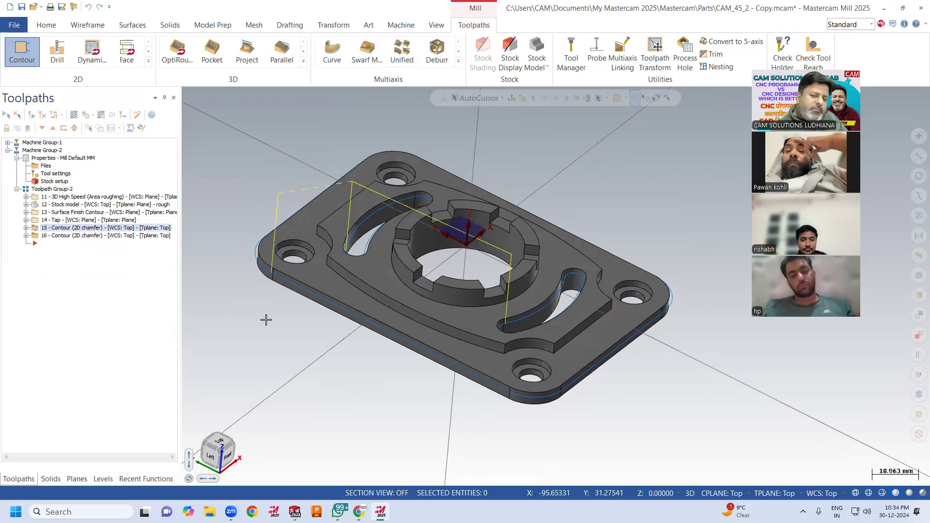
left_click(26, 236)
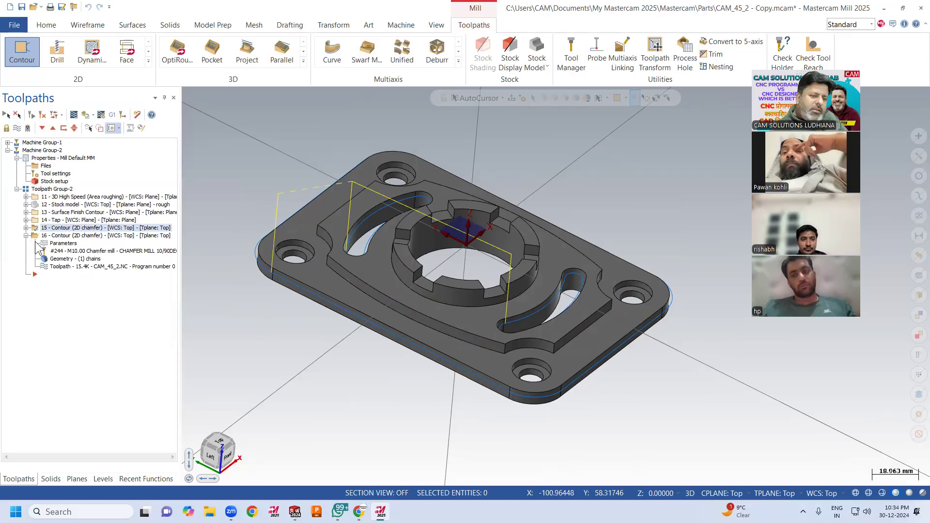
Check the slot contour operation's tool parameters, reverse the direction of its second slot loop, and accept the chain.
left_click(55, 245)
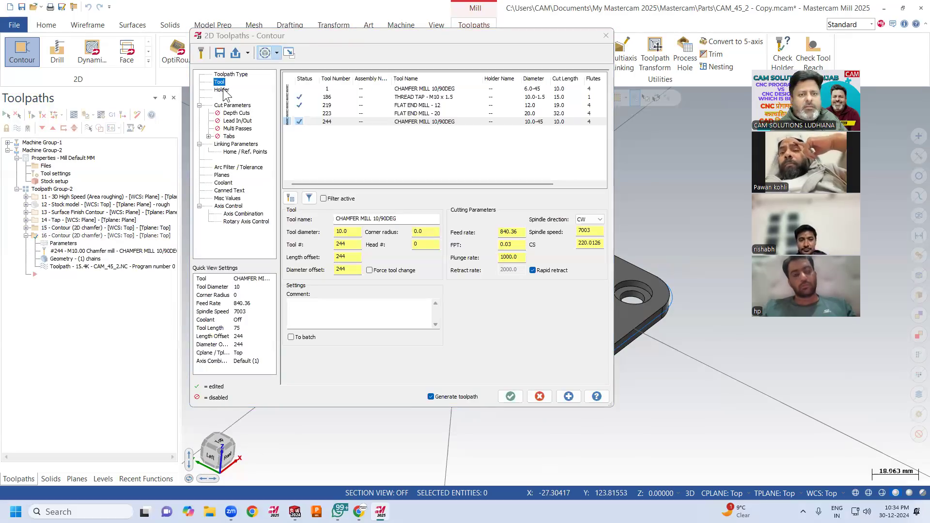
left_click(539, 397)
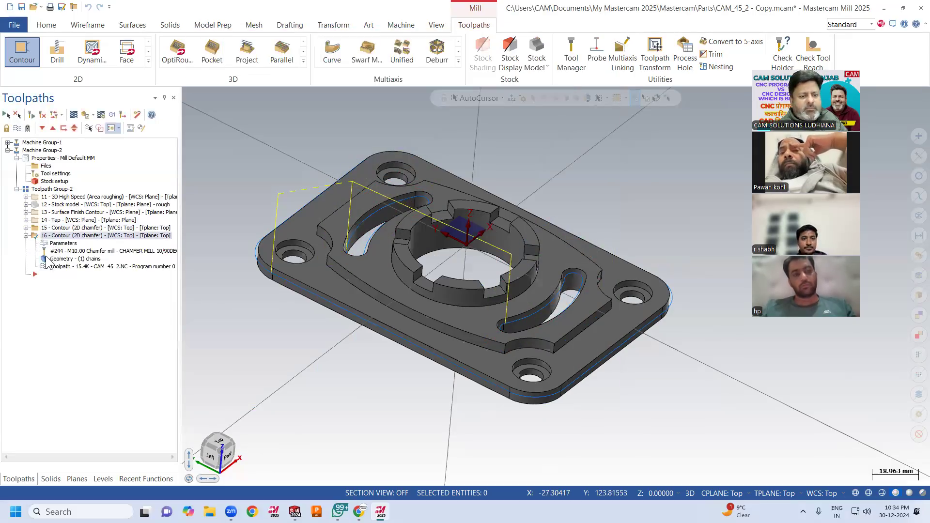
left_click(65, 259)
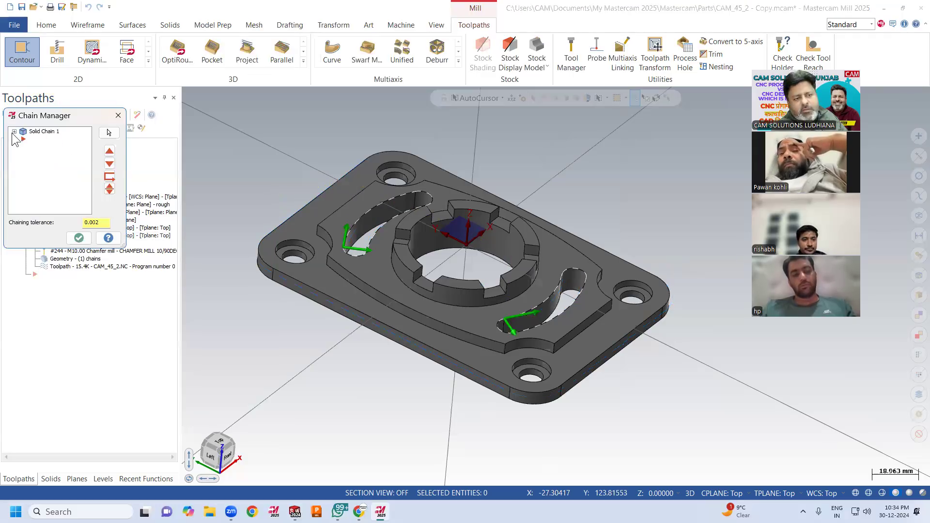
left_click(13, 134)
left_click(50, 147)
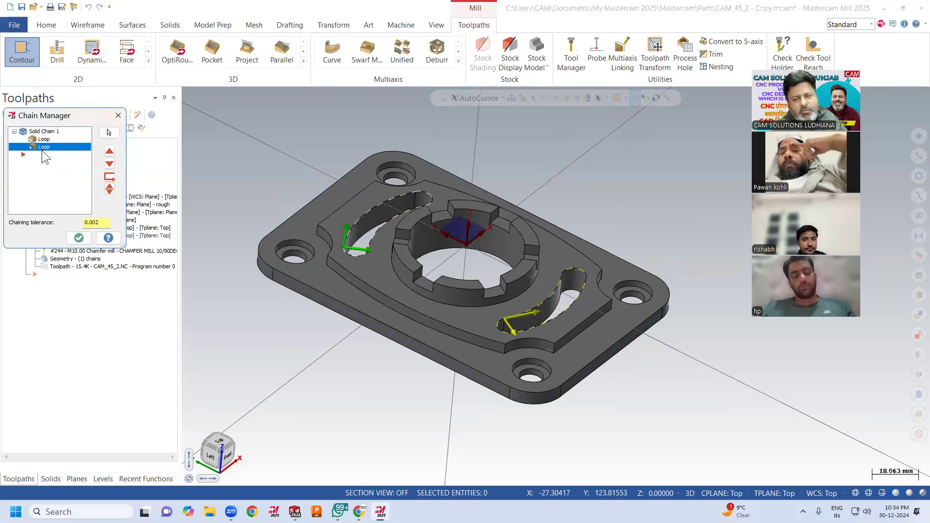
scroll(359, 257, "up", 3)
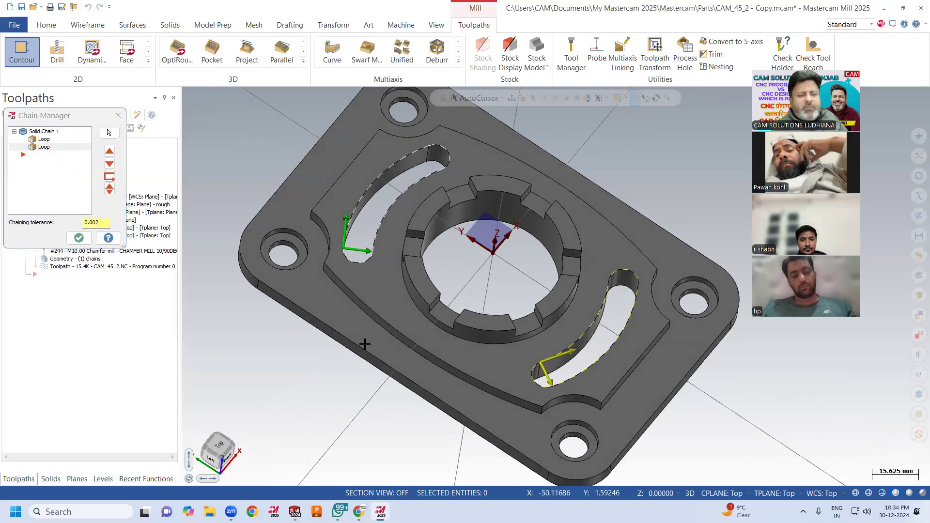
left_click(41, 147)
right_click(40, 148)
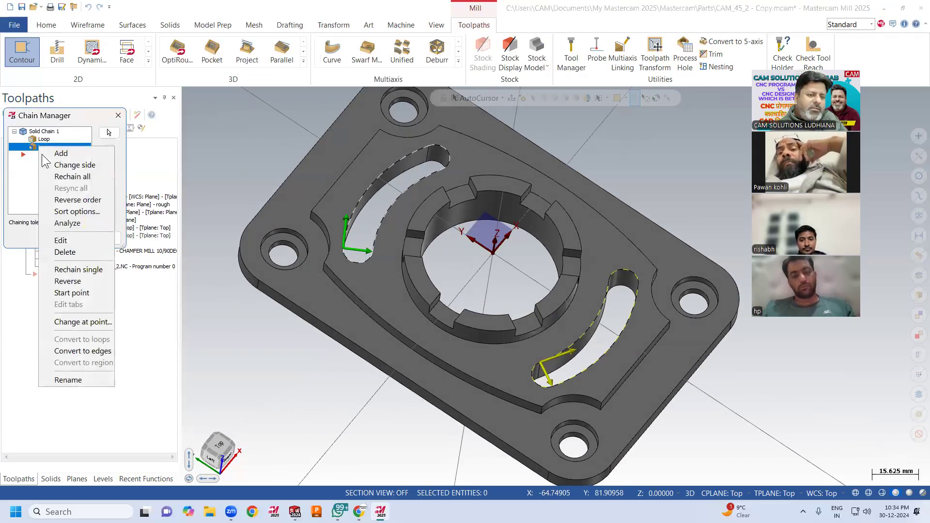
left_click(73, 281)
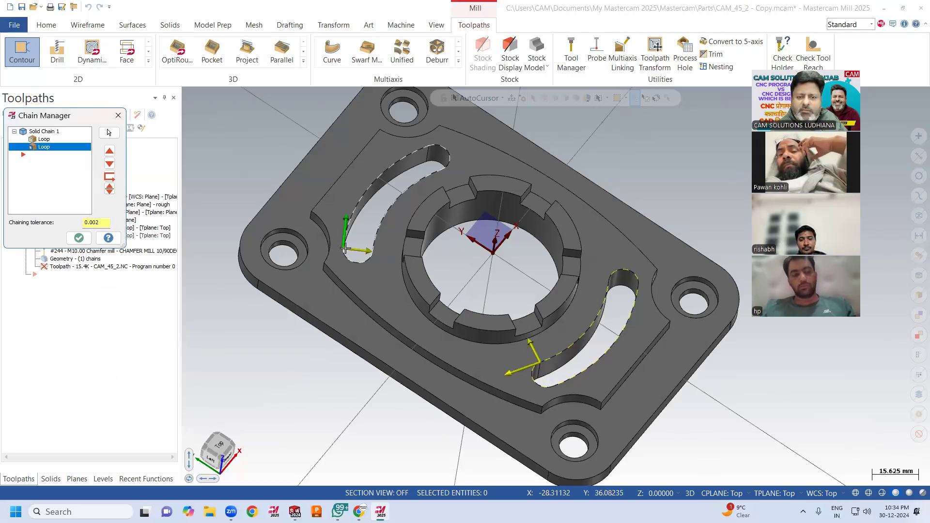
middle_click_drag(486, 338, 486, 308)
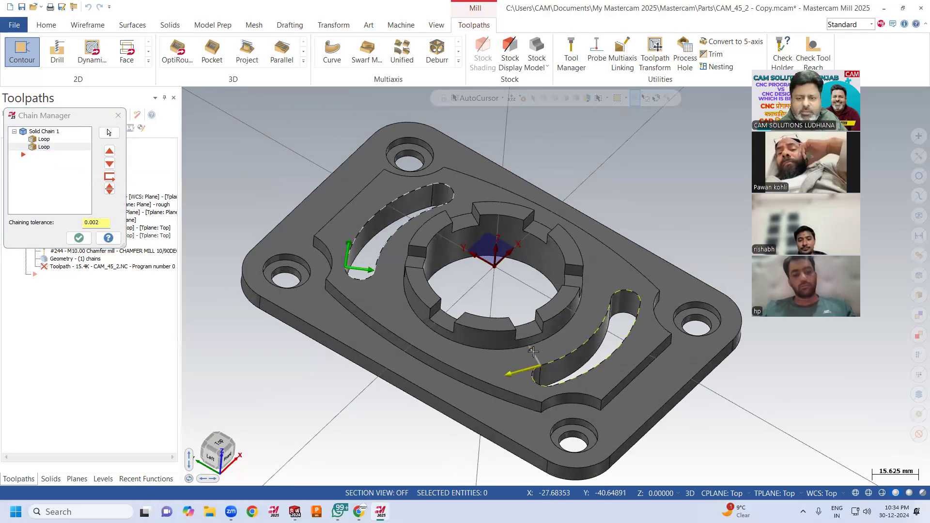
left_click(79, 237)
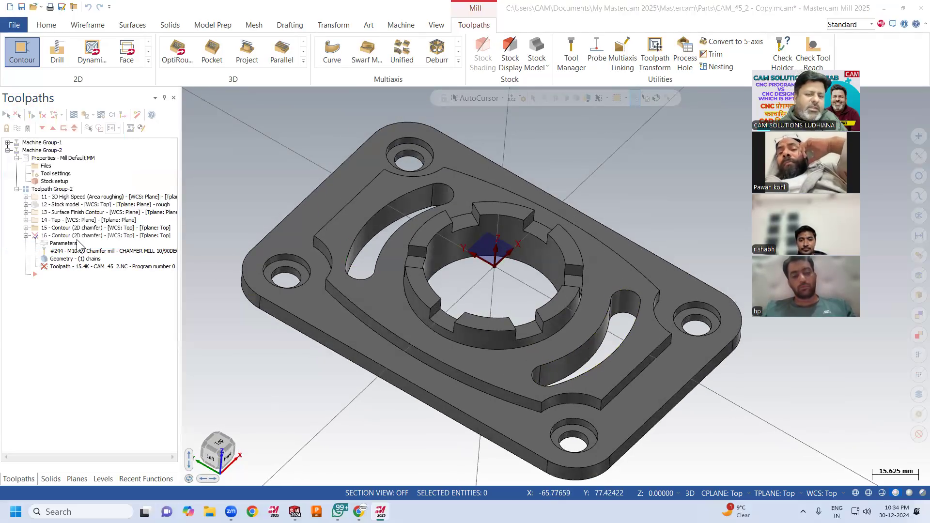
Regenerate the slot chamfer toolpath and inspect it in wireframe with only the selected operation's path displayed.
left_click(42, 116)
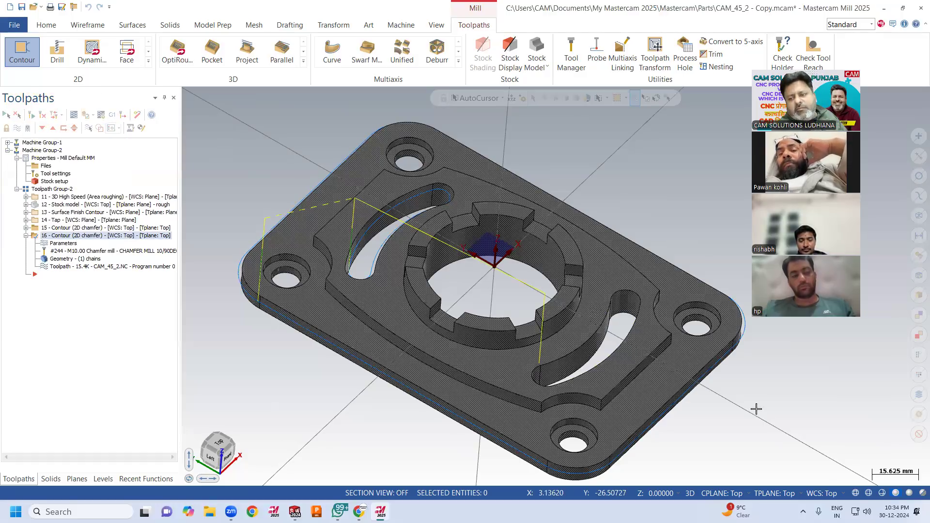
key("alt+s")
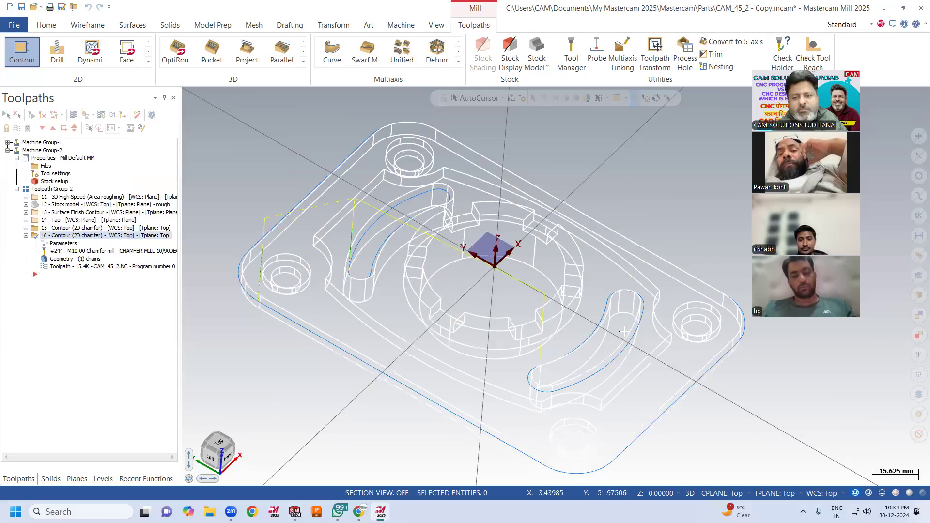
middle_click_drag(638, 310, 548, 379)
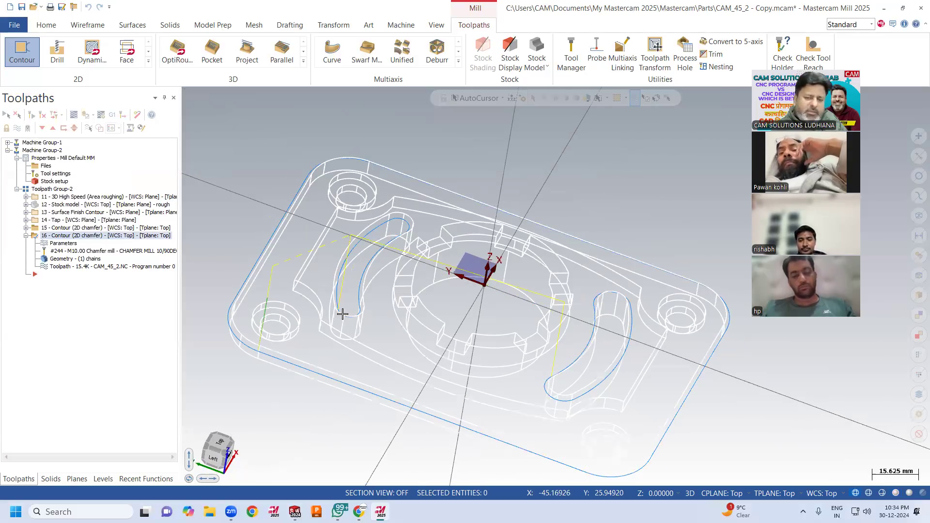
middle_click_drag(365, 303, 363, 302)
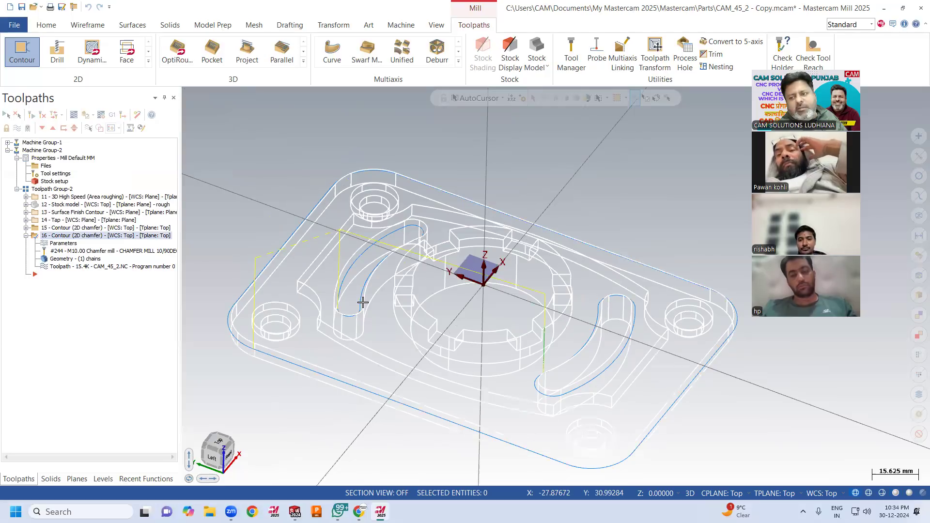
left_click(88, 127)
mouse_move(330, 240)
middle_mouse_down()
mouse_move(392, 237)
mouse_move(330, 250)
middle_mouse_up()
Reopen the slot contour's chain geometry and reverse the second slot loop back to its original direction.
left_click(57, 261)
left_click(16, 134)
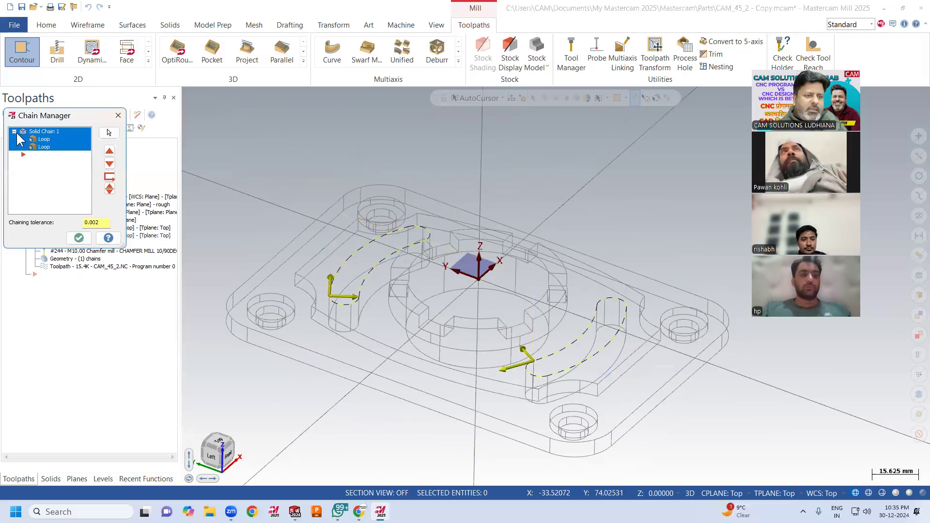
left_click(43, 154)
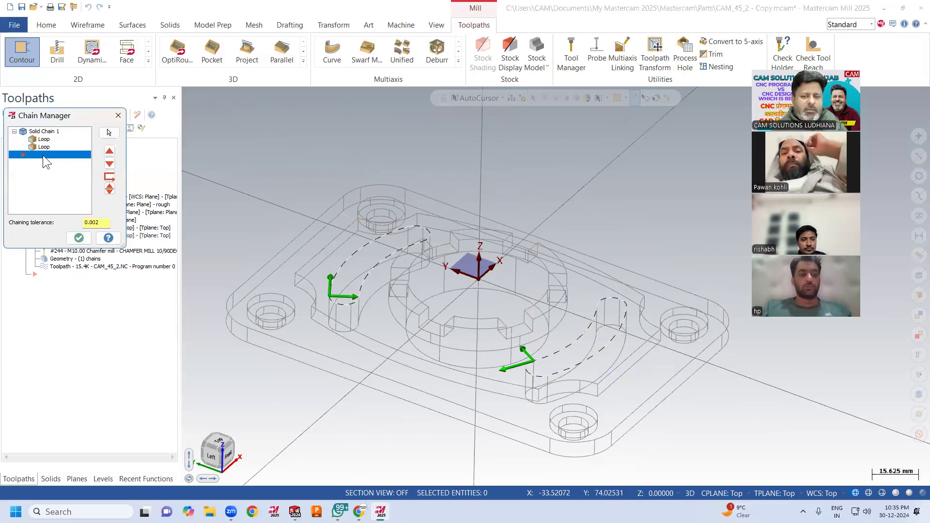
left_click(43, 147)
right_click(46, 147)
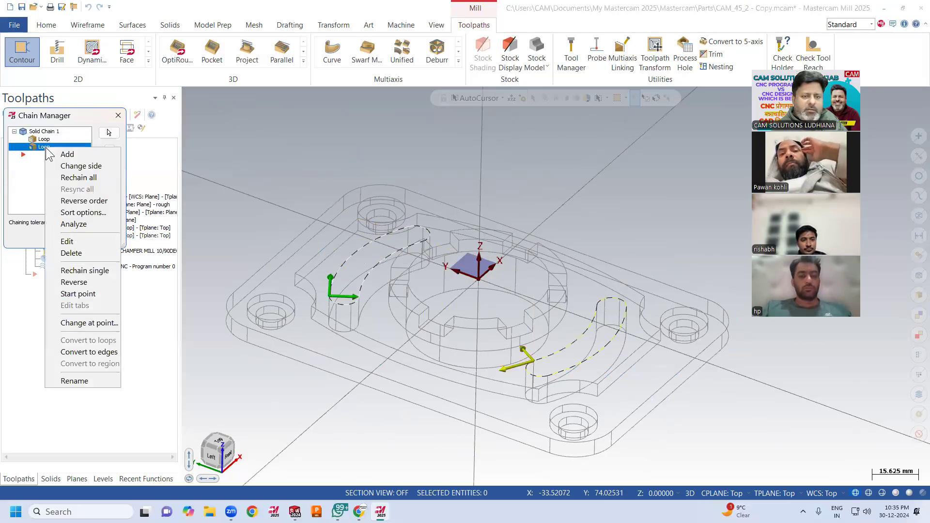
left_click(95, 281)
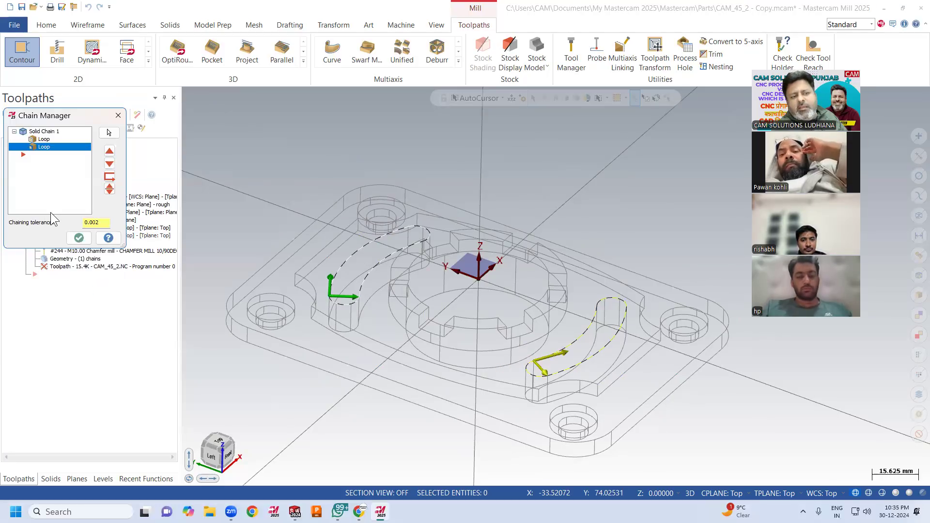
Try the opposite cutting side for the slot chain and switch it back to the original side.
right_click(45, 143)
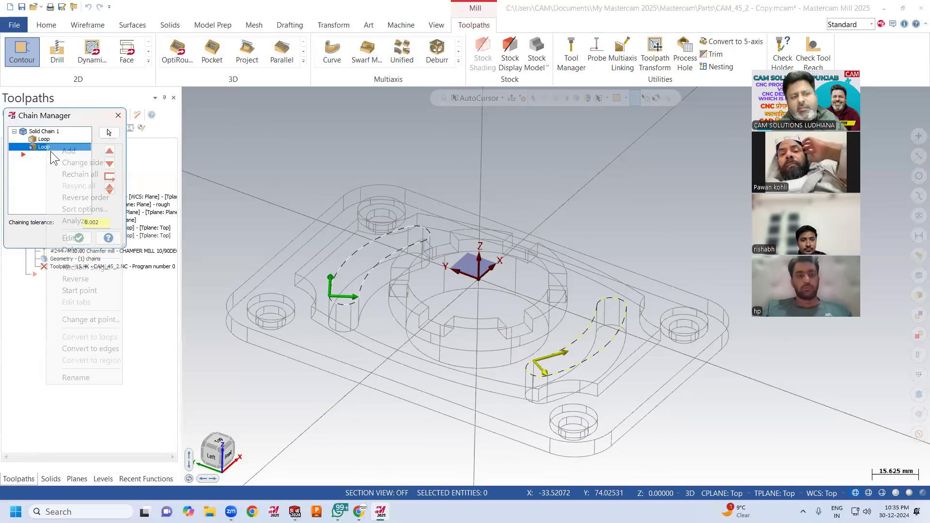
left_click(60, 160)
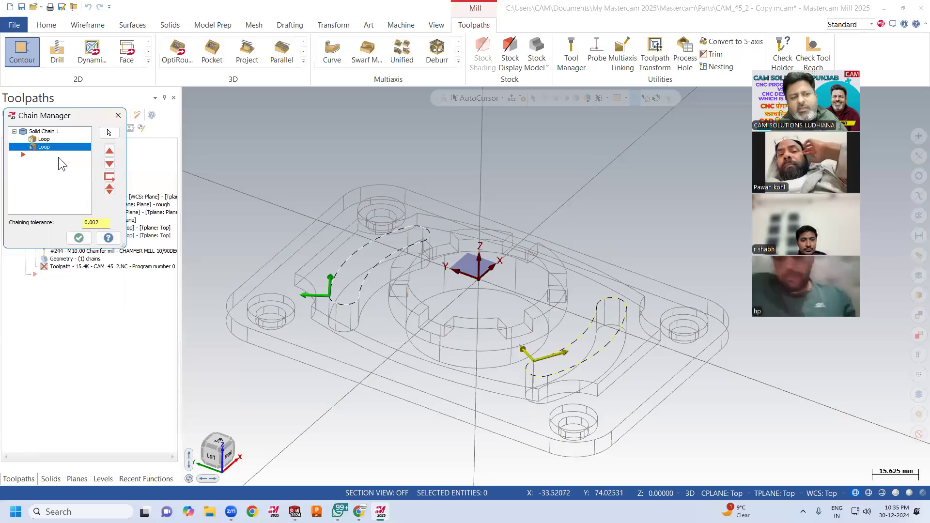
right_click(53, 147)
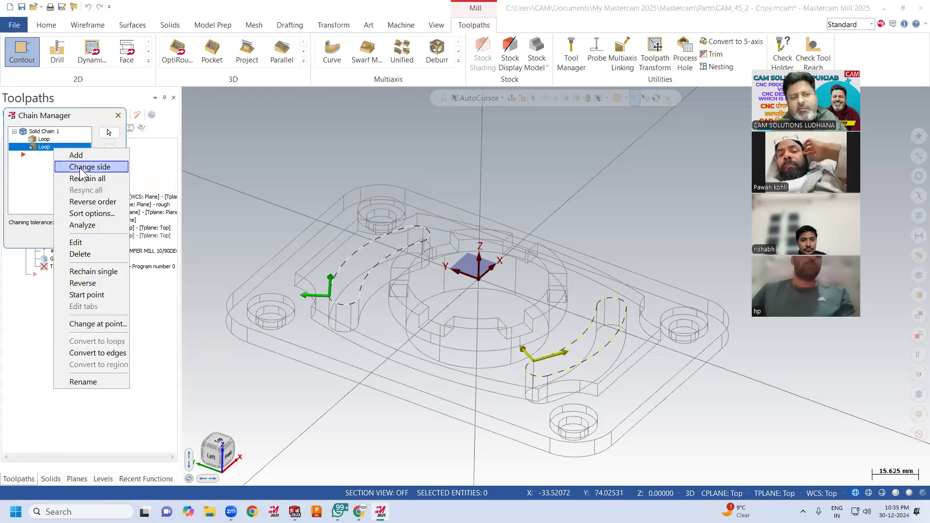
left_click(80, 167)
Compare both directions of the second slot loop, restore its original direction, accept the chain, and regenerate the slot toolpath.
right_click(67, 147)
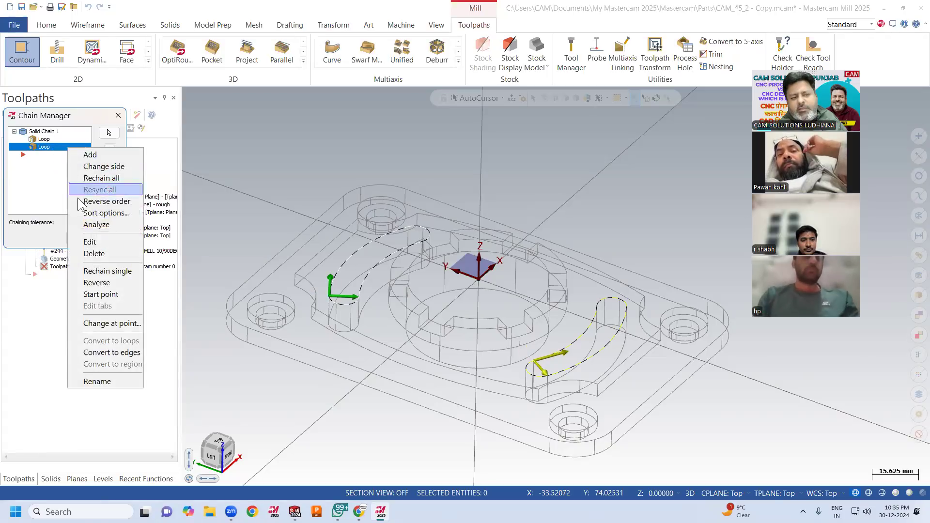
left_click(102, 282)
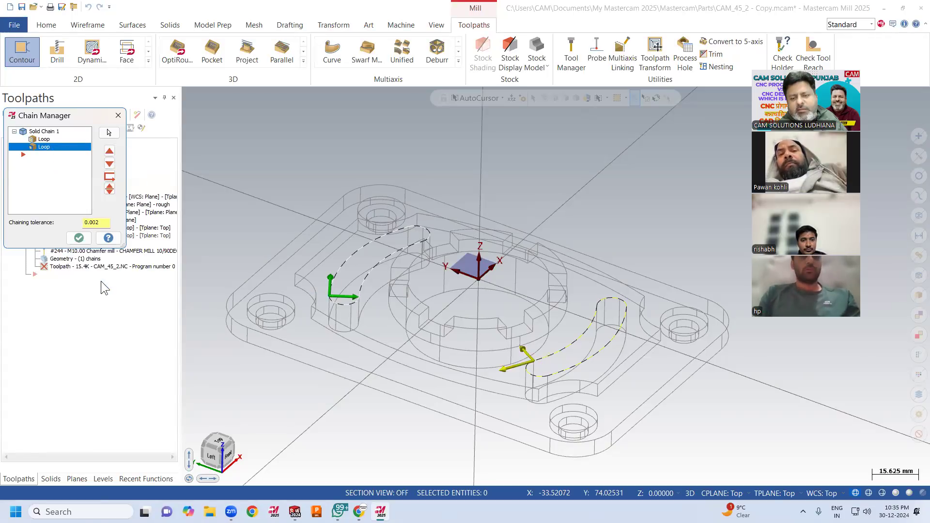
right_click(80, 151)
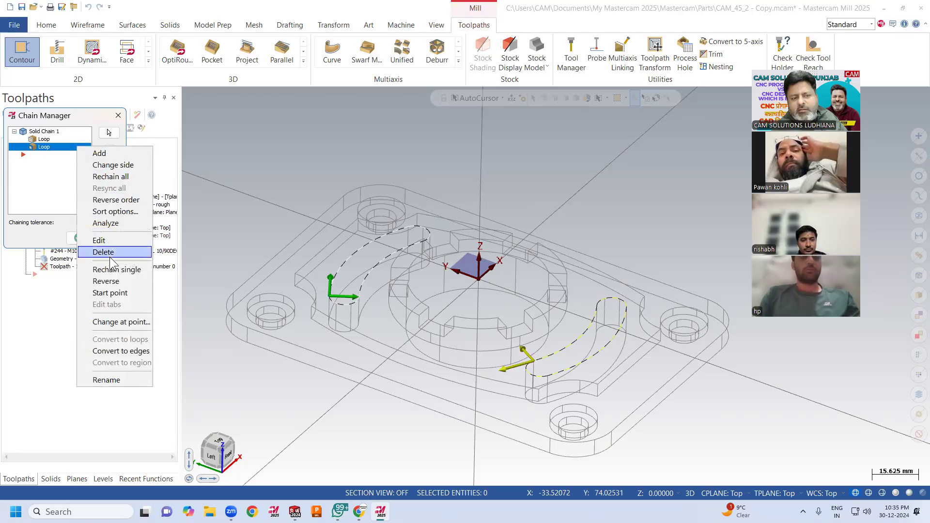
left_click(120, 284)
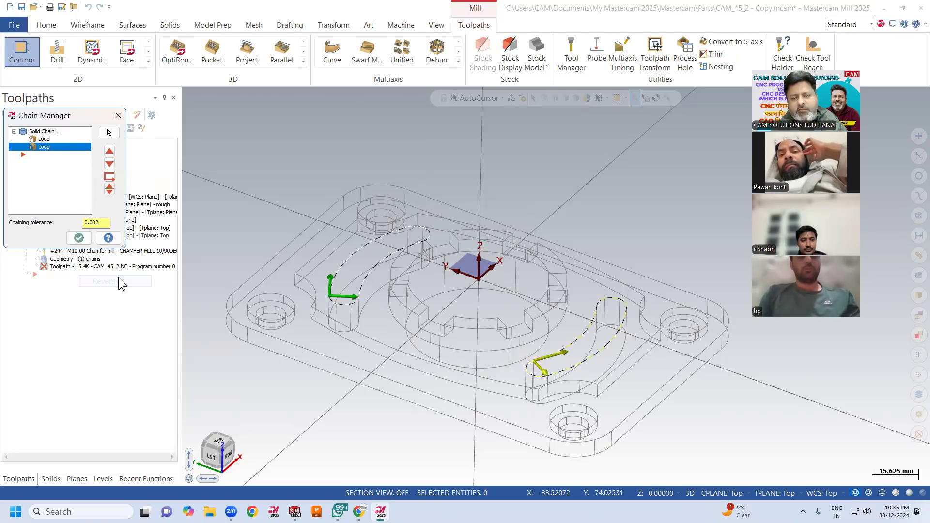
left_click(79, 238)
left_click(44, 114)
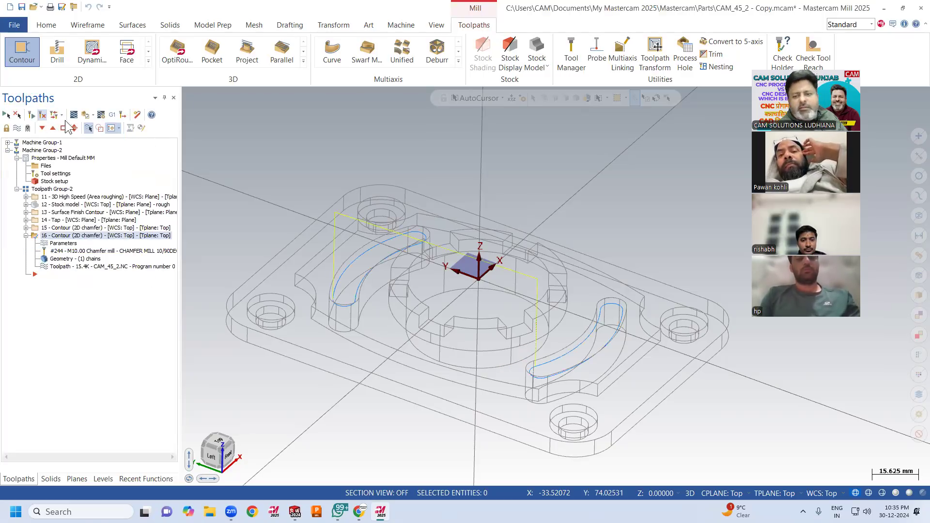
Return the model to shaded display, and collapse the slot contour operation with its toolpath hidden.
left_click(891, 492)
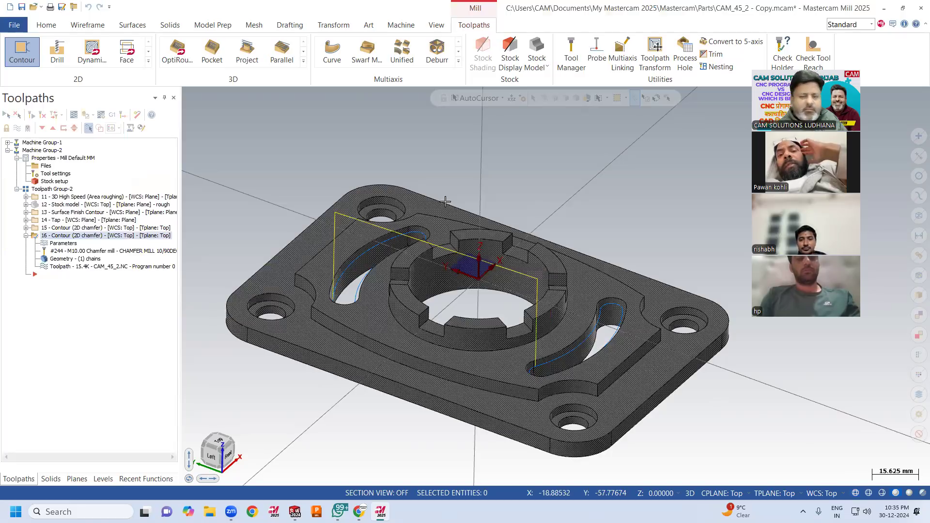
scroll(320, 155, "down", 1)
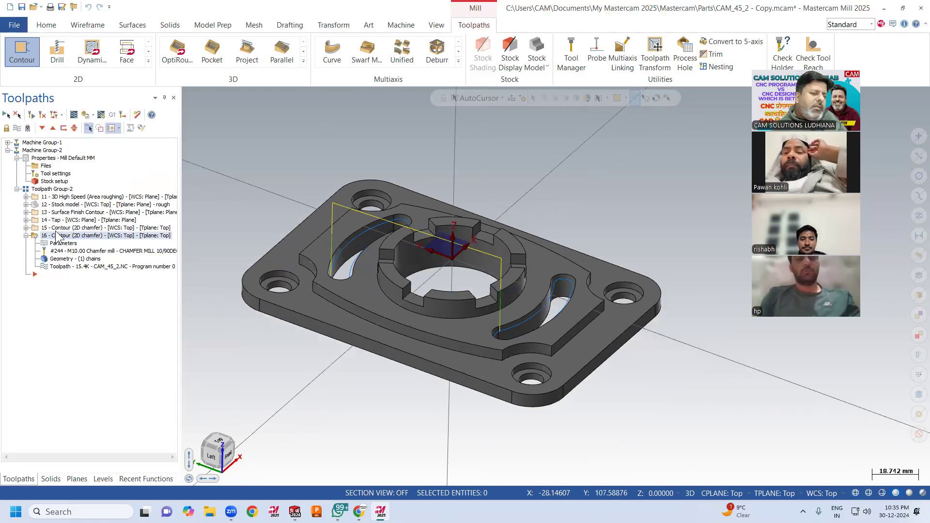
left_click(25, 236)
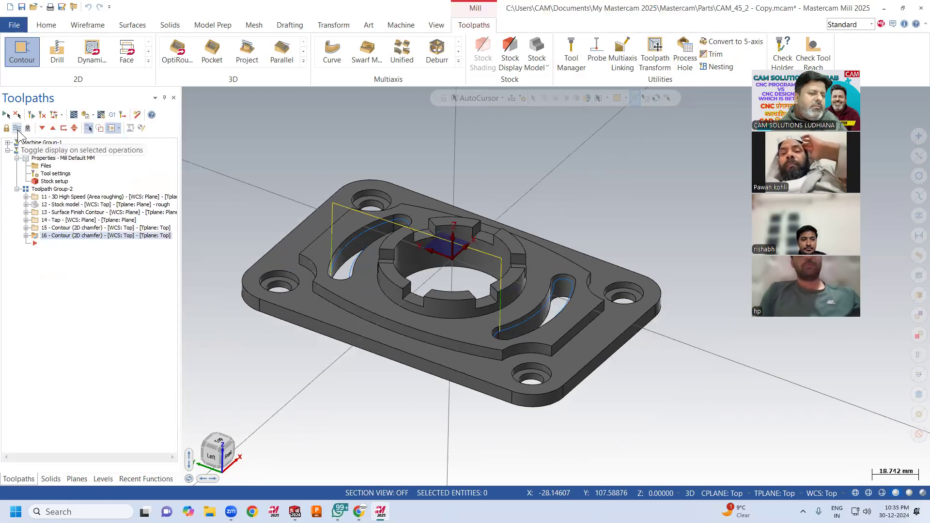
left_click(27, 128)
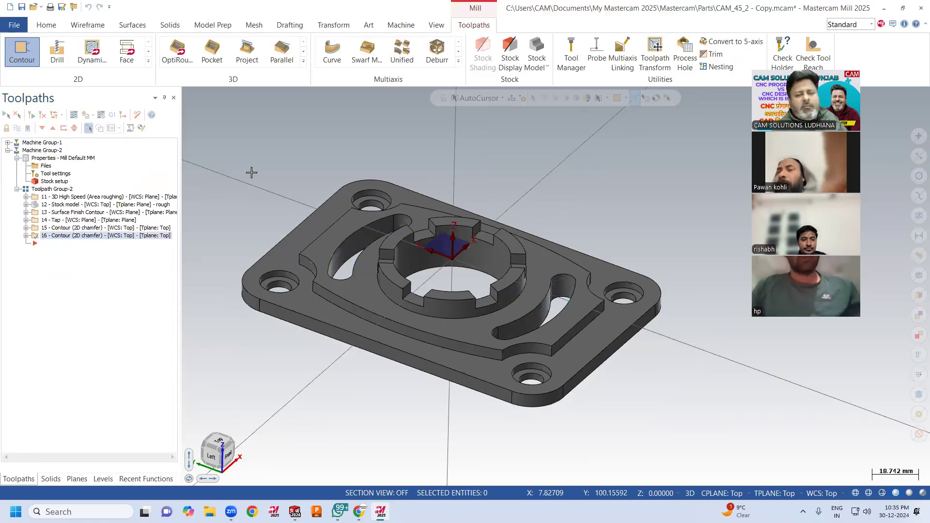
Start a Model Chamfer toolpath and chain the plate's outer edge, the raised step's outline and both curved slots.
left_click(148, 62)
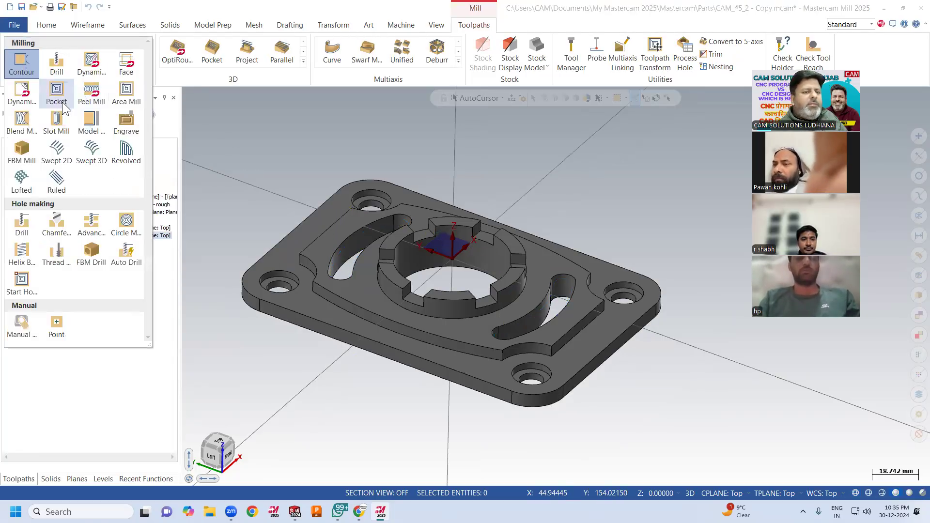
left_click(92, 128)
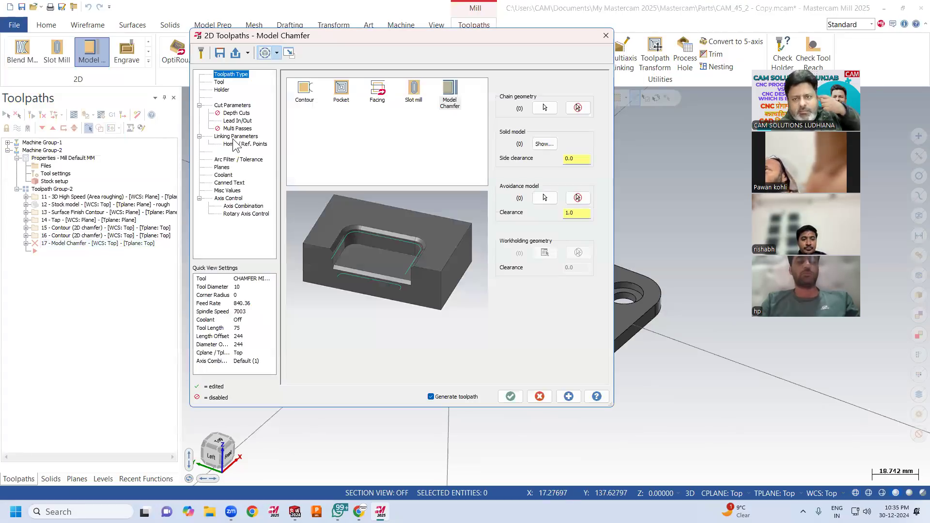
left_click(544, 107)
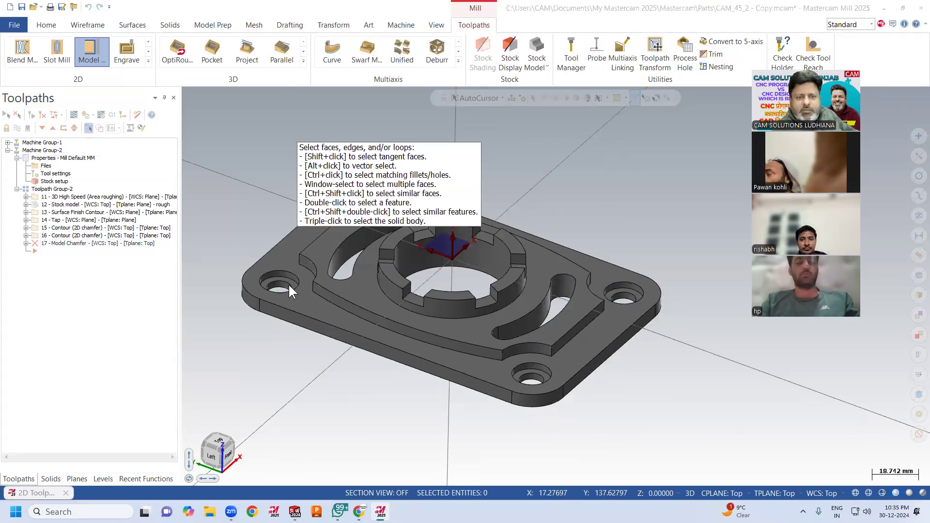
left_click(356, 309)
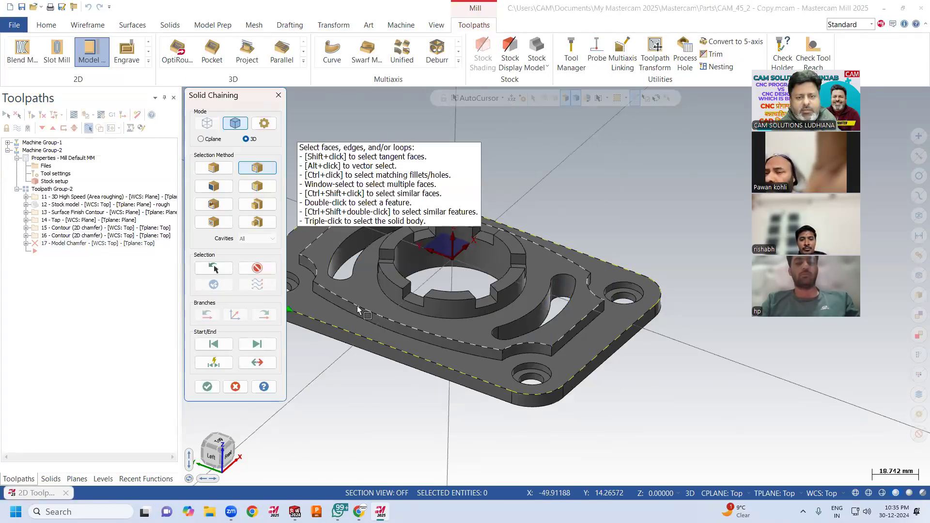
left_click(359, 310)
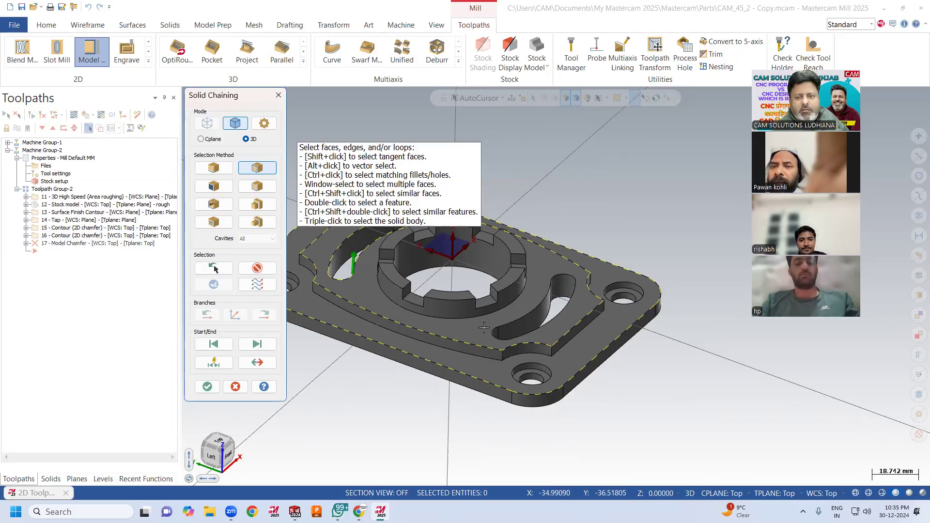
left_click(503, 326)
scroll(661, 394, "down", 2)
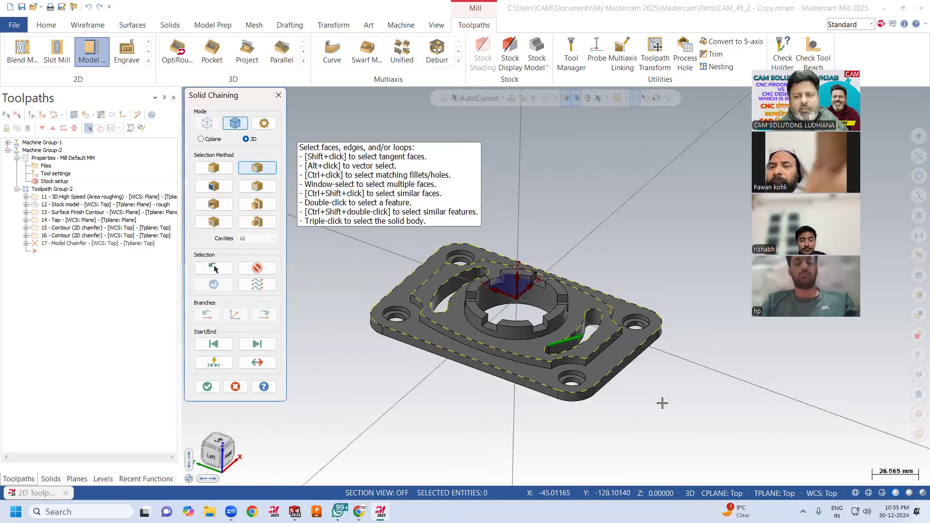
Add the top edges of the four corner counterbored holes to the Model Chamfer chain.
left_click(448, 246)
left_click(386, 308)
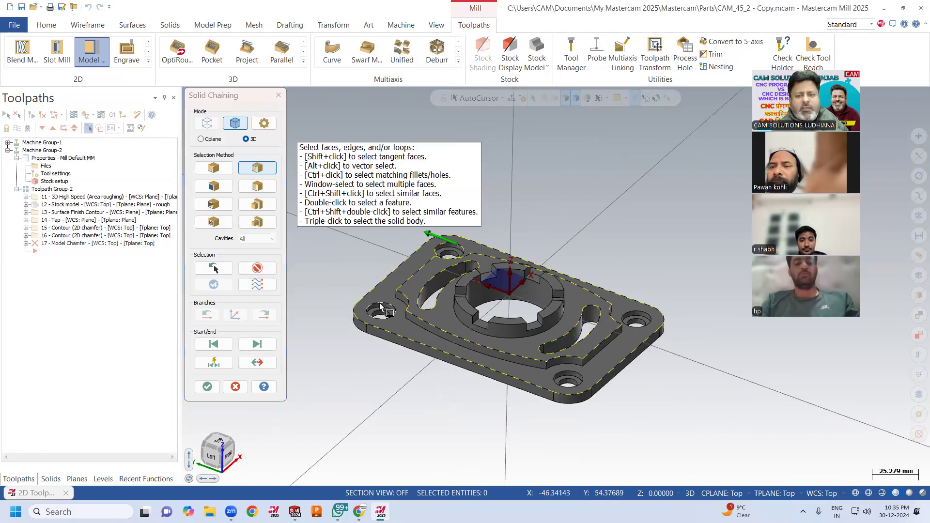
left_click(581, 374)
left_click(636, 314)
Add the top edges of the central ring's raised segments to the selection and accept the solid chain.
left_click(490, 334)
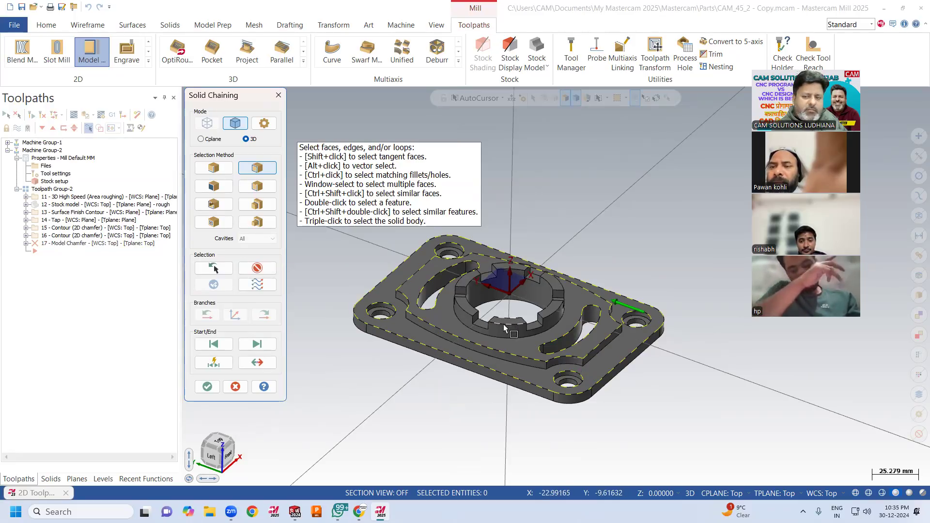
left_click(557, 313)
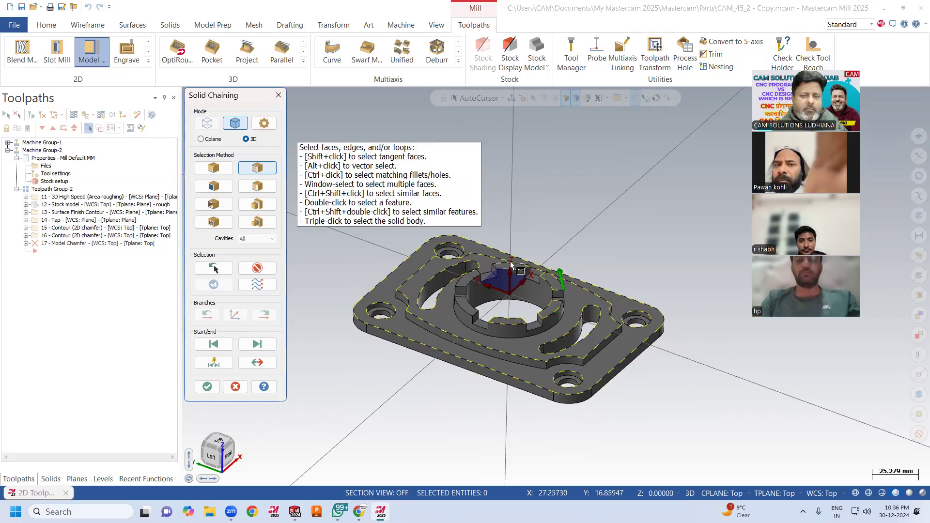
left_click(468, 280)
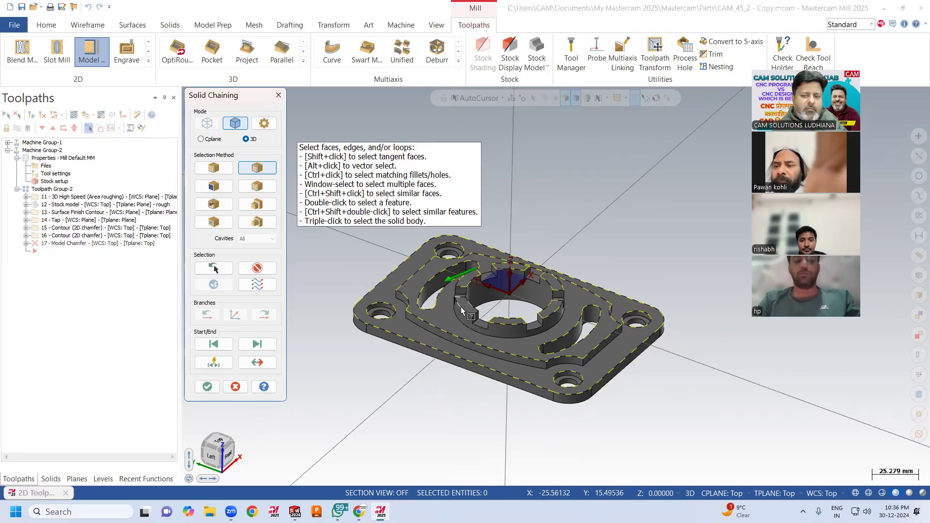
mouse_move(420, 332)
middle_mouse_down()
mouse_move(403, 360)
mouse_move(449, 310)
mouse_move(405, 337)
middle_mouse_up()
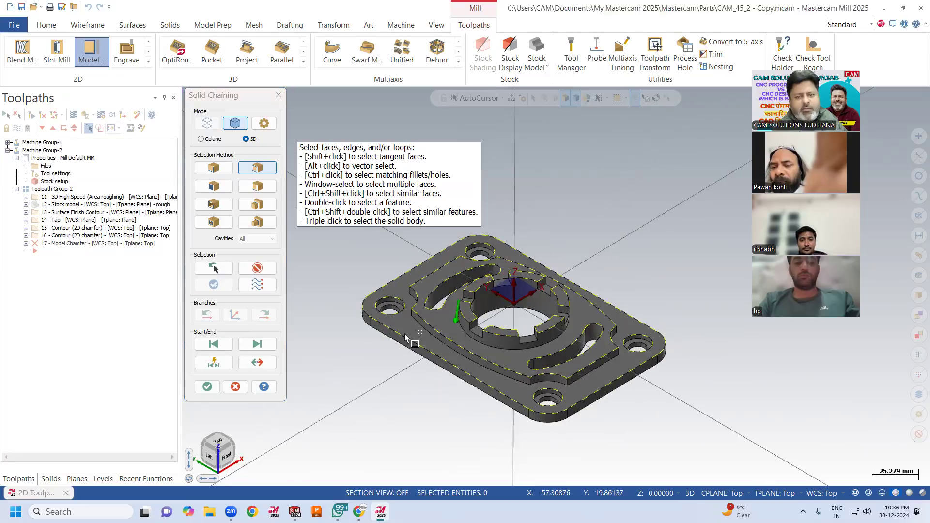
left_click(207, 386)
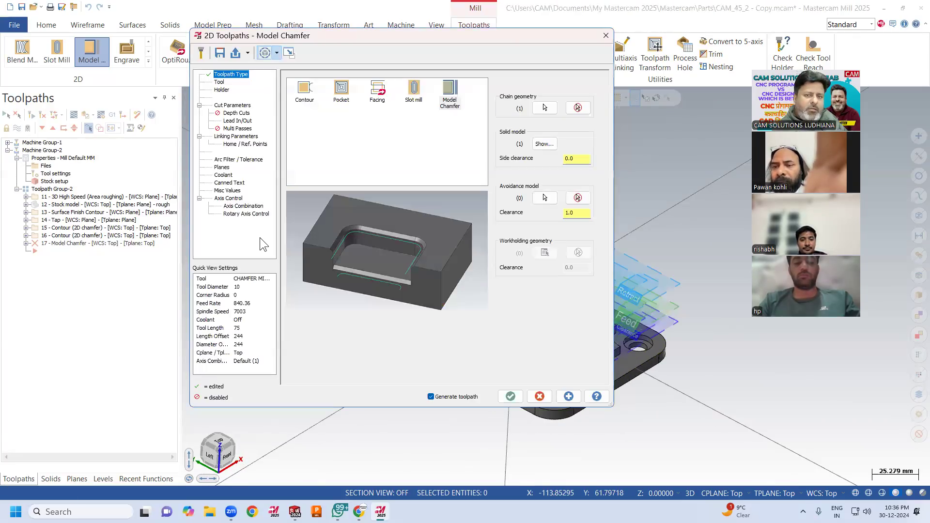
Set chamfer mill 244's diameter to 5 mm, rename it CHAMFER MILL 5/90DEG, and update the assembly in all operations using it.
left_click(219, 82)
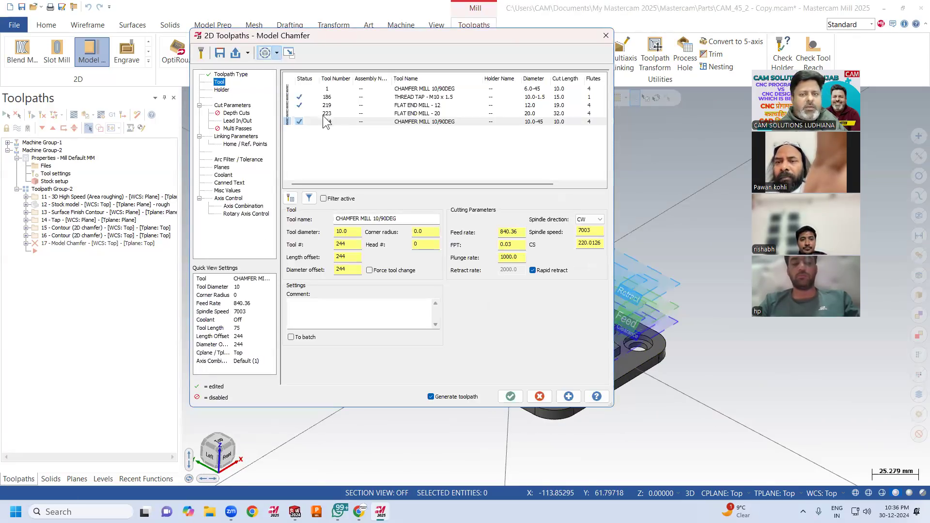
left_click(430, 121)
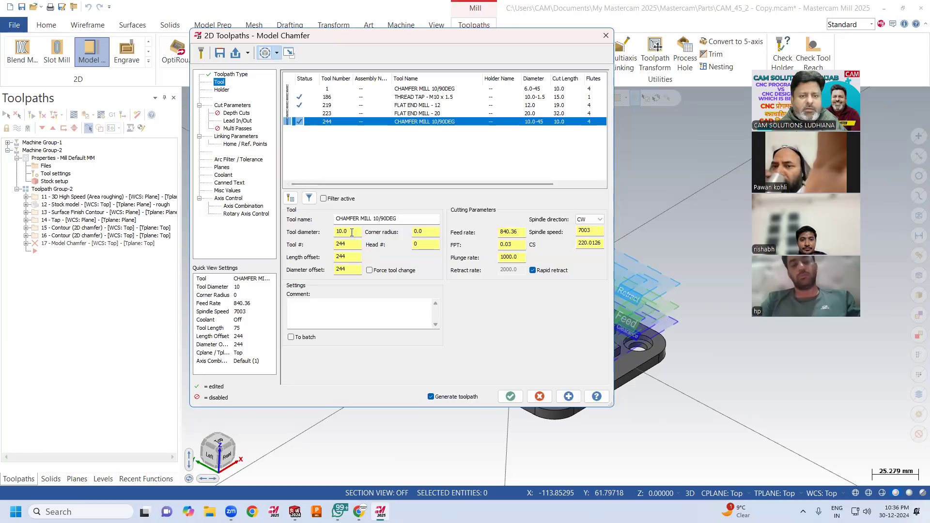
double_click(351, 233)
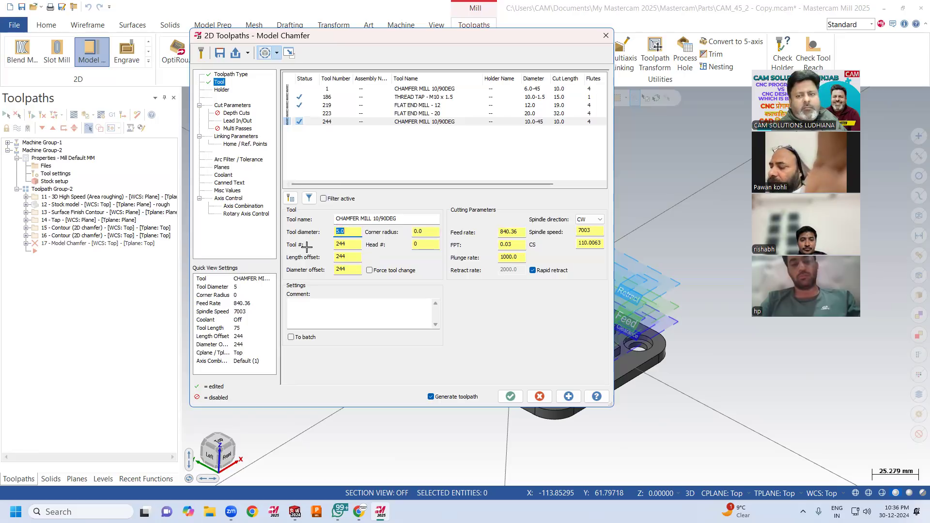
left_click(377, 219)
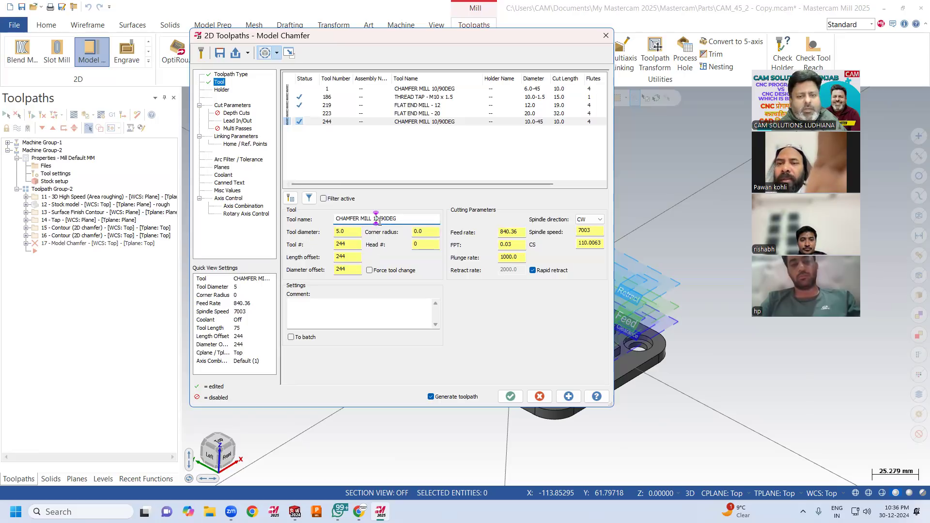
type("5/")
key("Return")
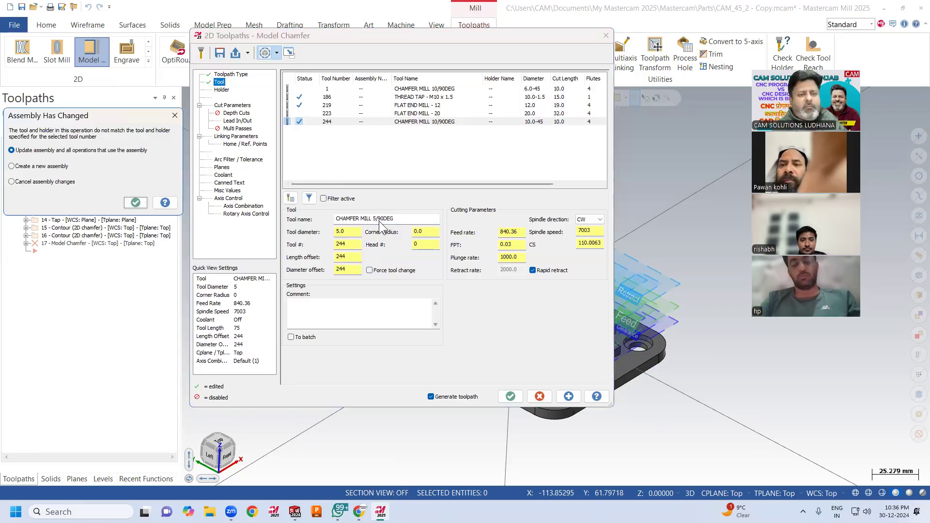
left_click(136, 203)
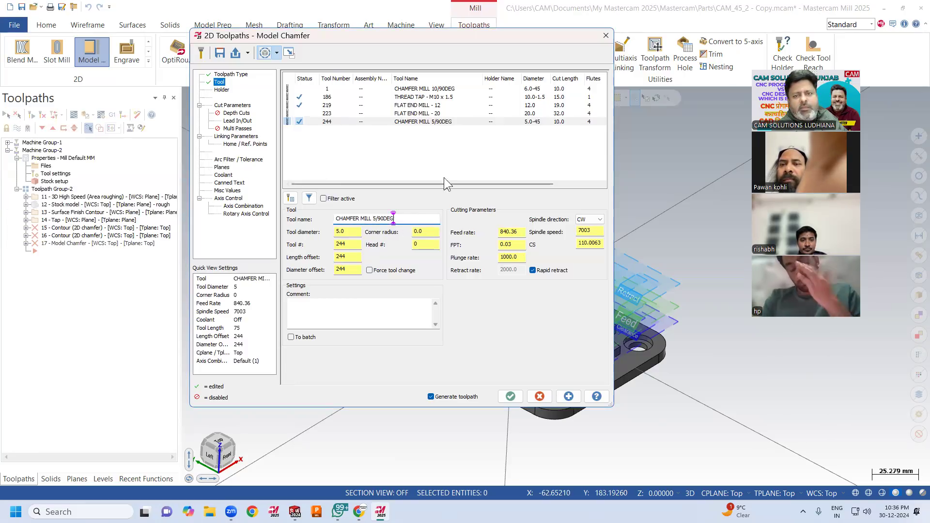
left_click(435, 122)
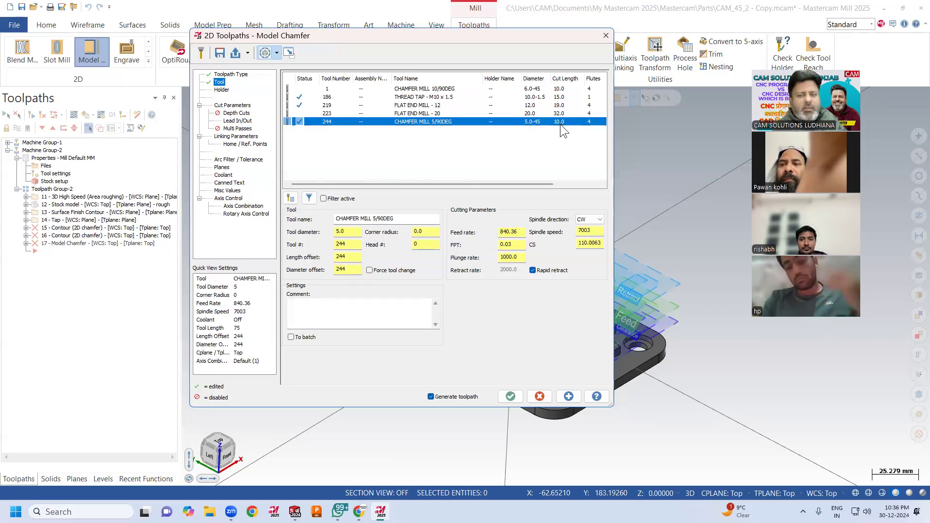
Check the multi-pass and lead in/out settings, and generate the Model Chamfer toolpath.
left_click(238, 138)
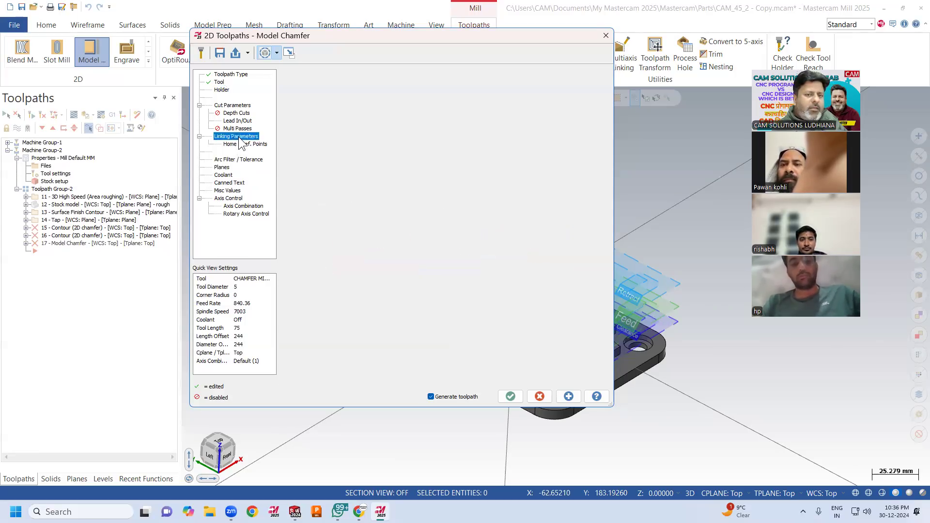
left_click(237, 128)
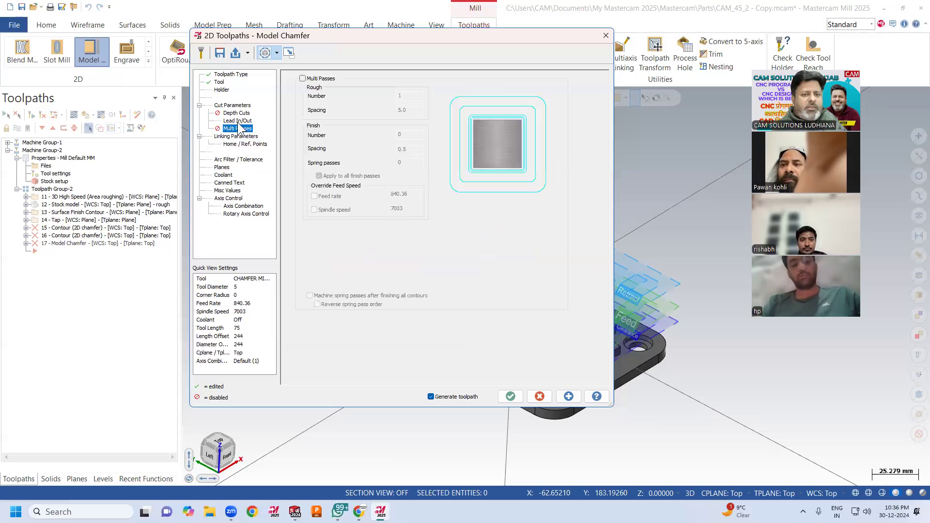
left_click(237, 120)
left_click(510, 396)
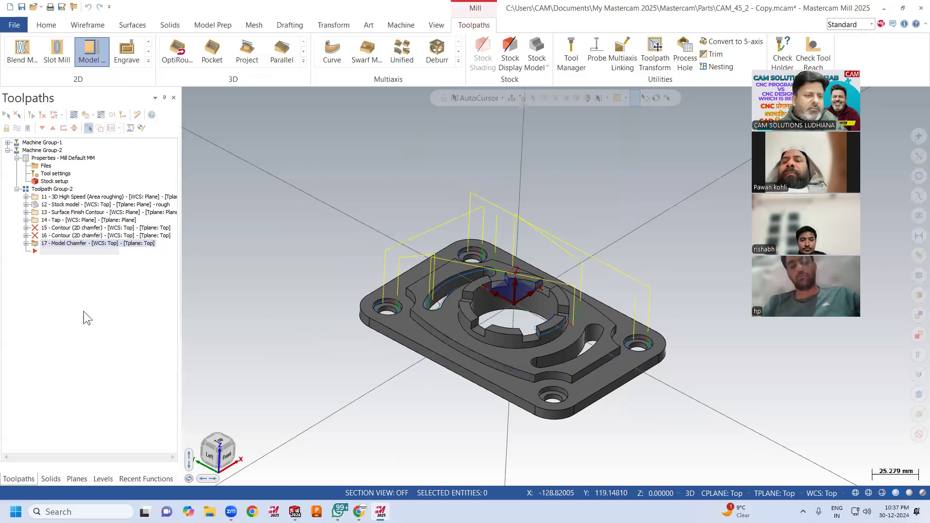
Change the cutting side of the Model Chamfer's whole solid chain, accept it, and regenerate all outdated chamfer toolpaths.
left_click(26, 243)
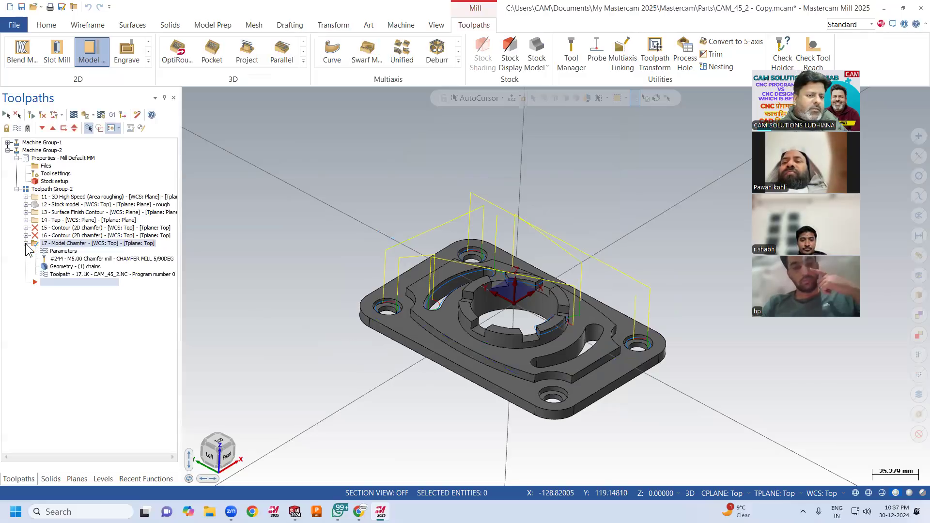
left_click(68, 268)
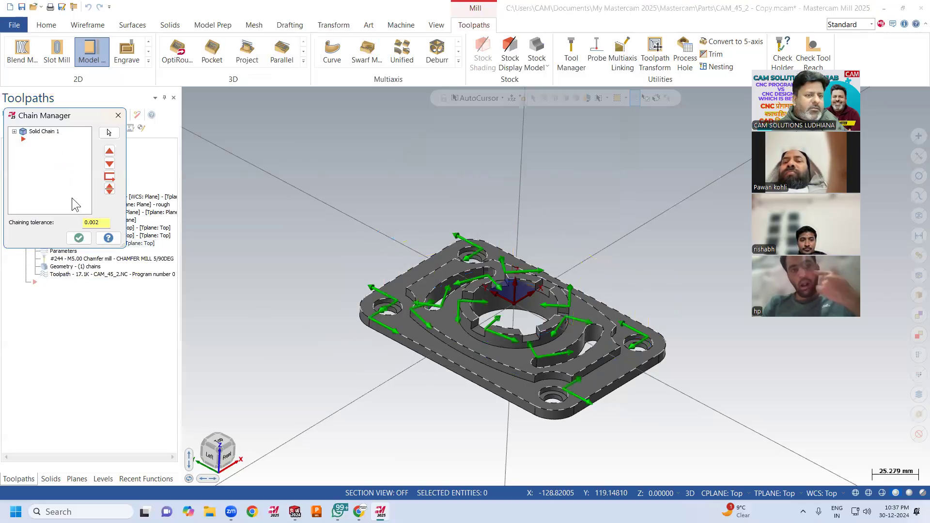
right_click(53, 132)
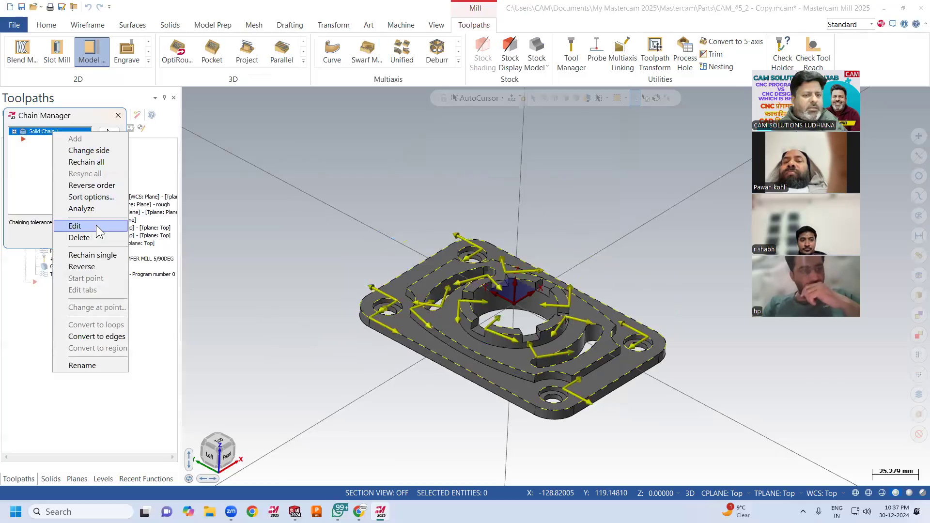
left_click(89, 151)
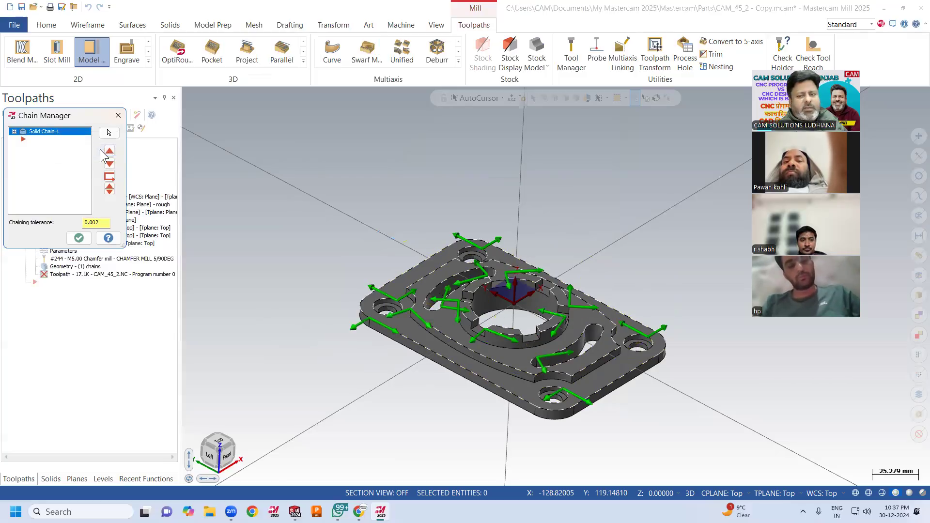
left_click(79, 238)
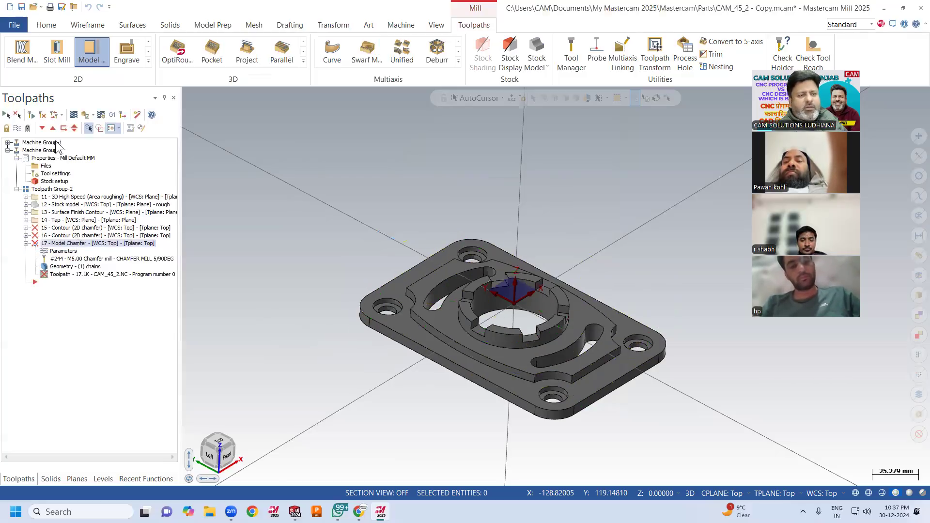
left_click(45, 113)
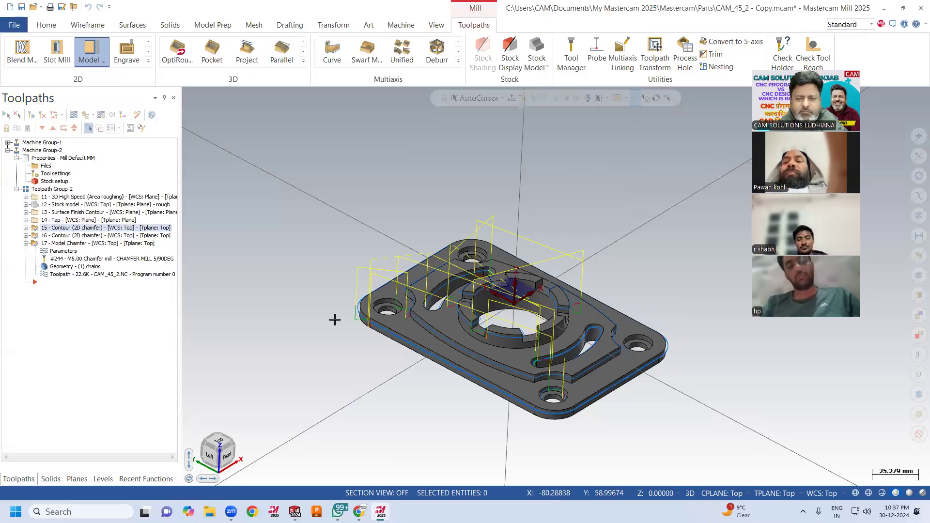
Reopen the Model Chamfer's chain geometry, check its first loops one by one, and reverse the third loop around a curved slot.
left_click(59, 267)
left_click(14, 131)
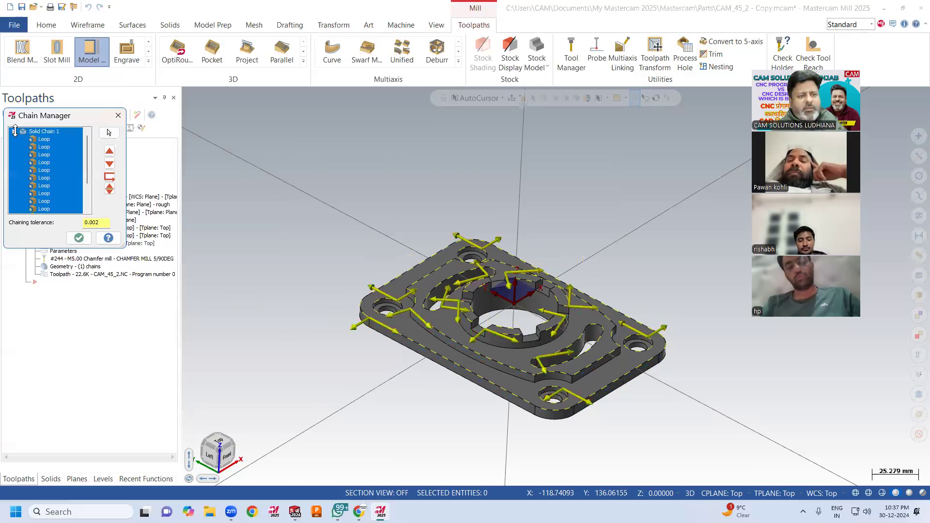
left_click(43, 139)
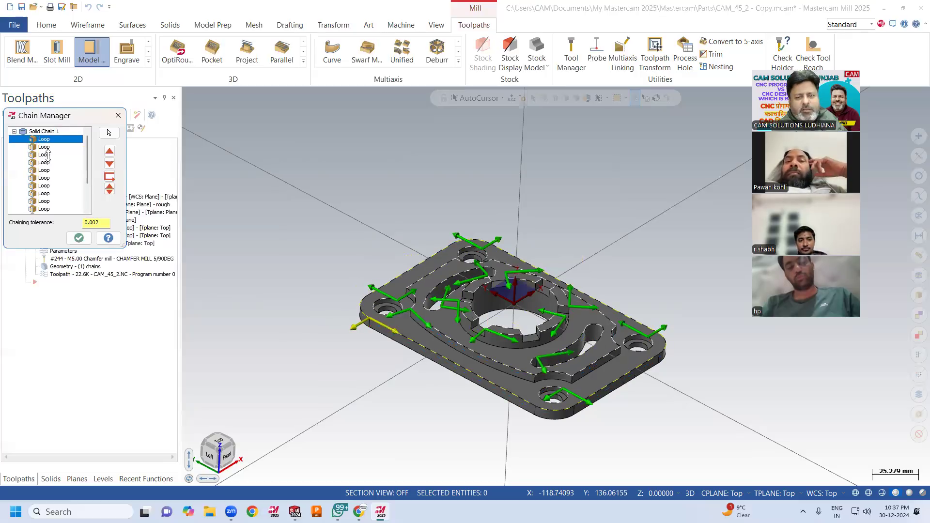
scroll(430, 333, "up", 2)
middle_click_drag(430, 334, 432, 346)
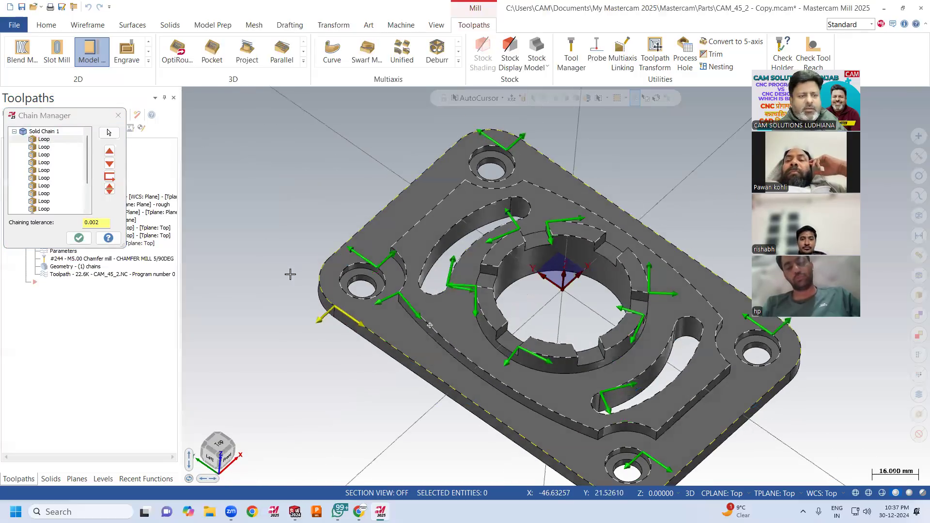
left_click(44, 147)
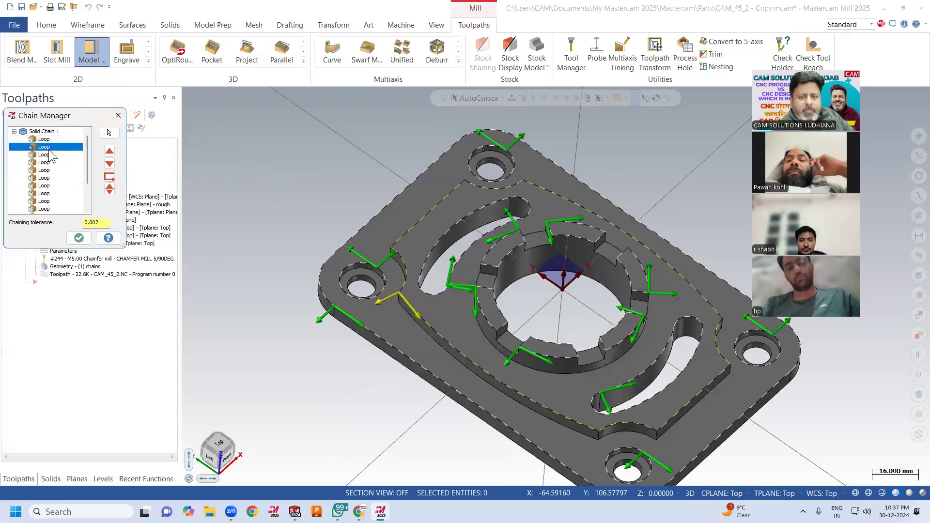
left_click(48, 155)
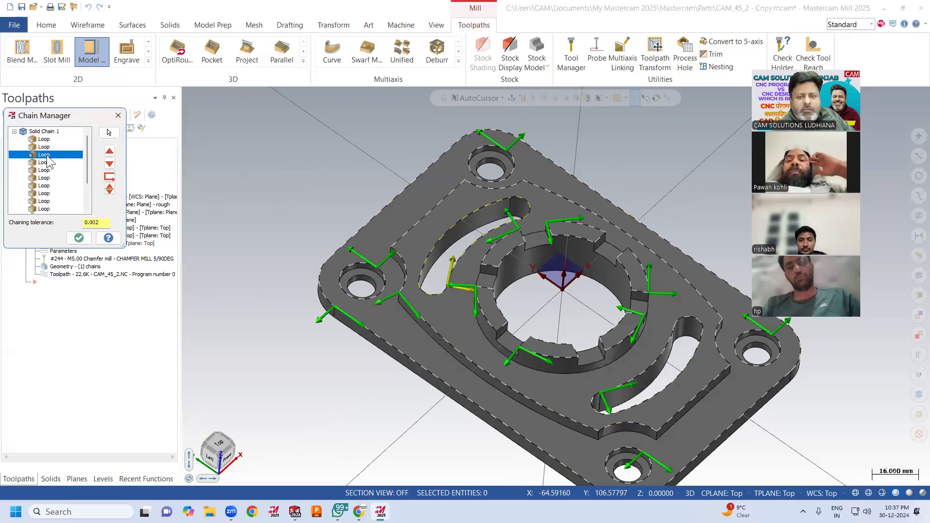
right_click(48, 156)
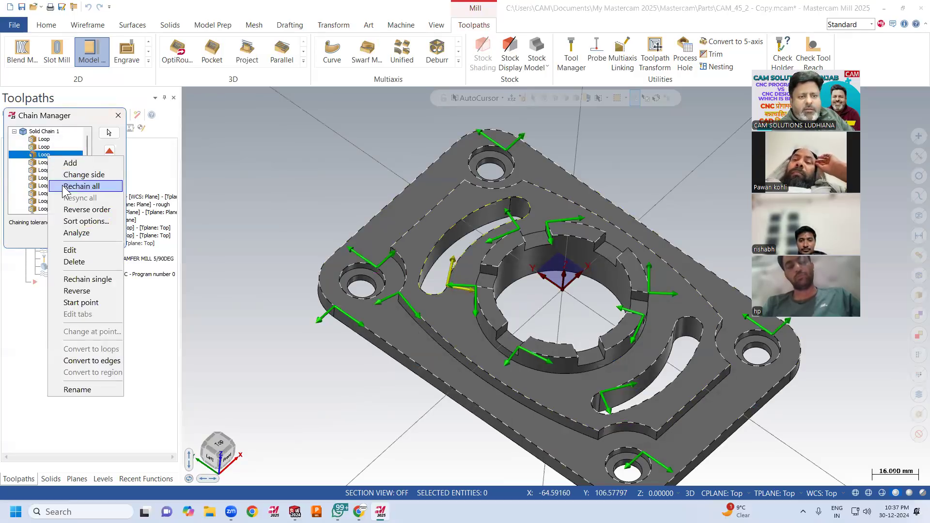
left_click(93, 290)
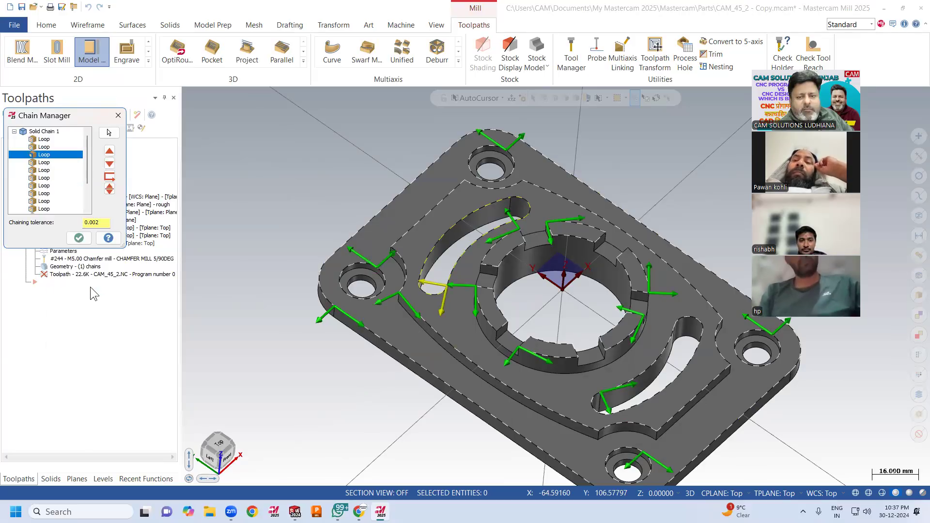
Check the fourth loop around the curved slot and reverse the fifth loop around the rear corner hole.
left_click(45, 164)
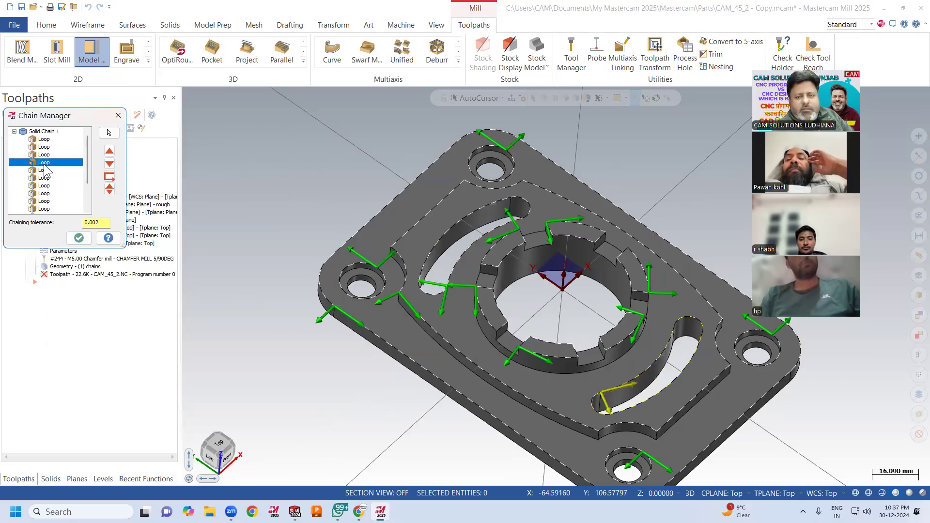
left_click(45, 171)
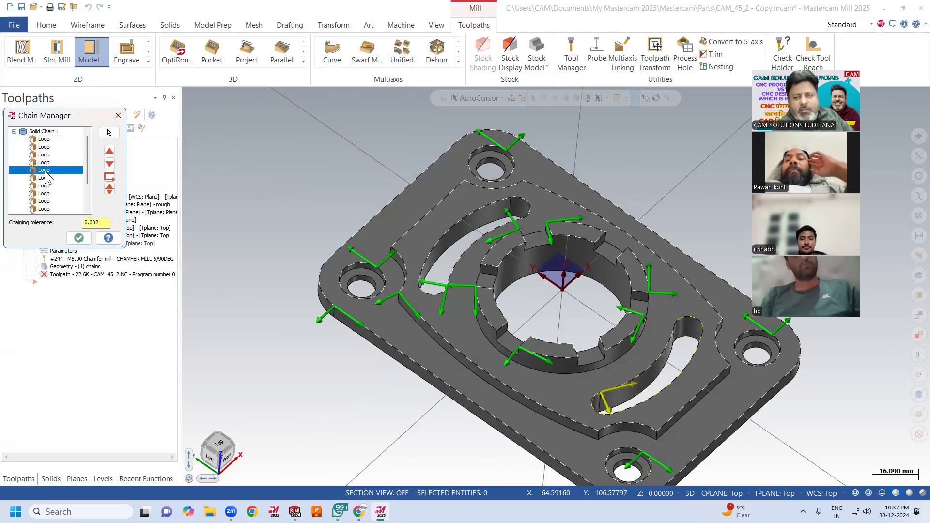
right_click(47, 178)
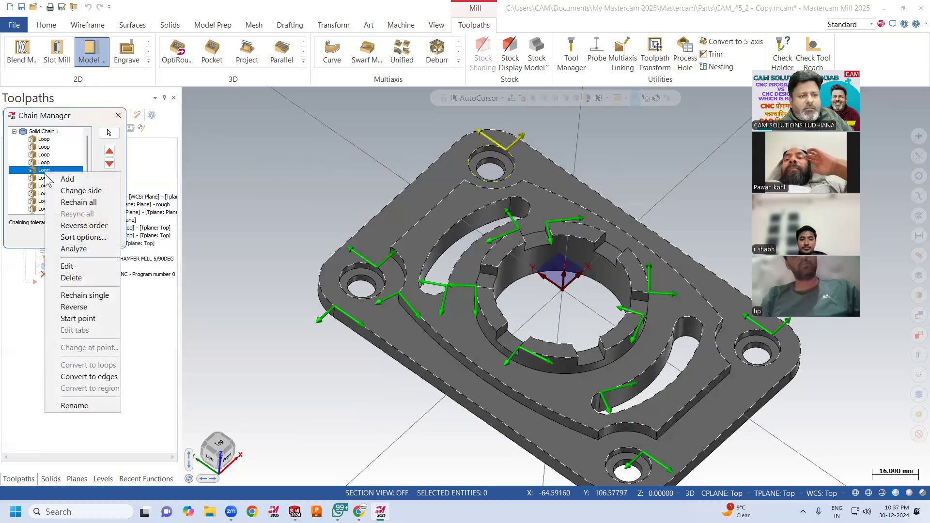
left_click(85, 296)
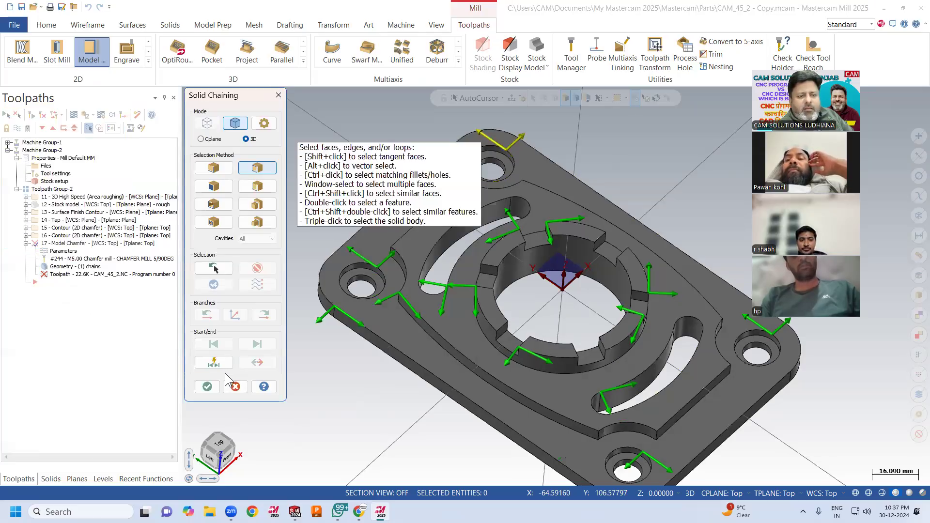
left_click(233, 386)
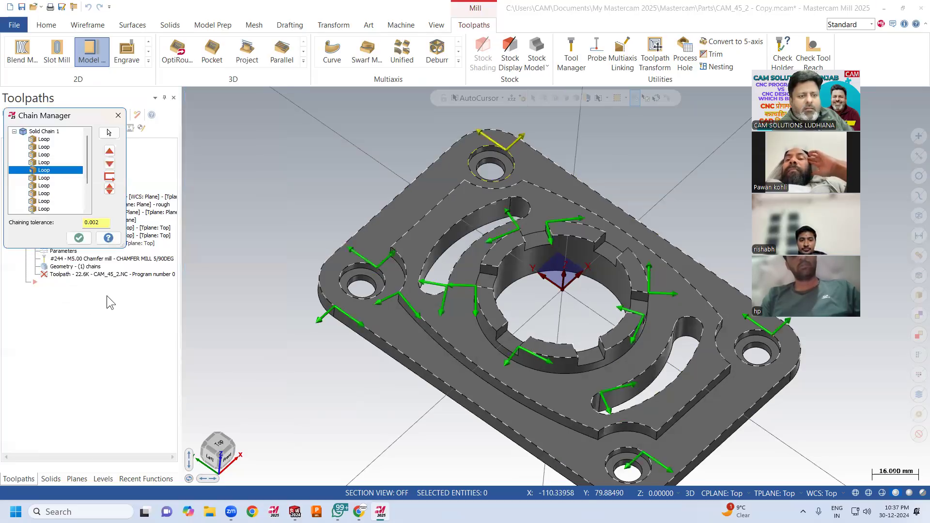
right_click(46, 169)
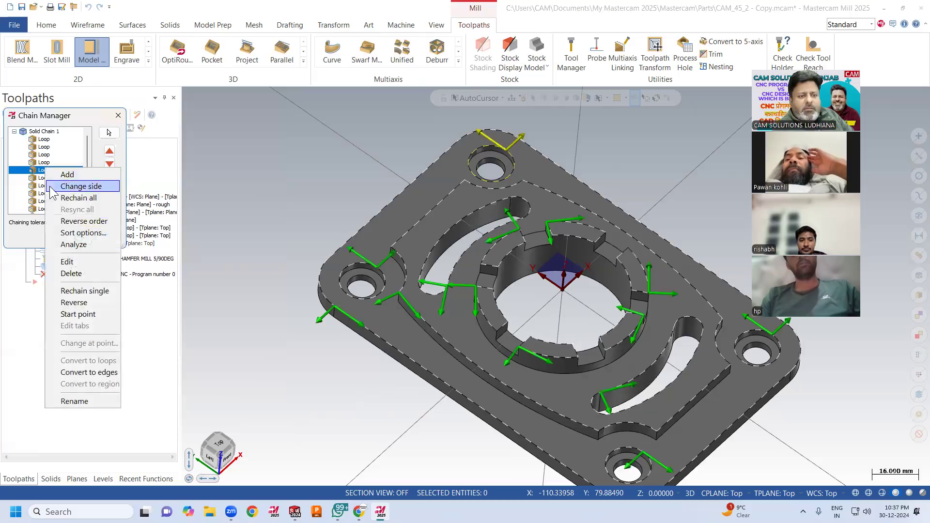
left_click(99, 303)
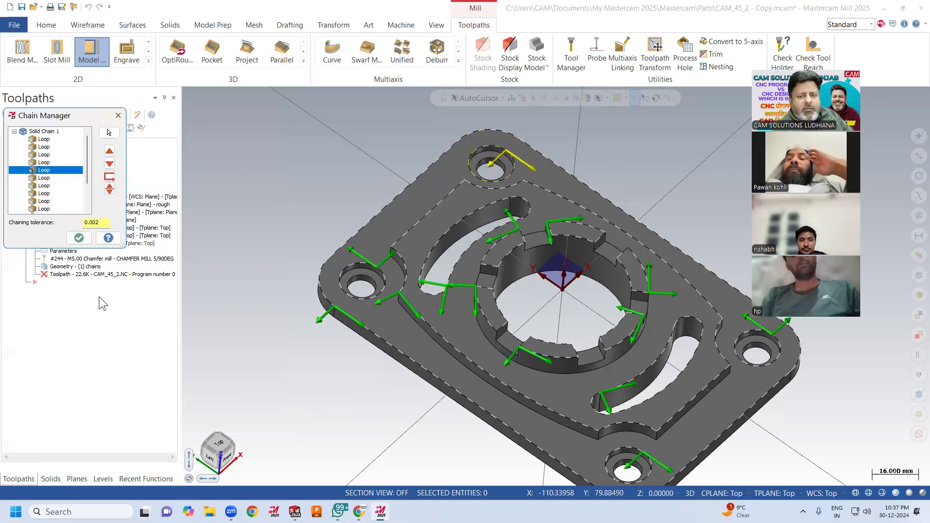
Check the remaining corner-hole loops and reverse the sixth and eighth loops so all corner holes run in the same direction.
left_click(43, 178)
right_click(44, 181)
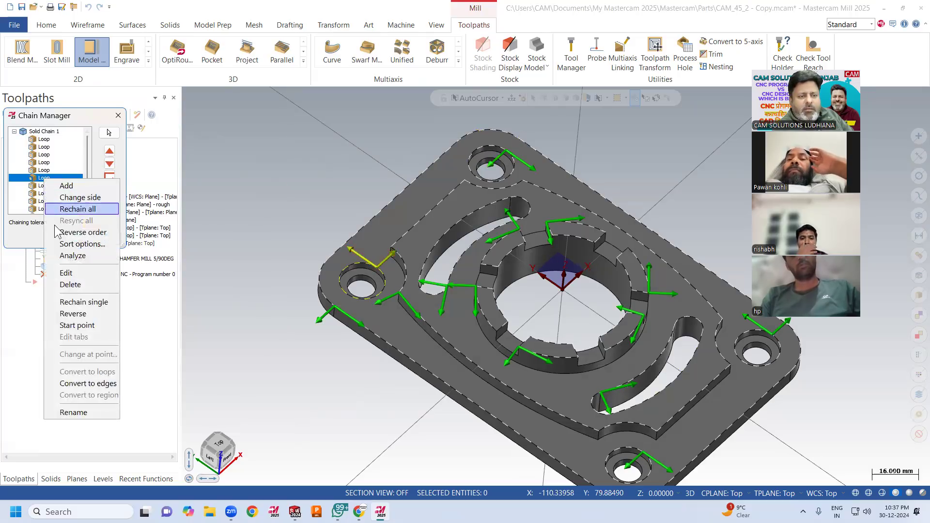
left_click(78, 314)
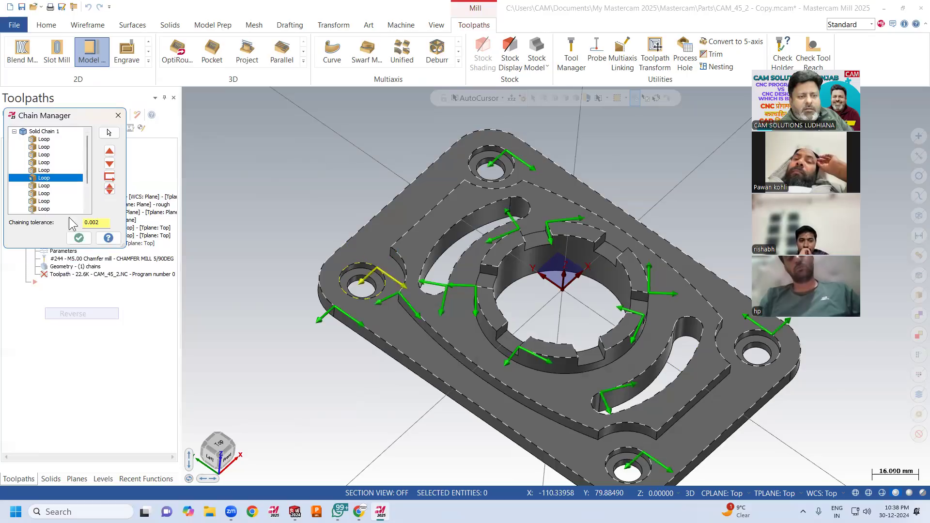
left_click(48, 188)
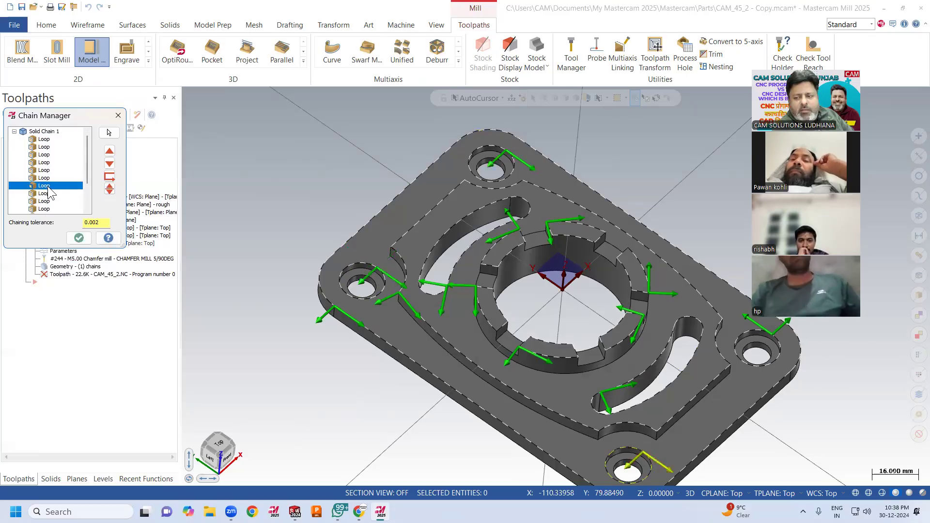
left_click(44, 194)
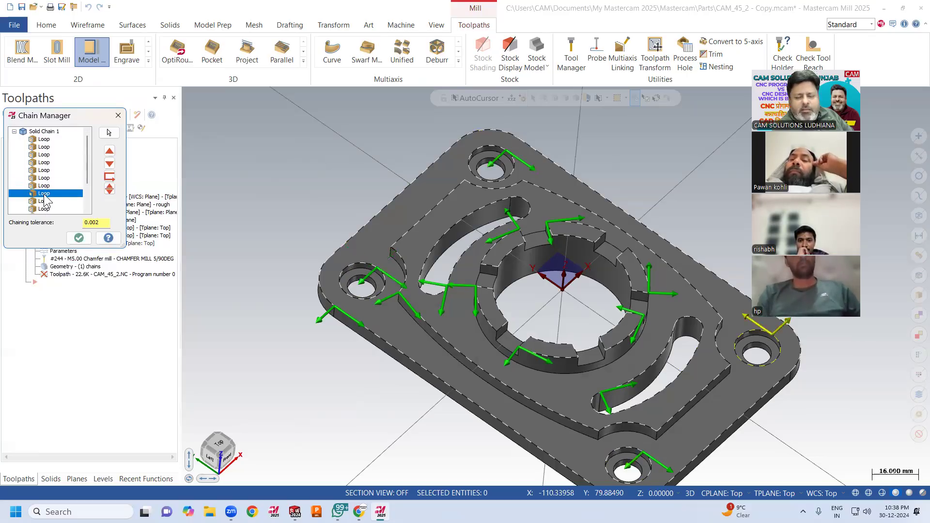
right_click(44, 196)
left_click(85, 327)
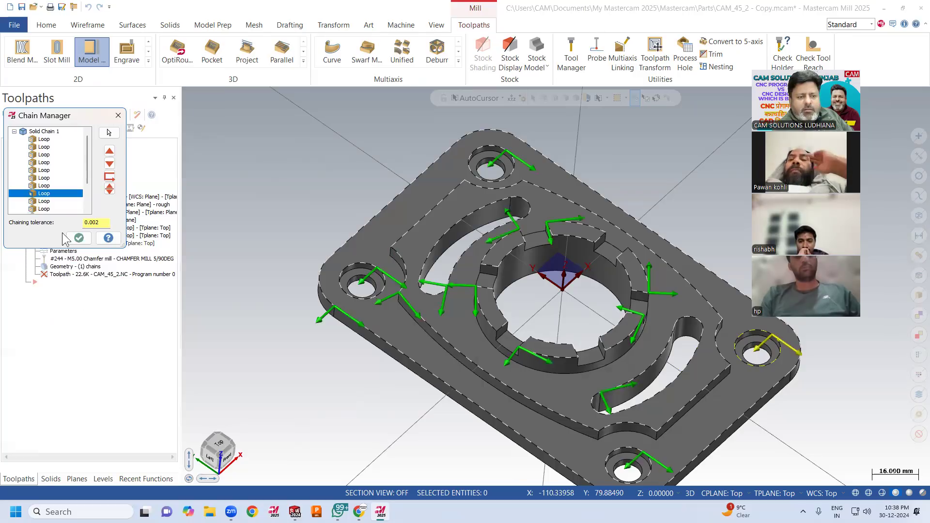
Check the ring-segment loops one by one and reverse the two whose arrows point opposite to the neighbouring segments.
left_click(44, 202)
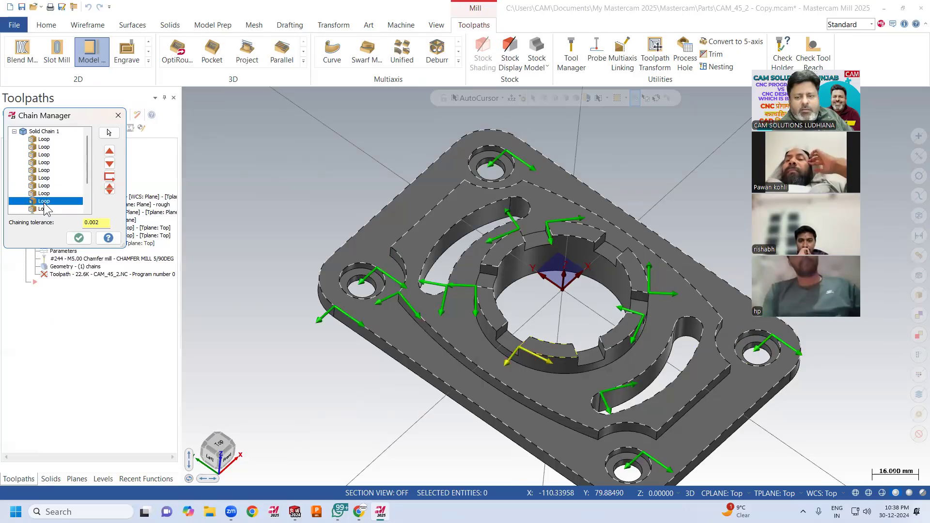
scroll(44, 212, "down", 1)
left_click(47, 188)
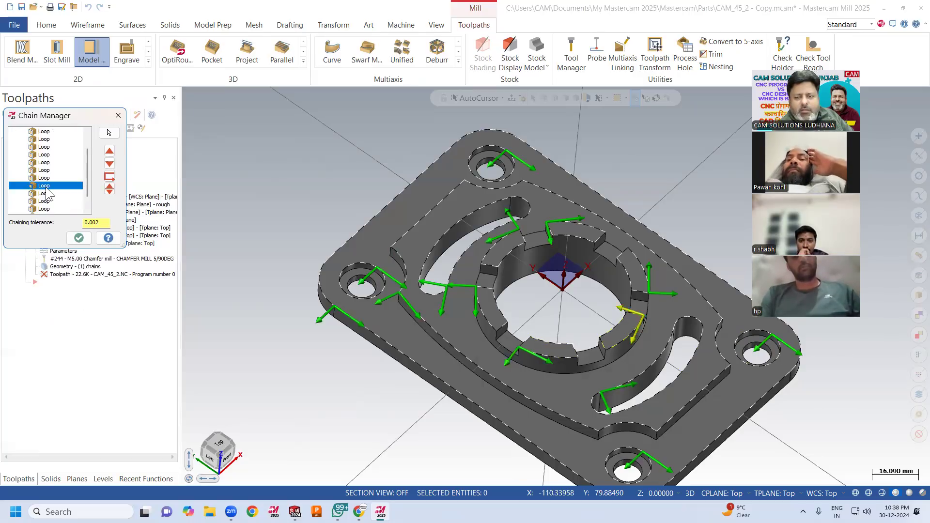
right_click(47, 192)
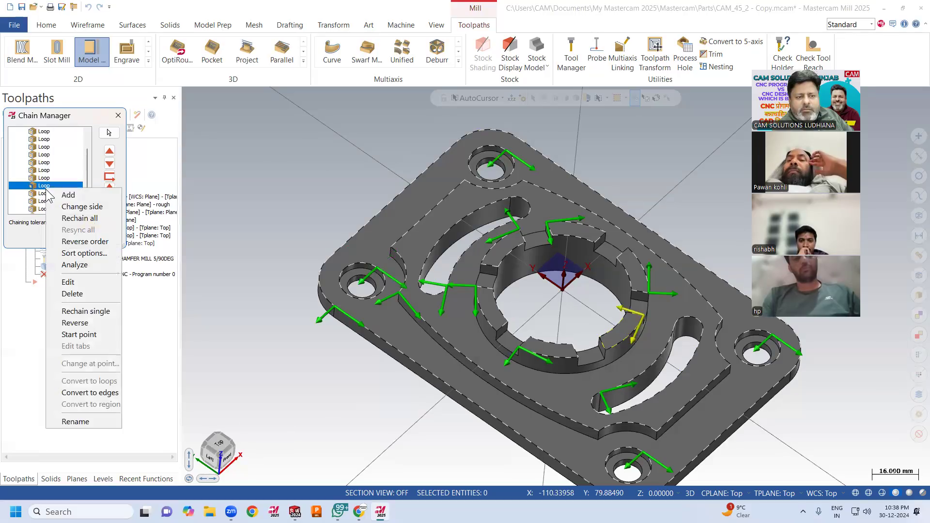
left_click(63, 322)
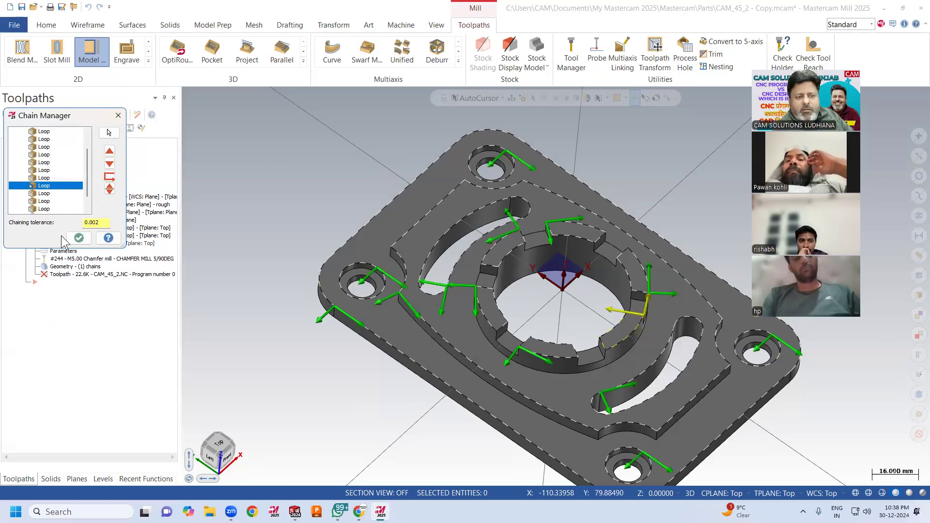
left_click(46, 194)
left_click(46, 201)
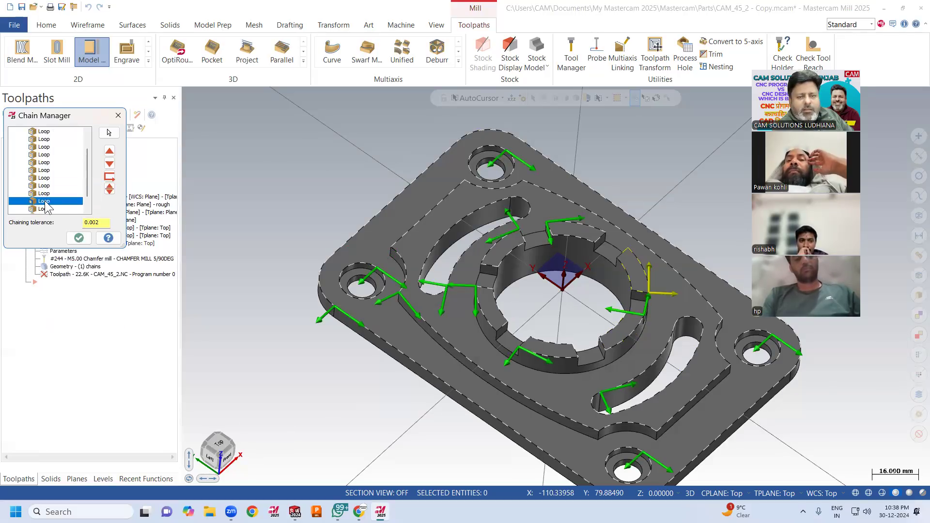
right_click(46, 203)
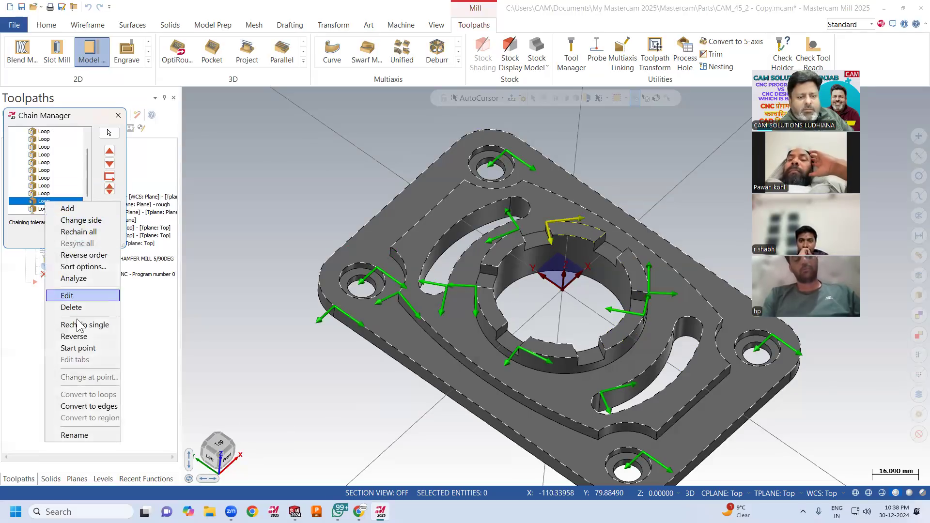
left_click(76, 336)
Check the last two ring-segment loops, accept the chain changes, and regenerate the Model Chamfer toolpath.
scroll(36, 196, "down", 1)
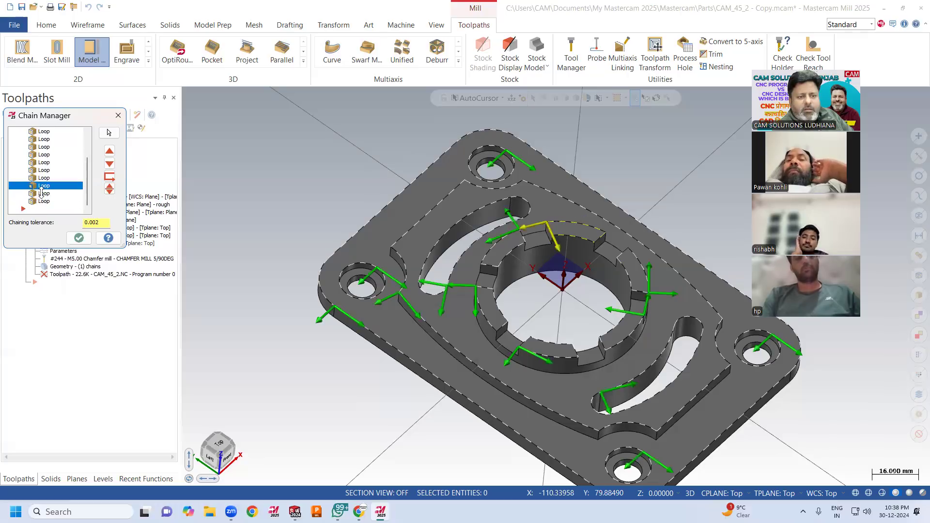
left_click(42, 194)
left_click(43, 202)
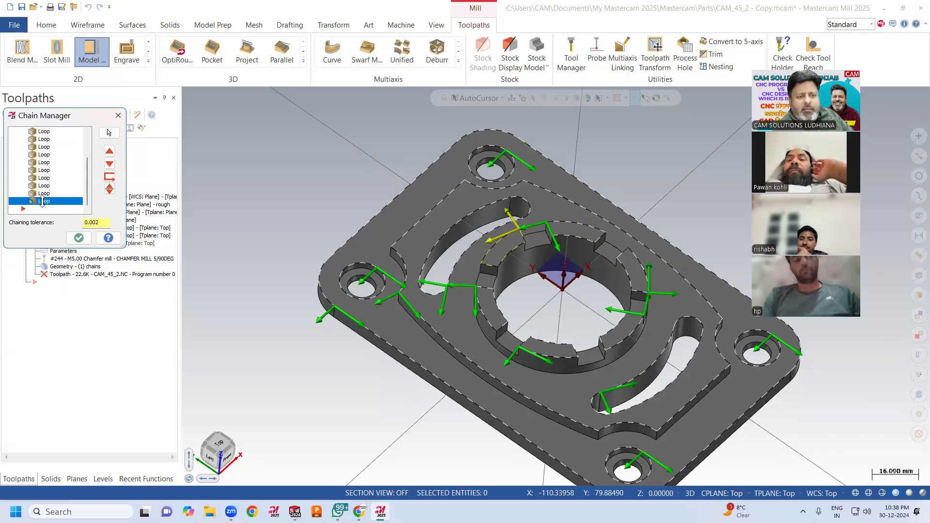
left_click(79, 238)
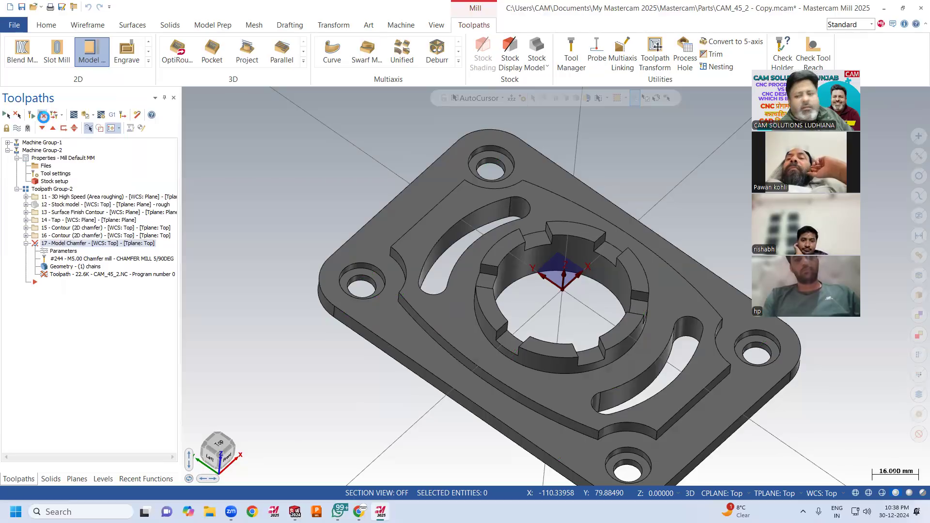
left_click(43, 116)
scroll(318, 192, "down", 2)
middle_click_drag(354, 209, 346, 208)
Turn off Lead In/Out in the Model Chamfer parameters, regenerate the toolpath, and inspect it on the plate.
left_click(67, 252)
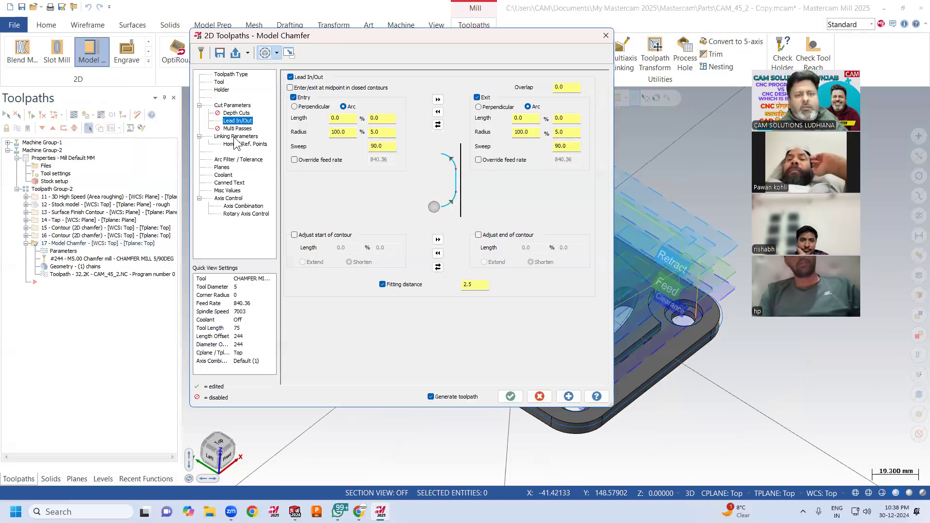
left_click(291, 77)
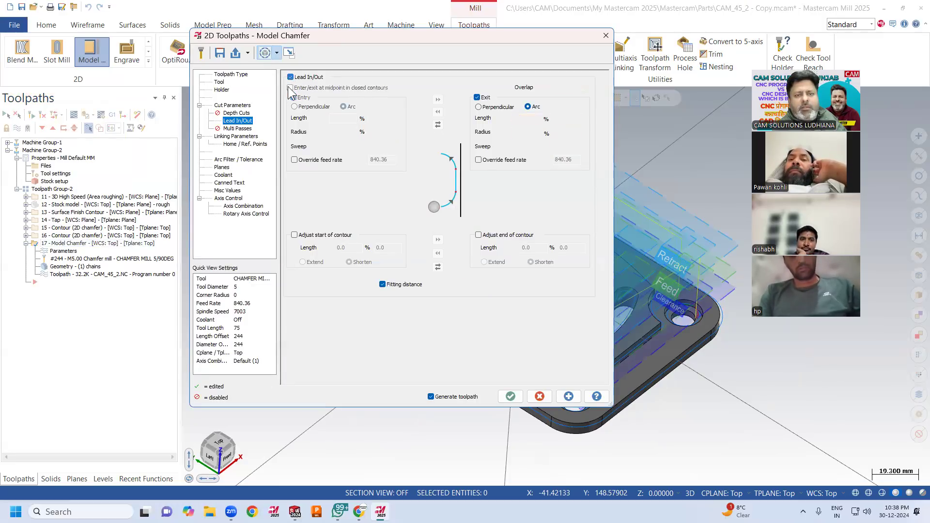
left_click(510, 396)
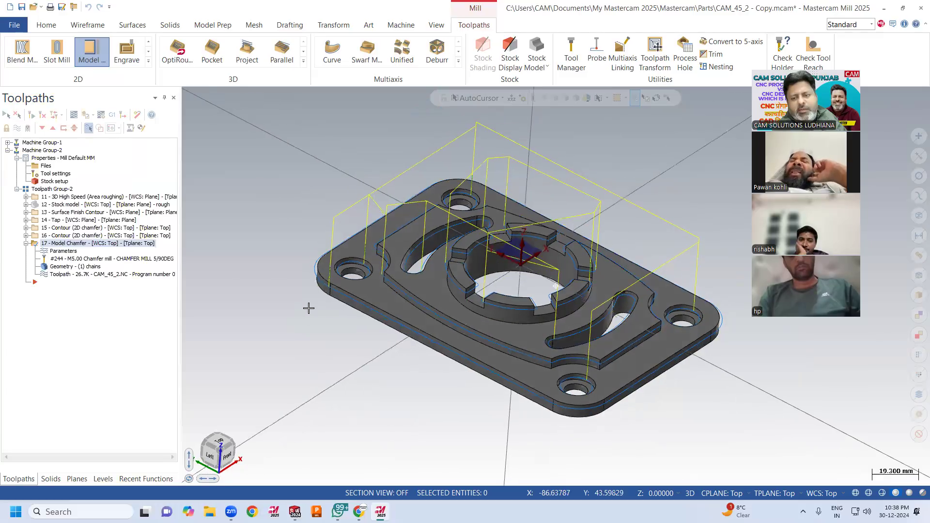
scroll(226, 306, "down", 2)
scroll(563, 223, "up", 1)
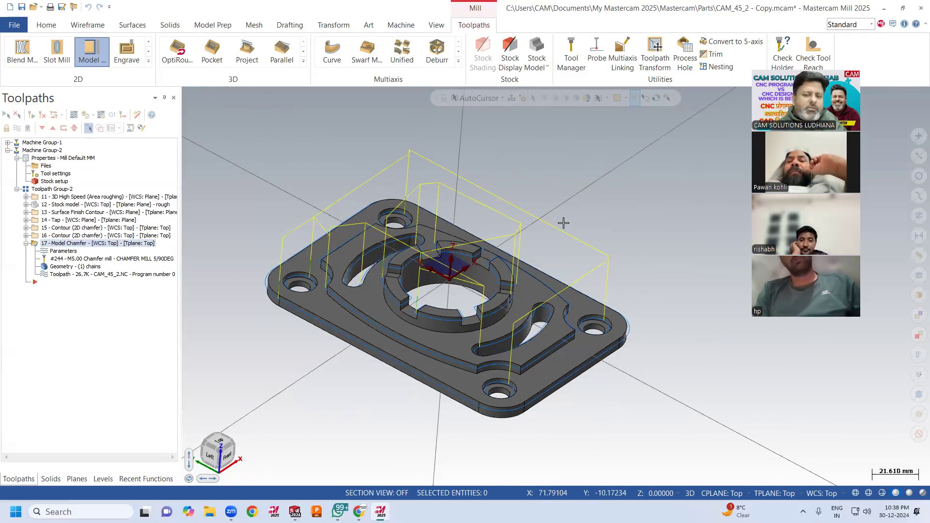
scroll(492, 250, "up", 3)
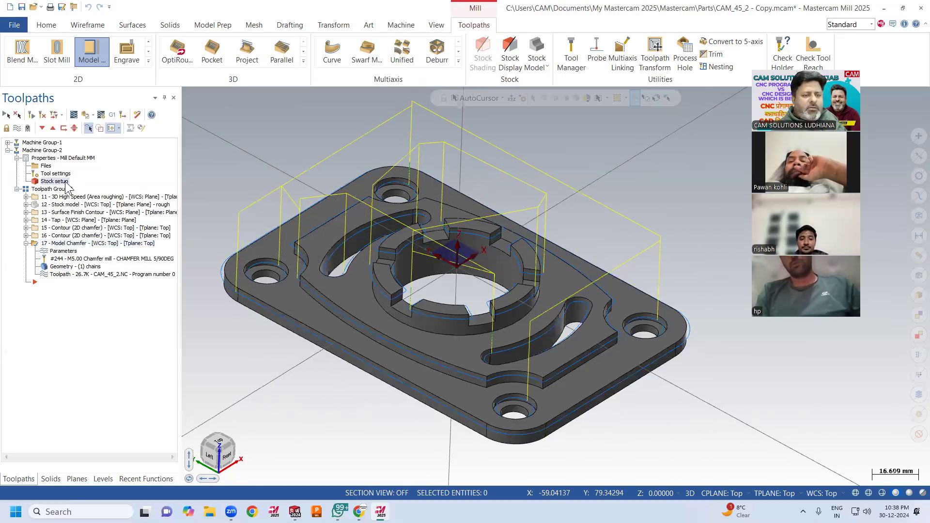
Clear the existing stock selections in the stock setup, choose the plate solid as the stock, and accept the setup.
left_click(54, 181)
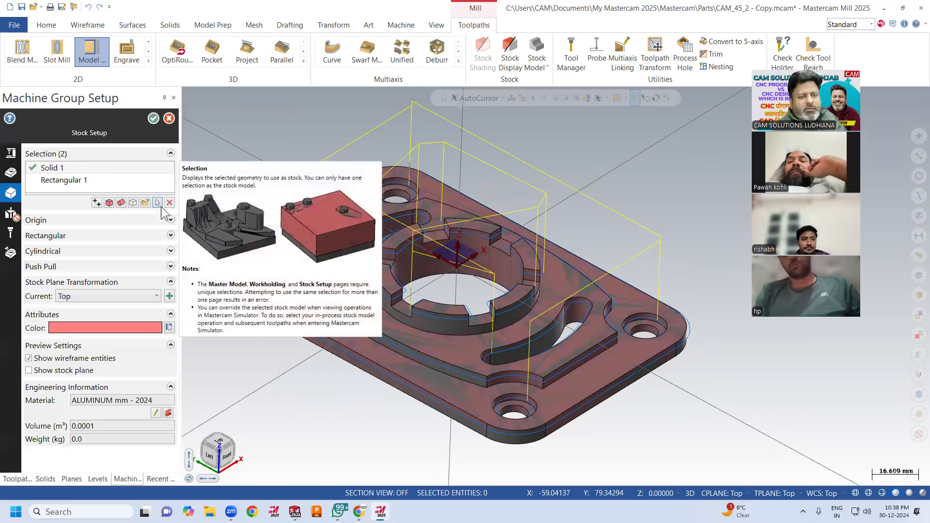
left_click(170, 203)
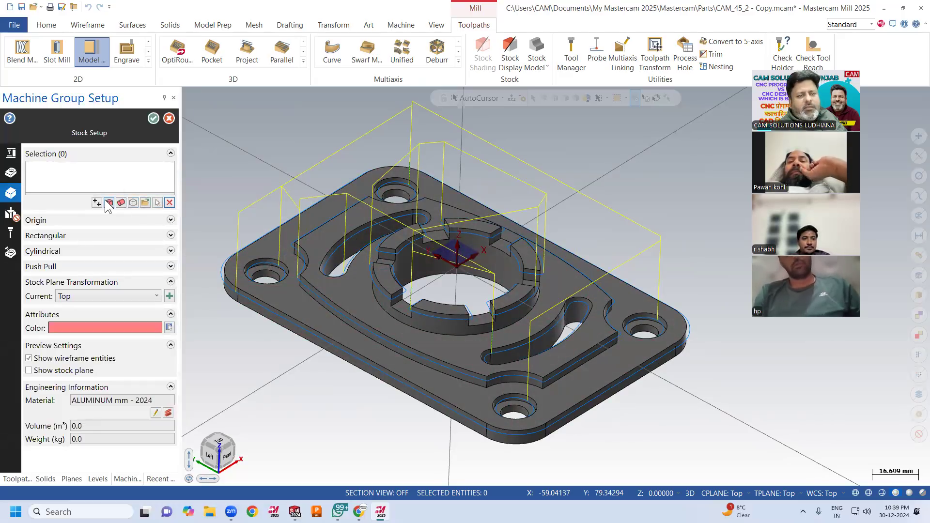
left_click(158, 204)
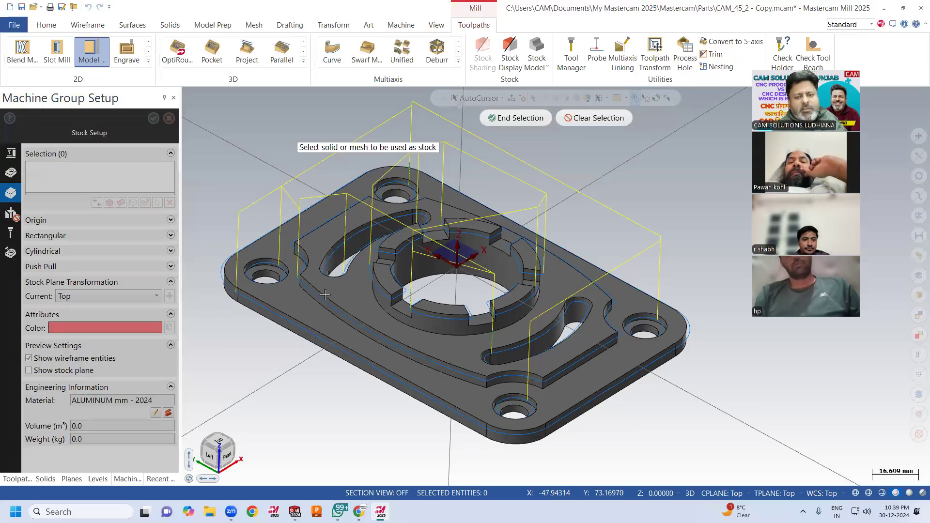
left_click(335, 290)
left_click(515, 118)
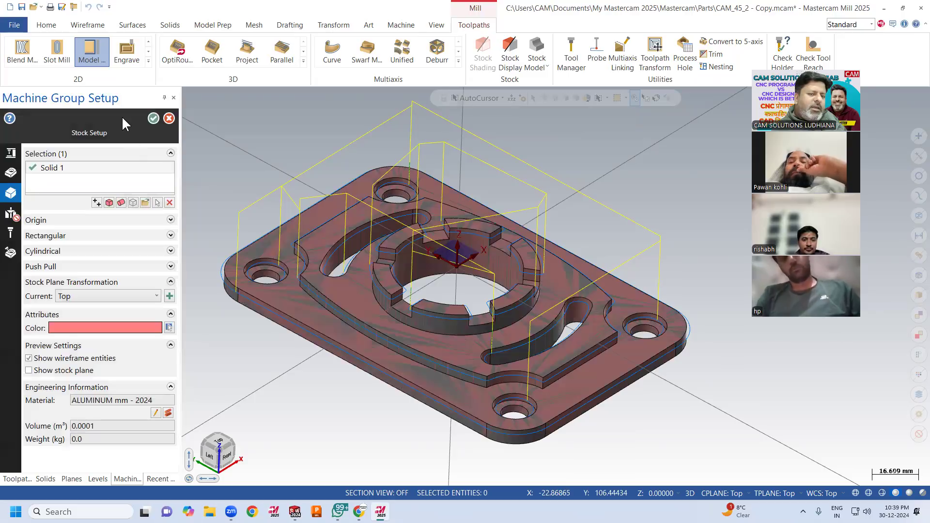
left_click(153, 119)
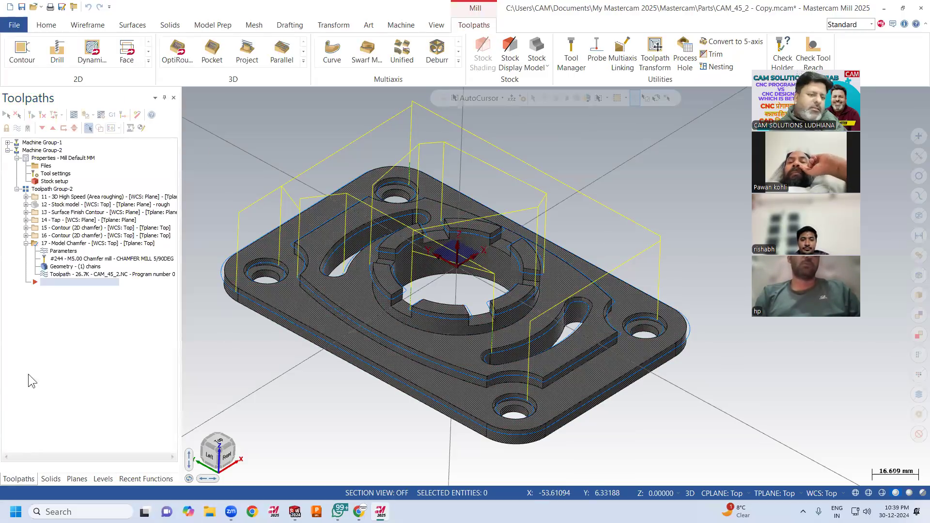
Backplot the Model Chamfer toolpath to check the tool motion around the ring, and close the playback.
left_click(103, 275)
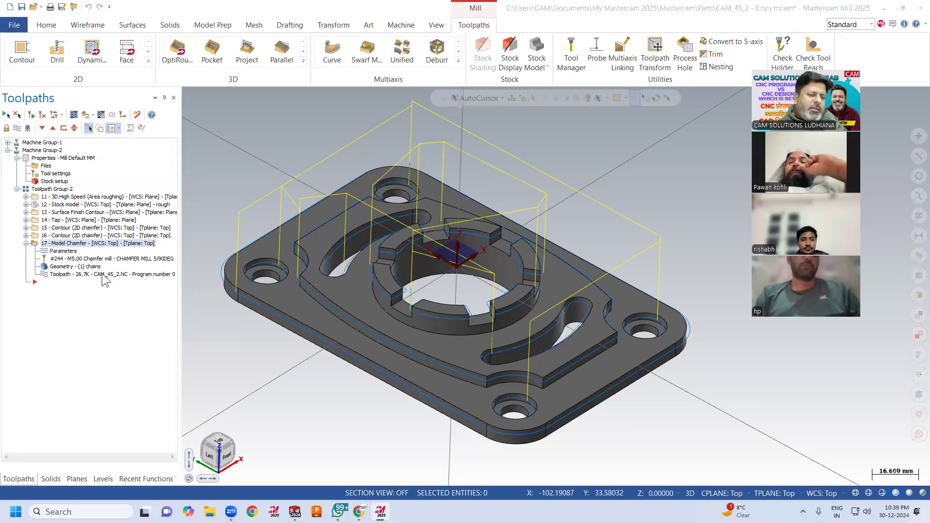
left_click(187, 93)
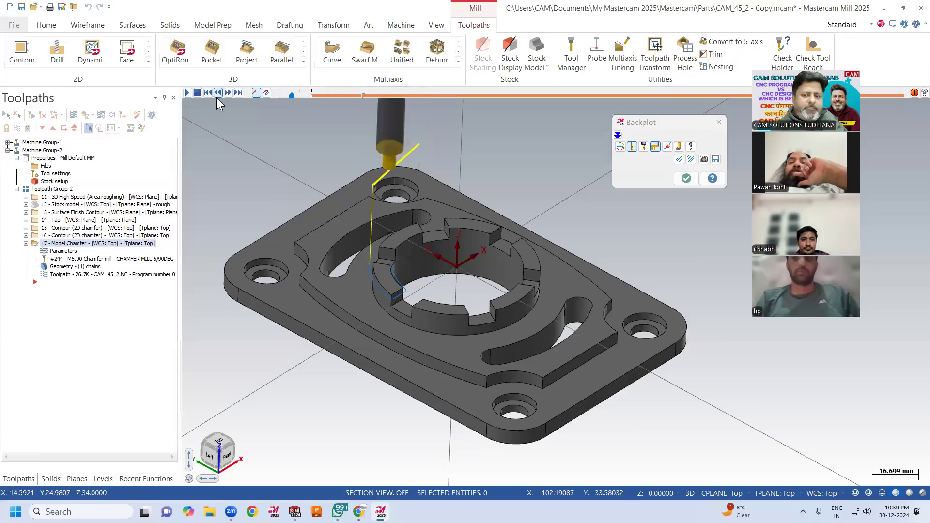
left_click(686, 178)
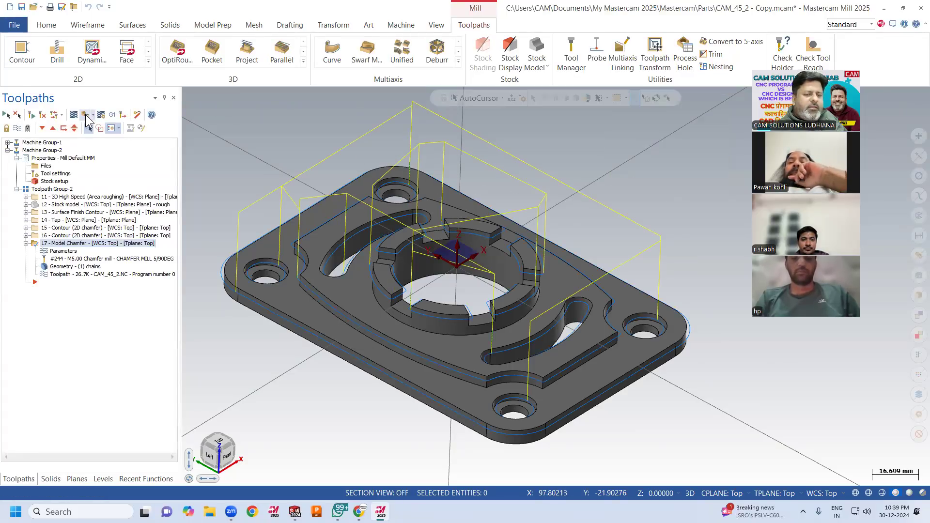
Verify the Model Chamfer toolpath on the plate's solid stock, inspect the cut around the slot and corner hole, and close the simulator.
left_click(86, 115)
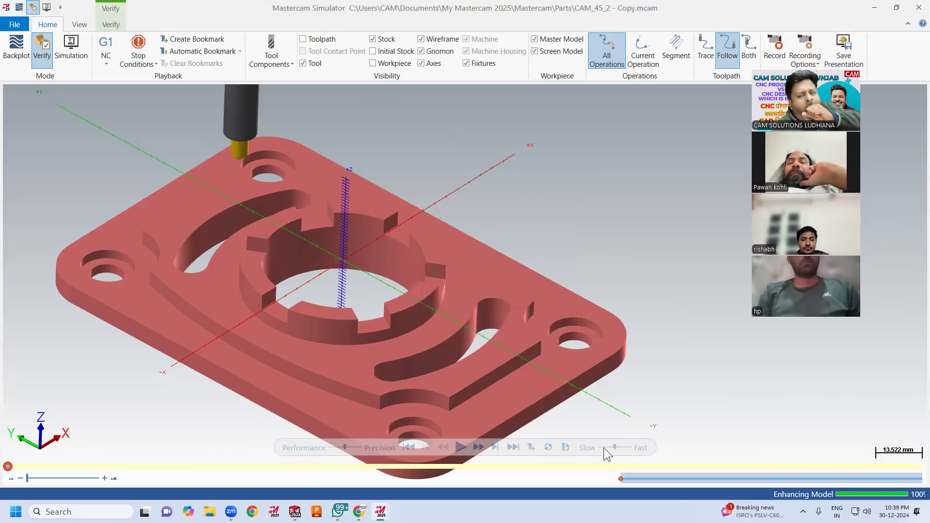
left_click(461, 449)
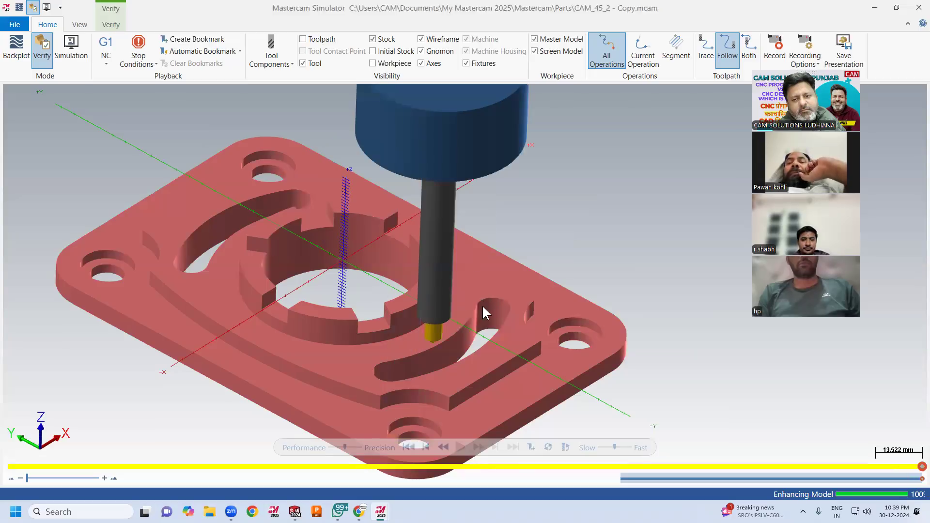
scroll(481, 305, "down", 3)
scroll(439, 407, "up", 5)
middle_click_drag(447, 360, 494, 324)
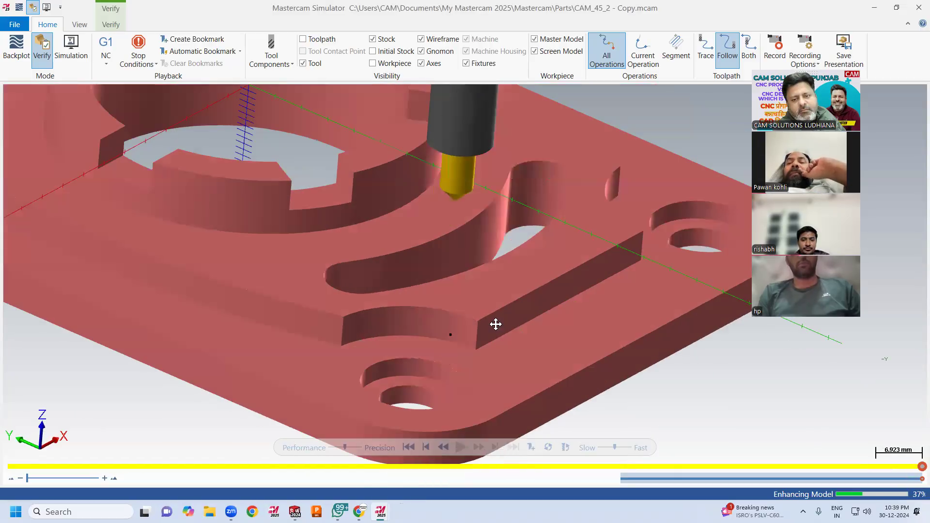
left_click(917, 9)
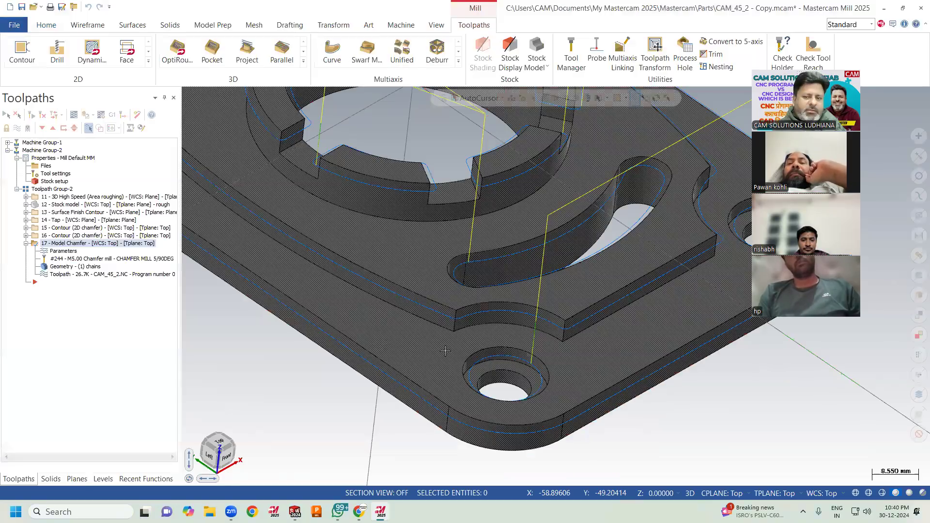
Set the chamfer width to 0.5 in the Model Chamfer cut parameters and regenerate the toolpath.
left_click(65, 253)
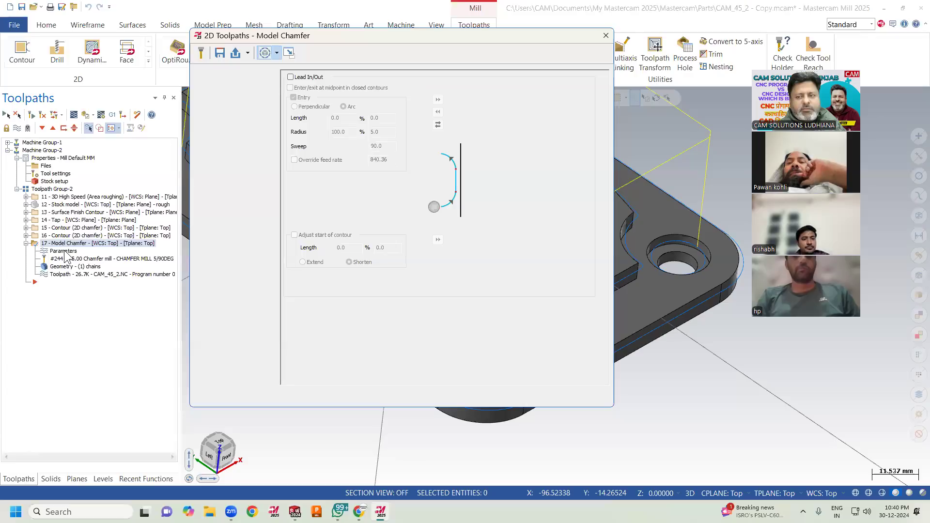
left_click(226, 107)
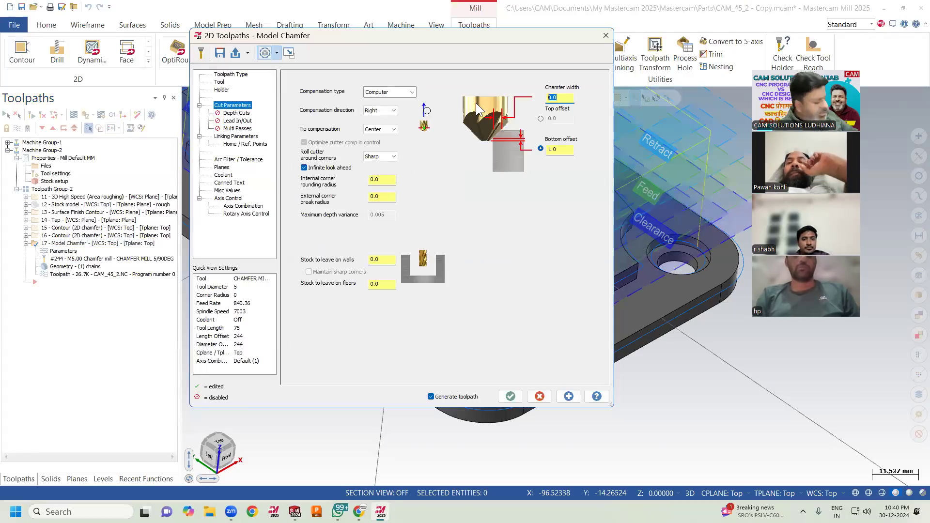
type("0.5")
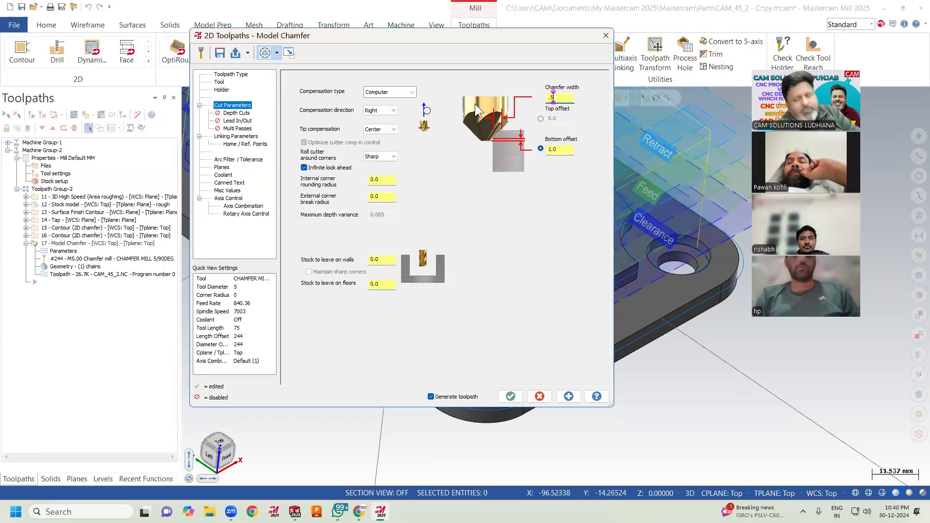
left_click(510, 396)
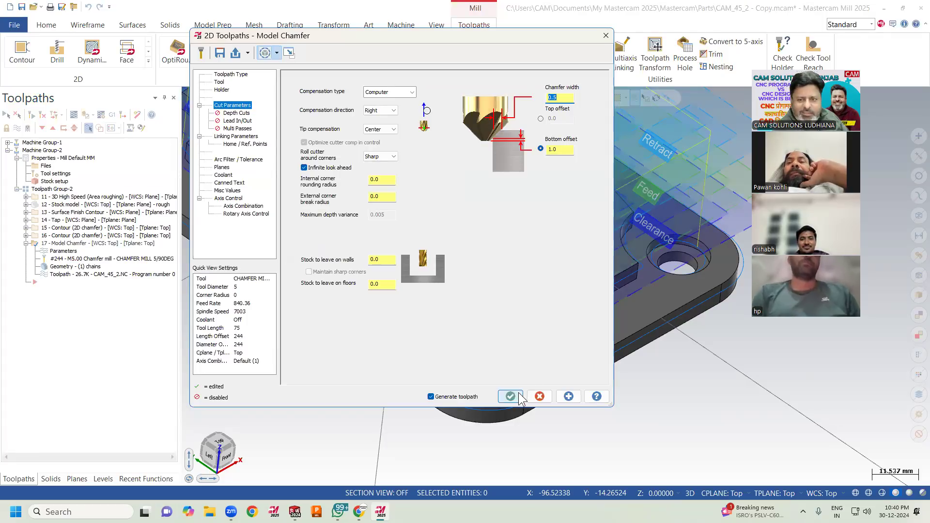
scroll(415, 437, "down", 5)
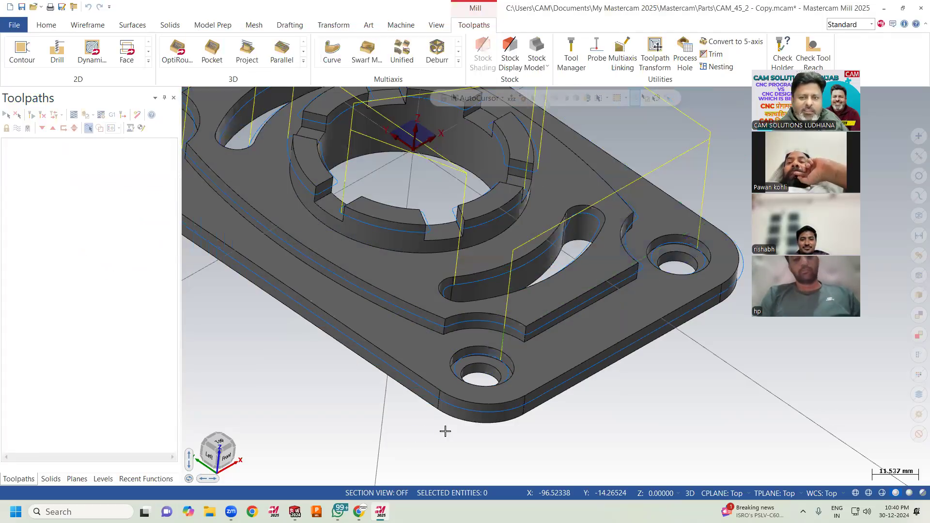
scroll(450, 280, "up", 2)
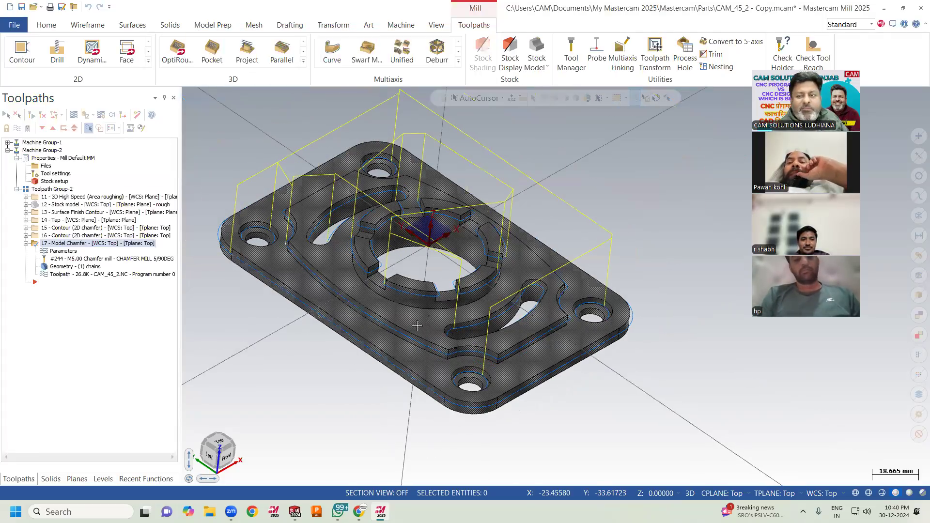
scroll(443, 241, "down", 1)
scroll(443, 241, "up", 1)
middle_click_drag(555, 220, 561, 218)
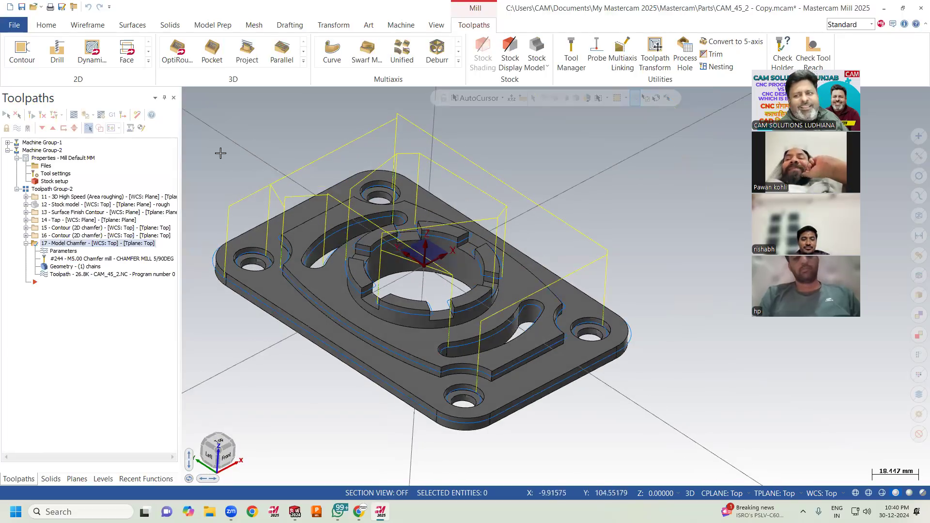
Simulate material removal for the regenerated Model Chamfer toolpath, inspect the chamfered edges across the plate, and close the simulator.
left_click(85, 114)
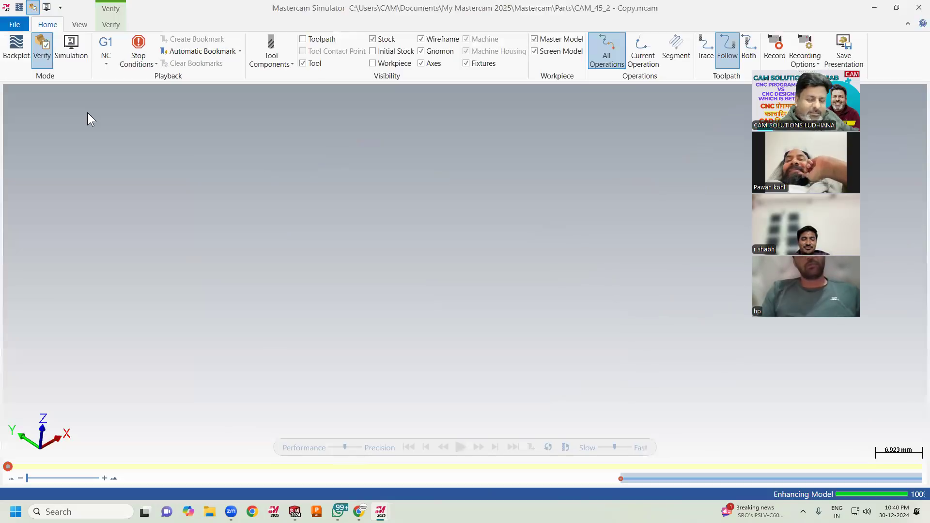
left_click(460, 447)
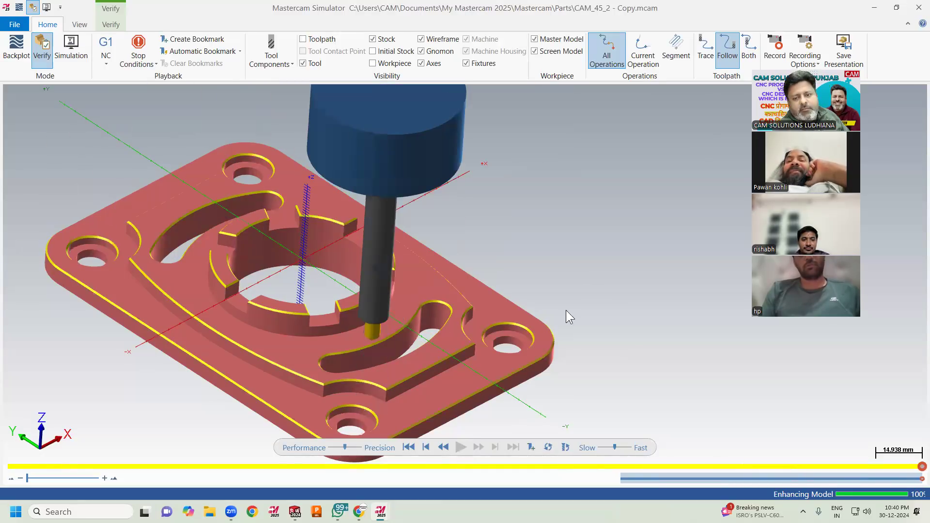
scroll(576, 259, "down", 1)
scroll(519, 266, "up", 1)
middle_click_drag(518, 266, 540, 257)
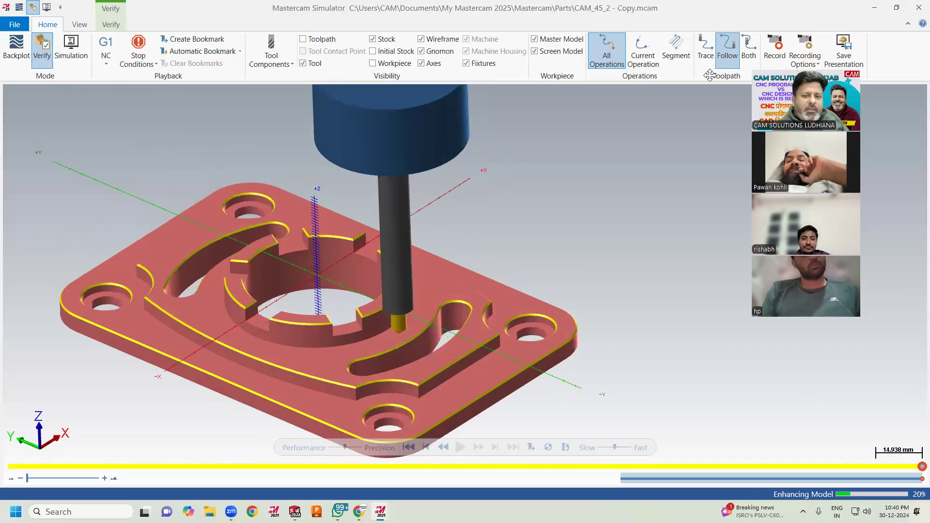
left_click(919, 7)
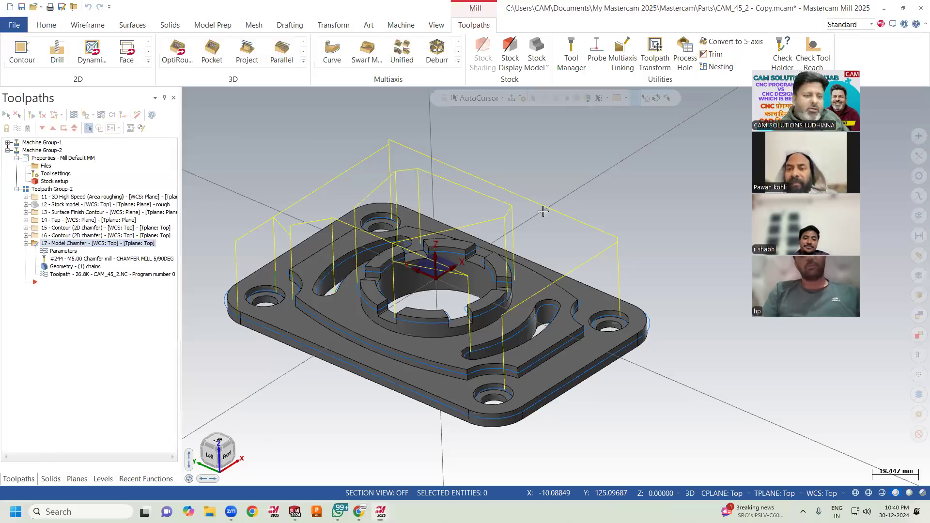
Hide the Model Chamfer toolpath display and start a 3D Deburr 3-axis toolpath.
left_click(17, 128)
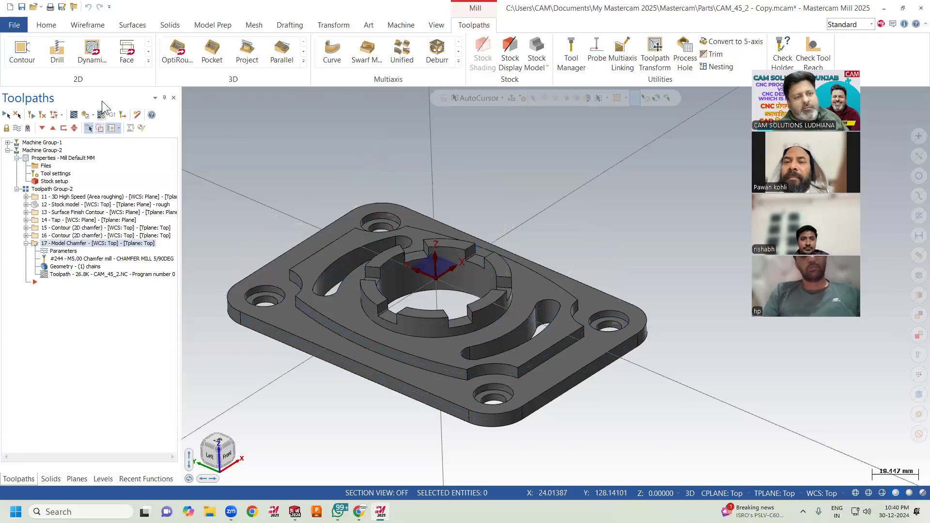
left_click(150, 62)
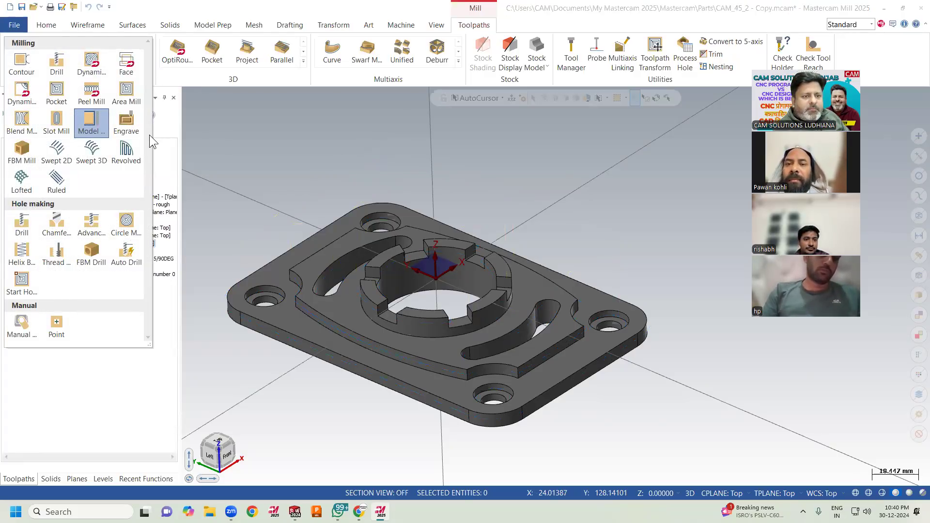
left_click(305, 62)
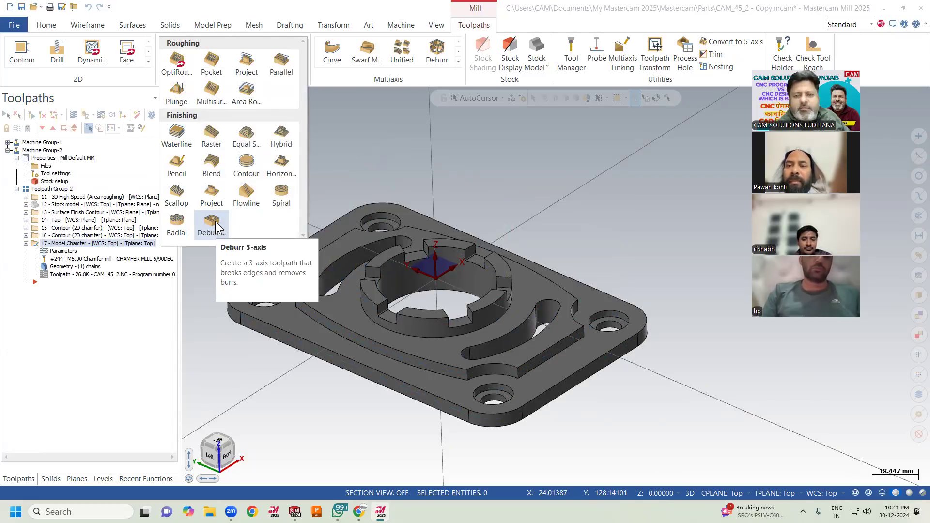
left_click(211, 224)
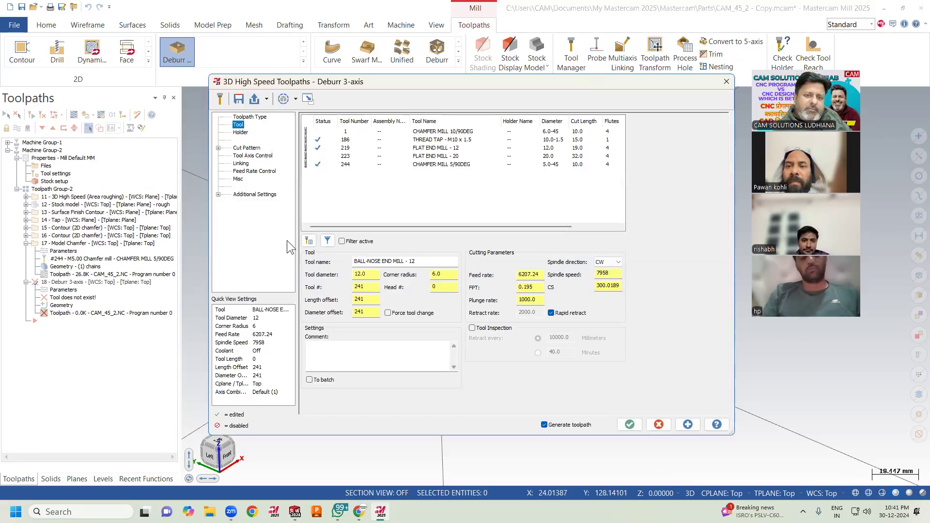
right_click(310, 183)
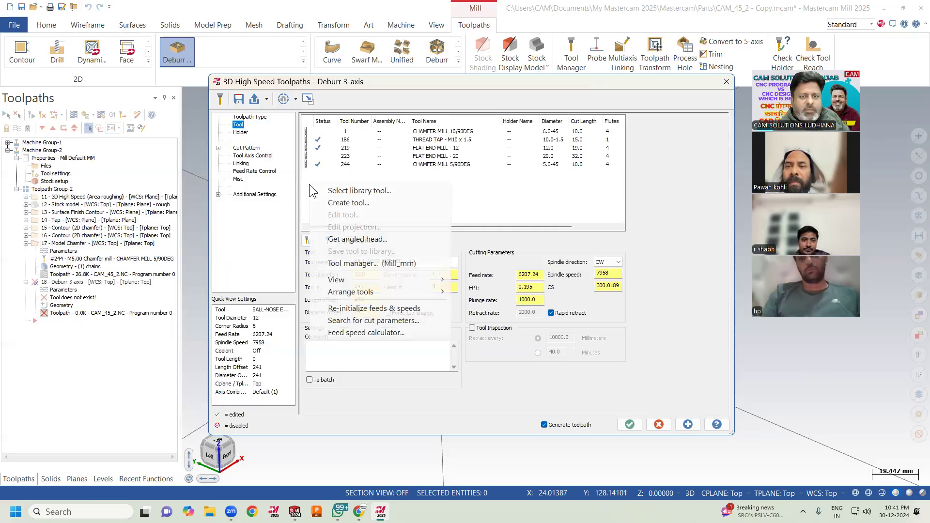
left_click(338, 202)
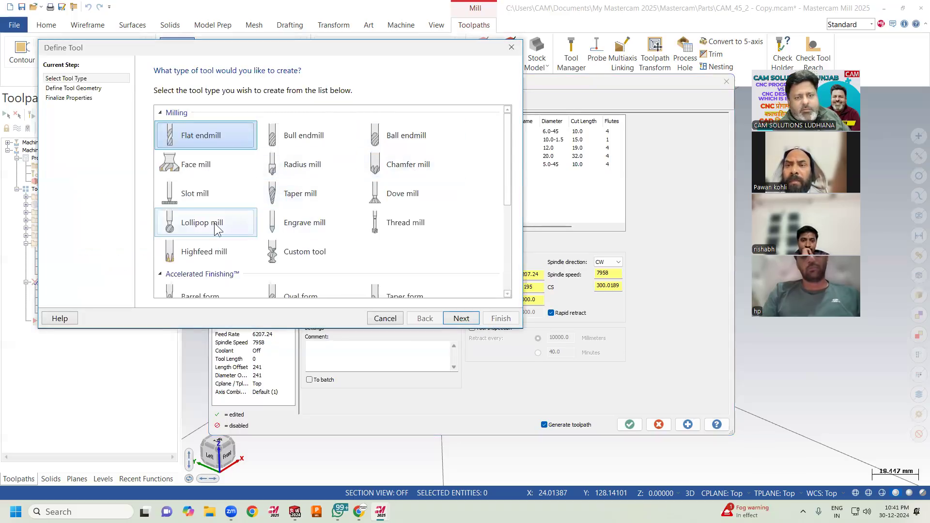
left_click(385, 318)
Try the CHAMFER MILL 5/90DEG as the deburring tool and check the tool library for ball-nose end mills.
left_click(382, 171)
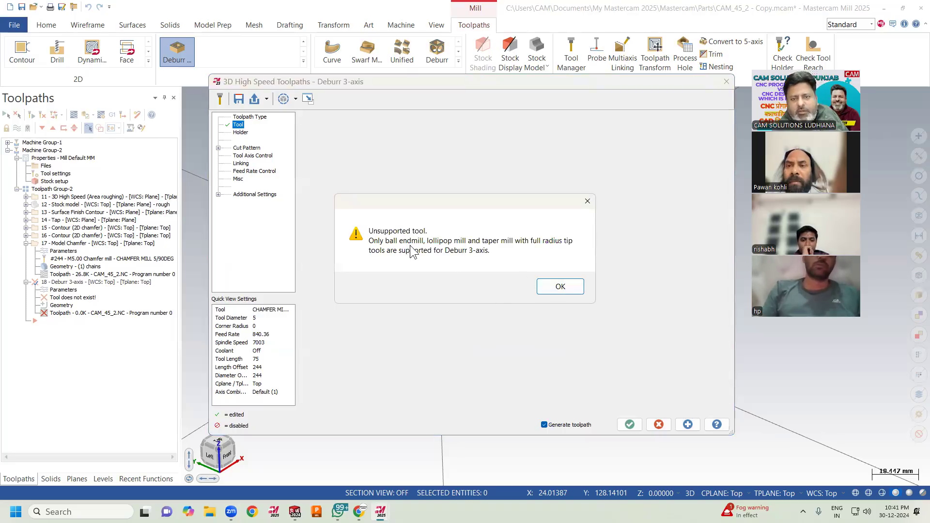
left_click(562, 286)
left_click(239, 125)
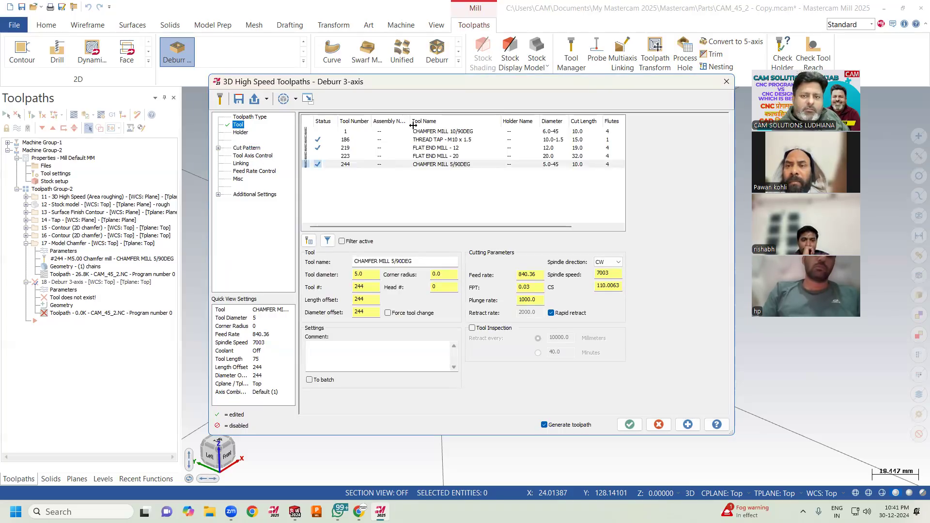
left_click(311, 241)
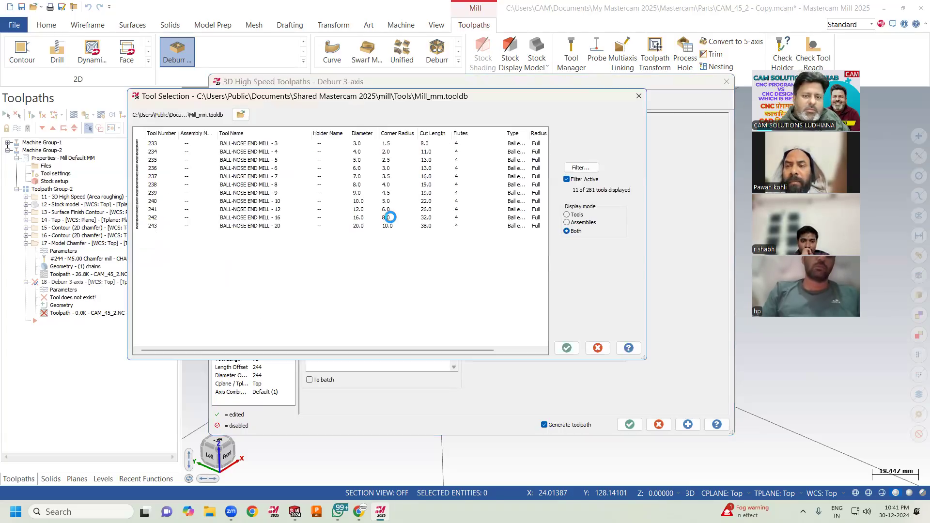
left_click(597, 346)
Create a lollipop mill with a 25 mm cutting diameter and the default geometry as the Deburr 3-axis tool.
right_click(348, 207)
left_click(369, 225)
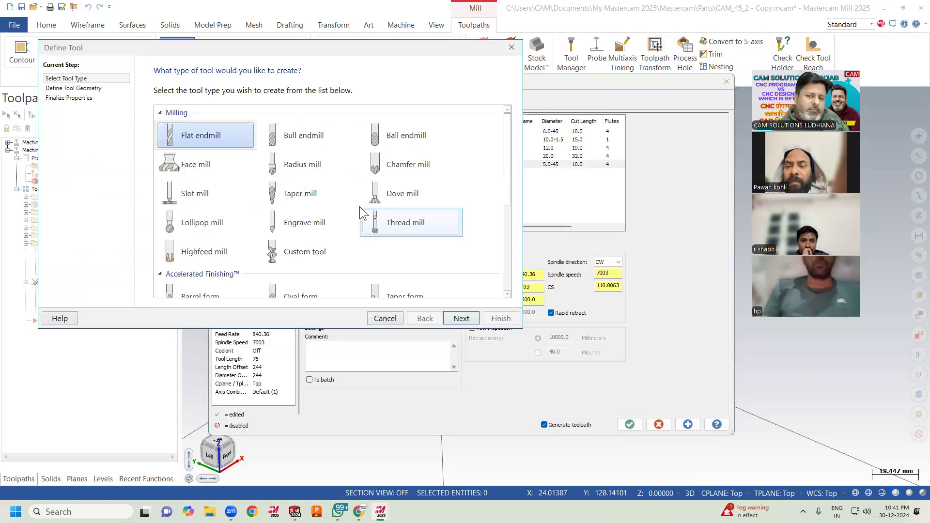
left_click(194, 224)
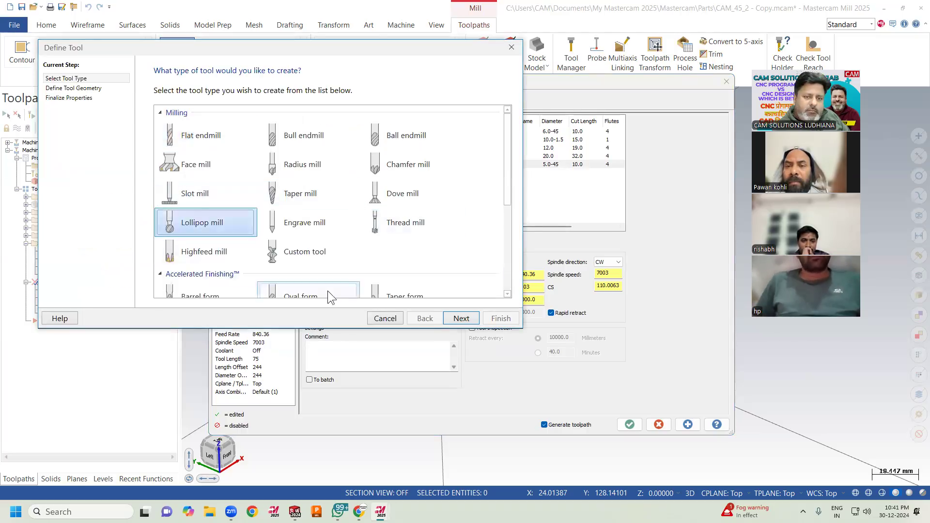
left_click(458, 318)
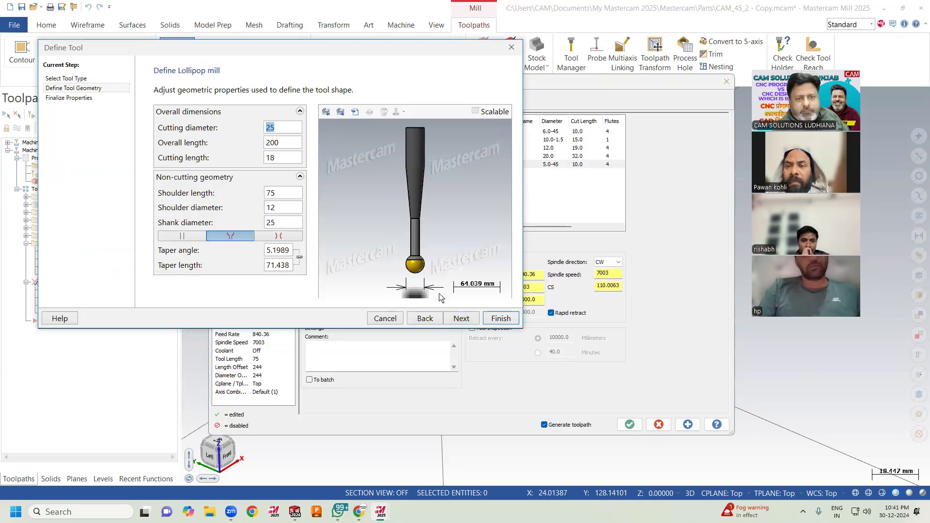
left_click(460, 318)
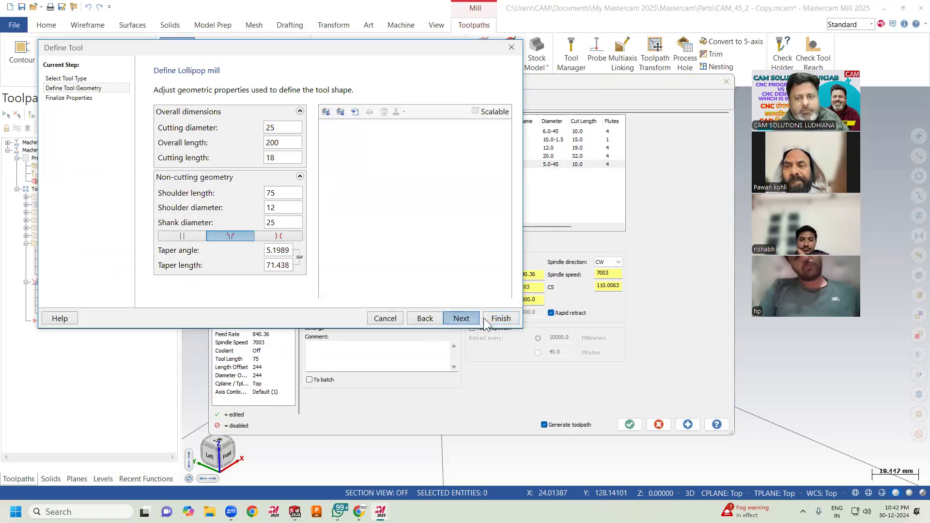
left_click(500, 319)
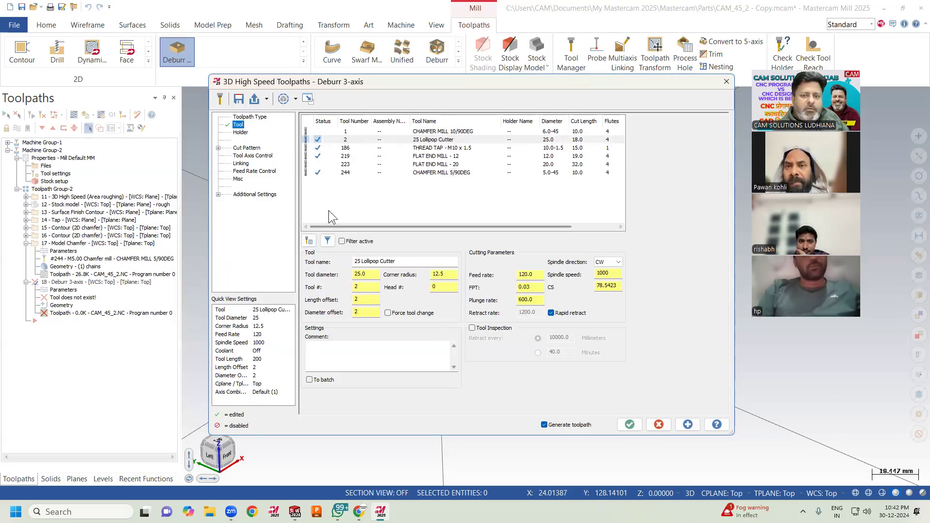
double_click(363, 273)
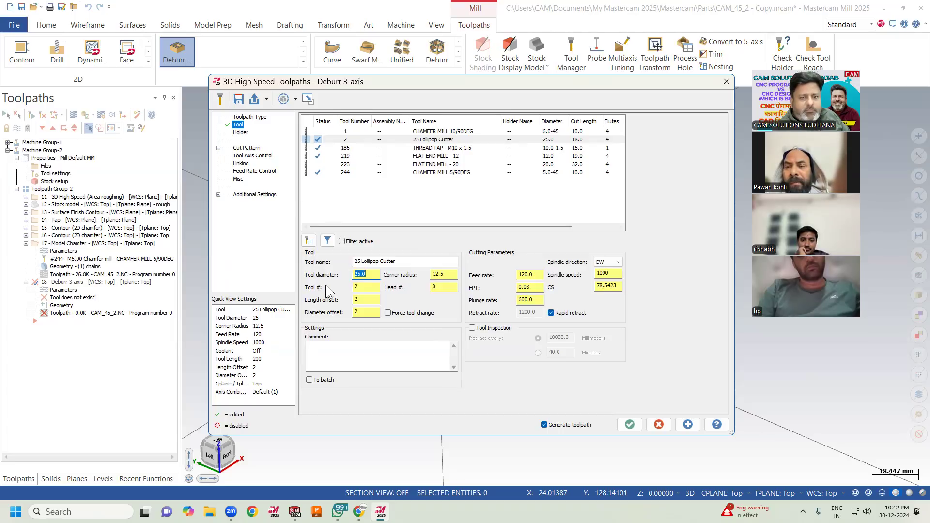
Select the entire plate solid as the machining geometry in the Deburr 3-axis cut pattern.
left_click(248, 148)
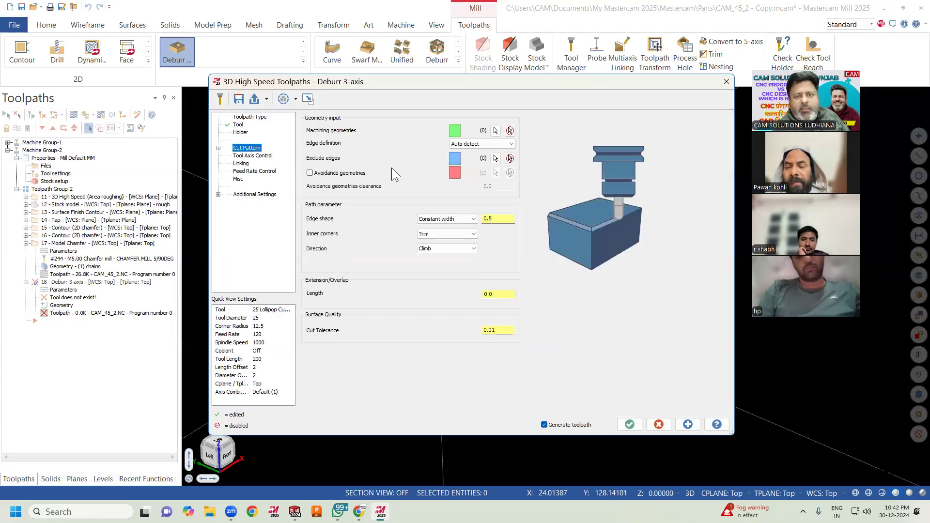
left_click(495, 131)
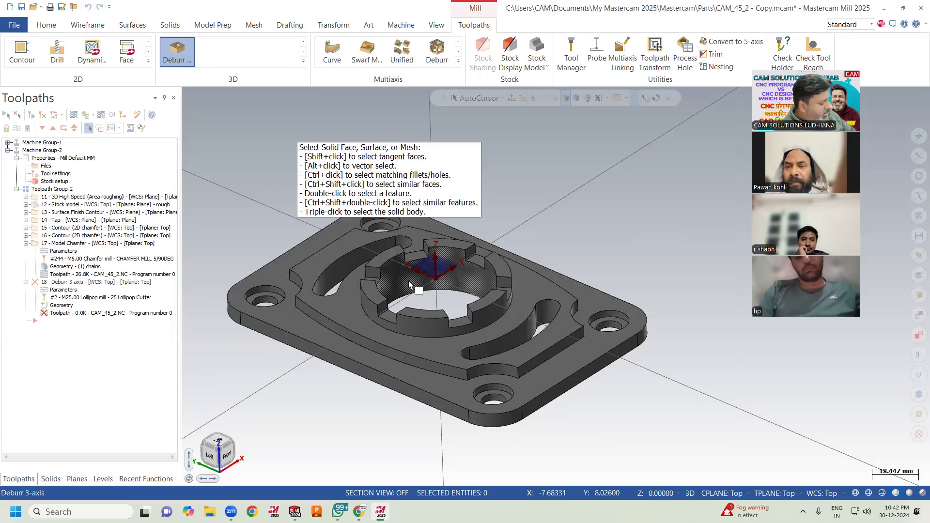
triple_click(410, 283)
left_click_drag(329, 179, 227, 125)
key("Return")
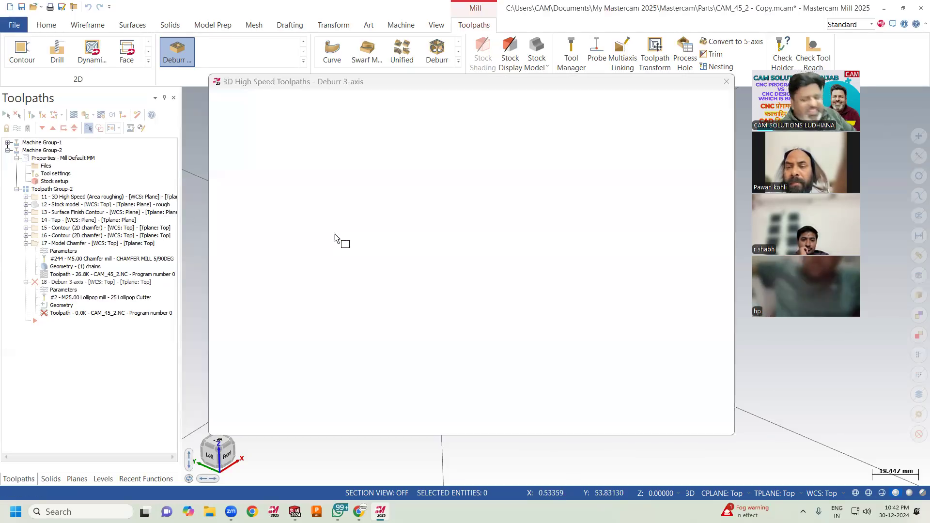
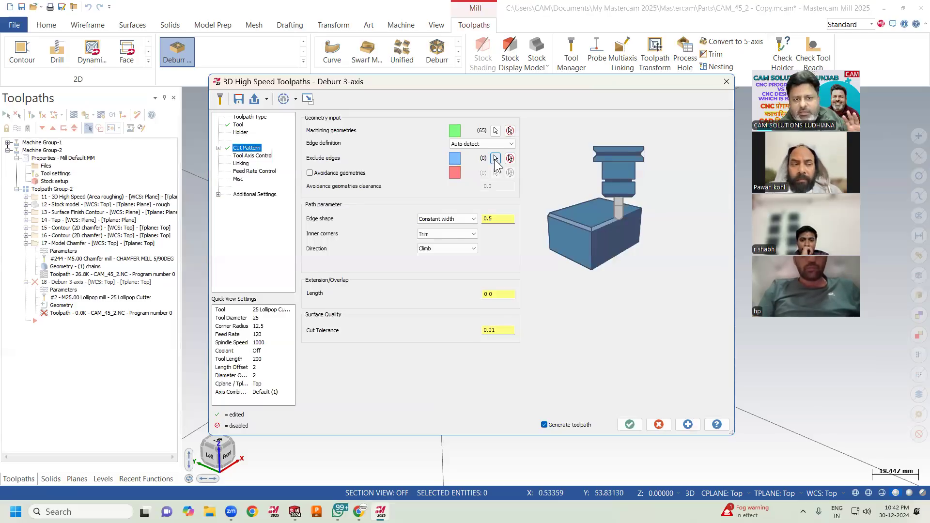
Start picking the excluded edges for the Deburr 3-axis toolpath and select the inner edge loops of the four corner holes.
left_click(495, 158)
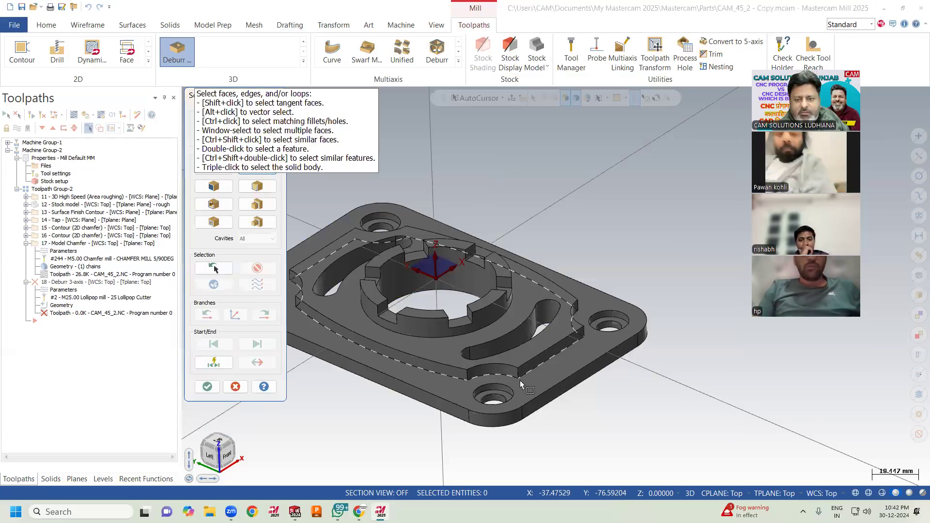
left_click(518, 378)
left_click(504, 396)
left_click(610, 323)
left_click(384, 219)
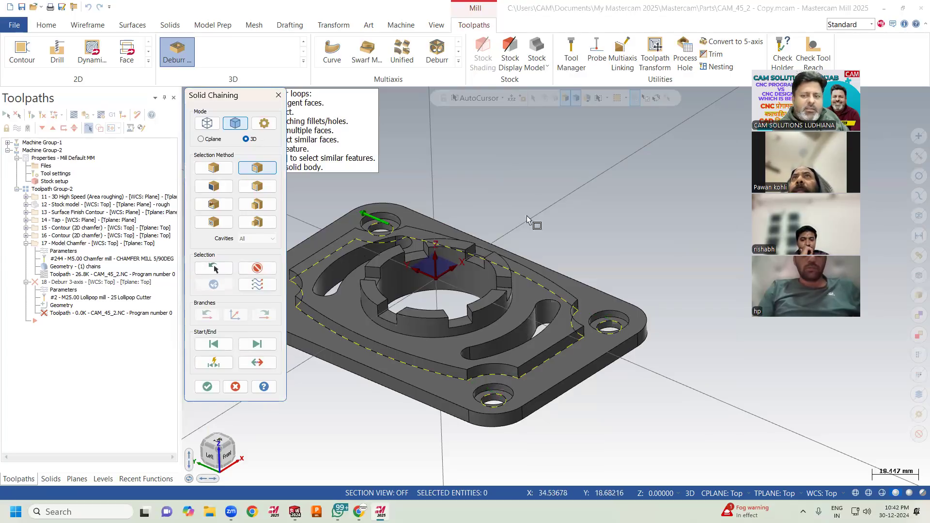
middle_click_drag(500, 208, 351, 291)
left_click(305, 288)
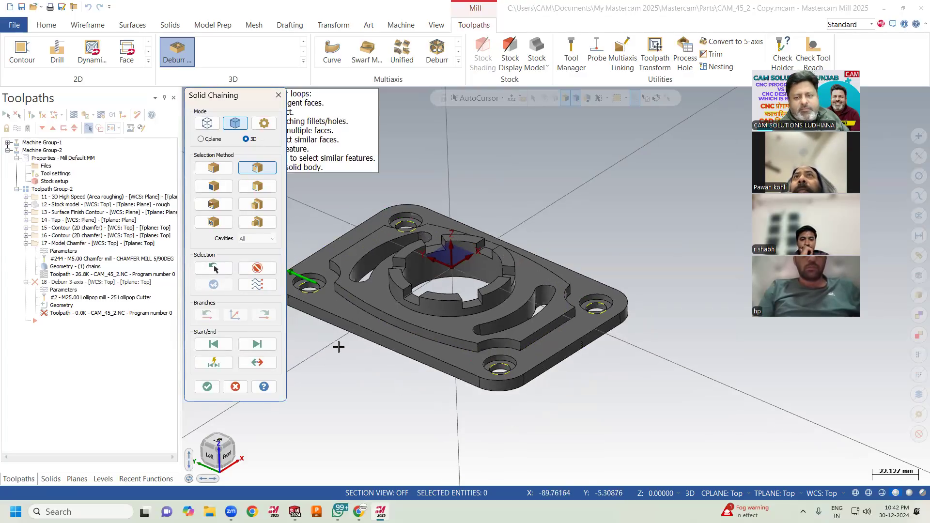
Add the edge loops of the six notches around the central ring to the excluded edges and accept the selection.
left_click(479, 310)
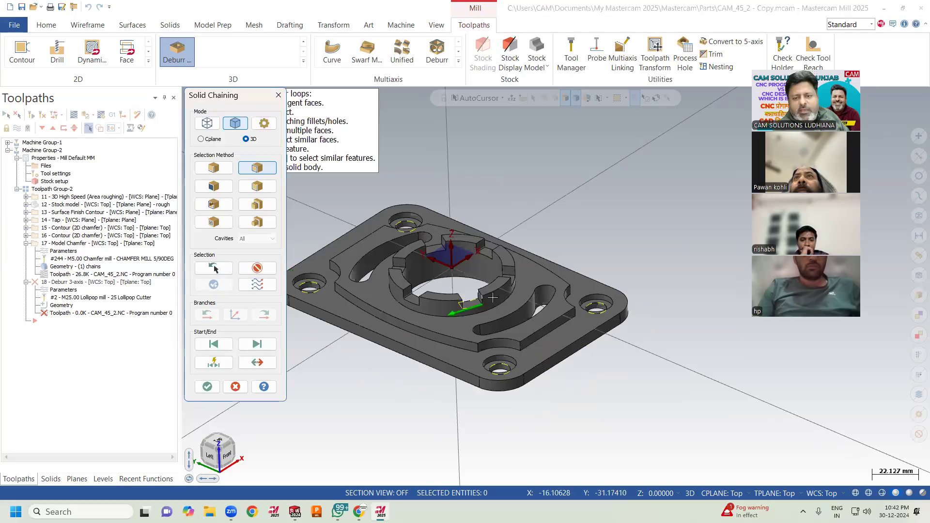
left_click(515, 282)
left_click(443, 251)
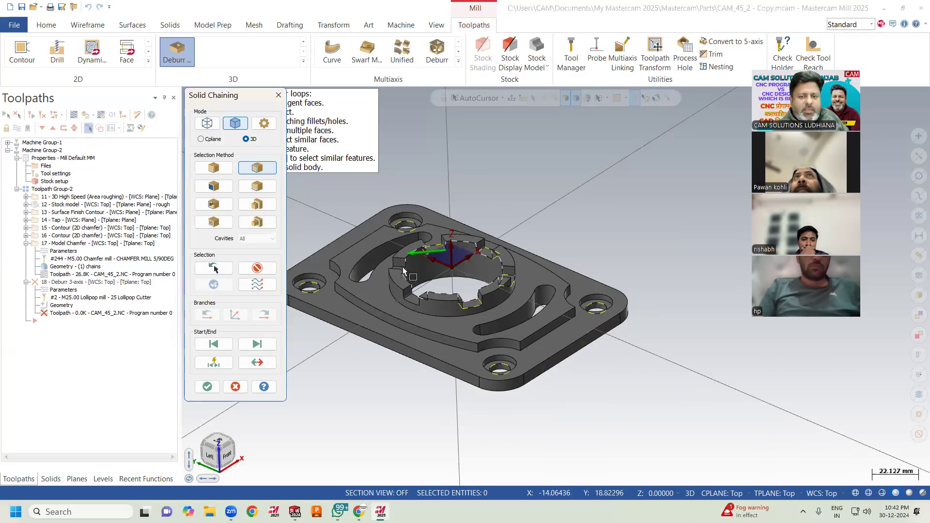
left_click(407, 297)
middle_click_drag(411, 284, 401, 315)
left_click(414, 264)
middle_click_drag(425, 251, 400, 305)
left_click(207, 387)
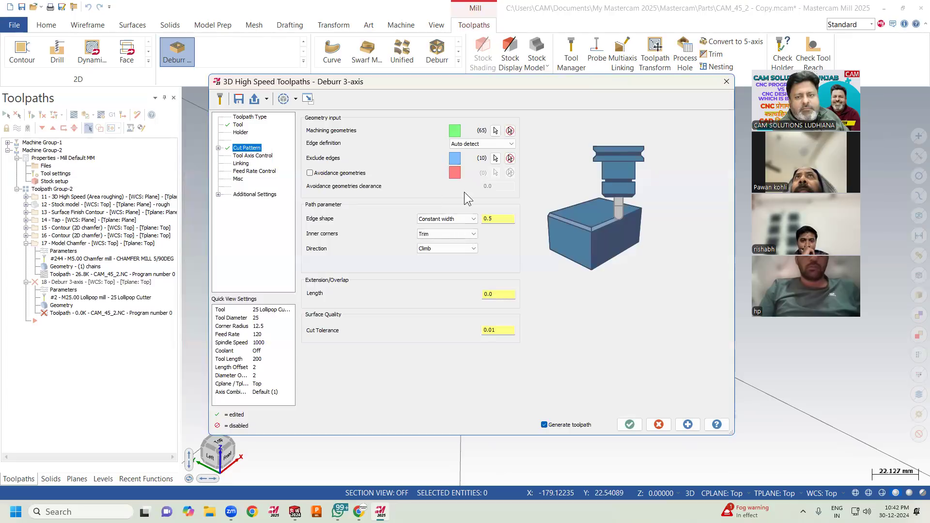
Review the cut pattern, tool axis, feed rate and linking settings and try to generate the toolpath with the lollipop mill.
left_click(507, 219)
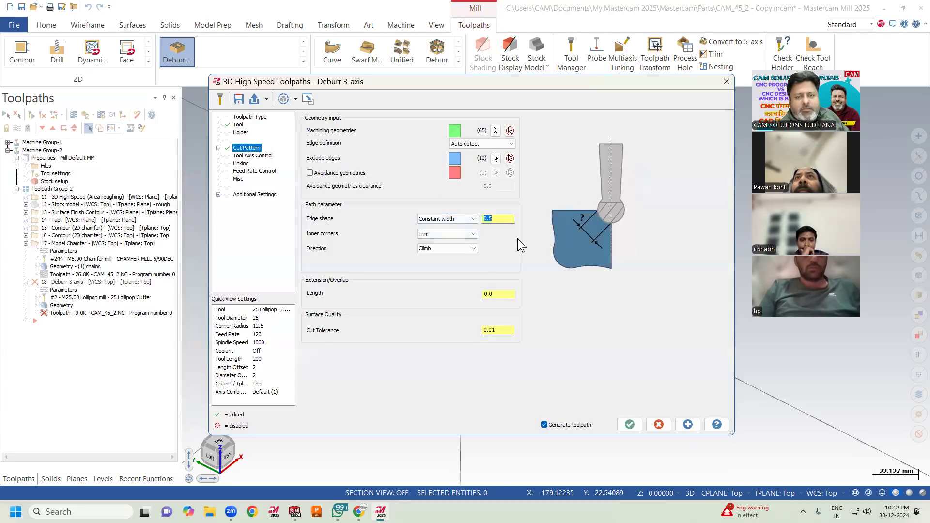
left_click(510, 293)
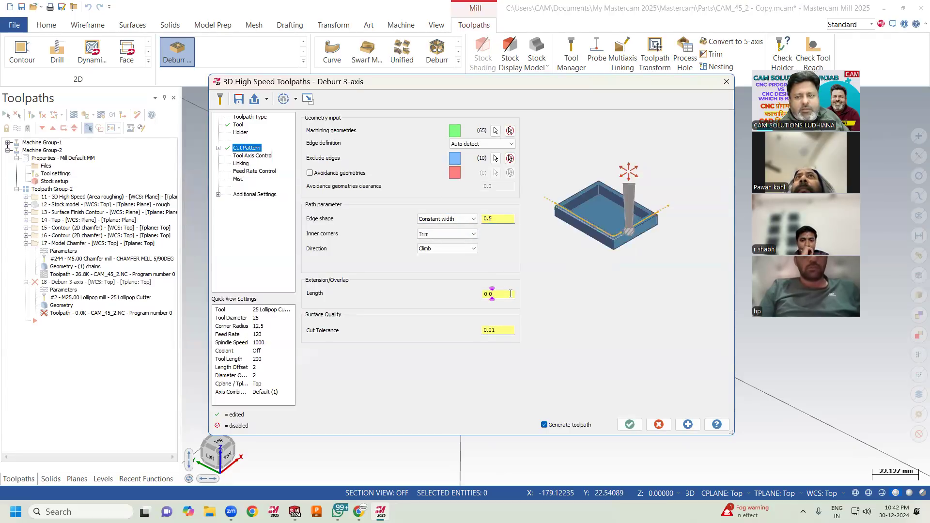
left_click(256, 156)
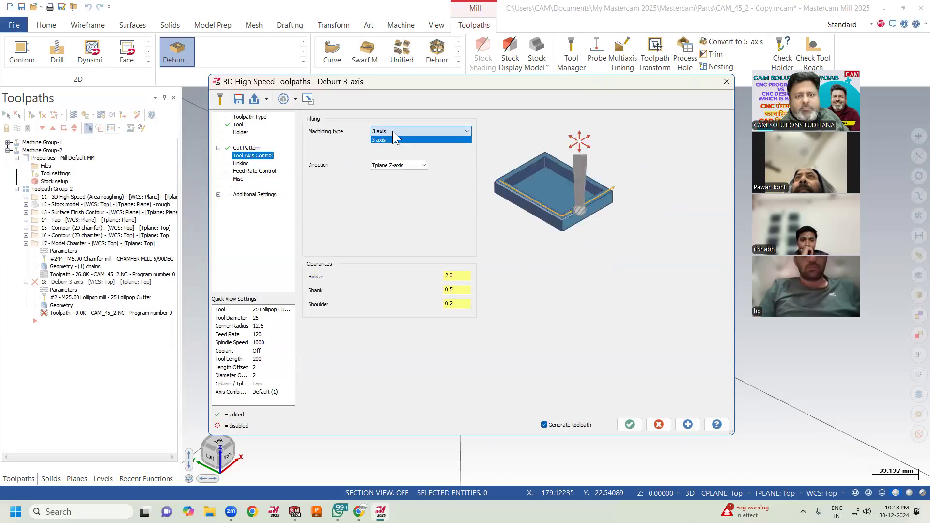
left_click(240, 165)
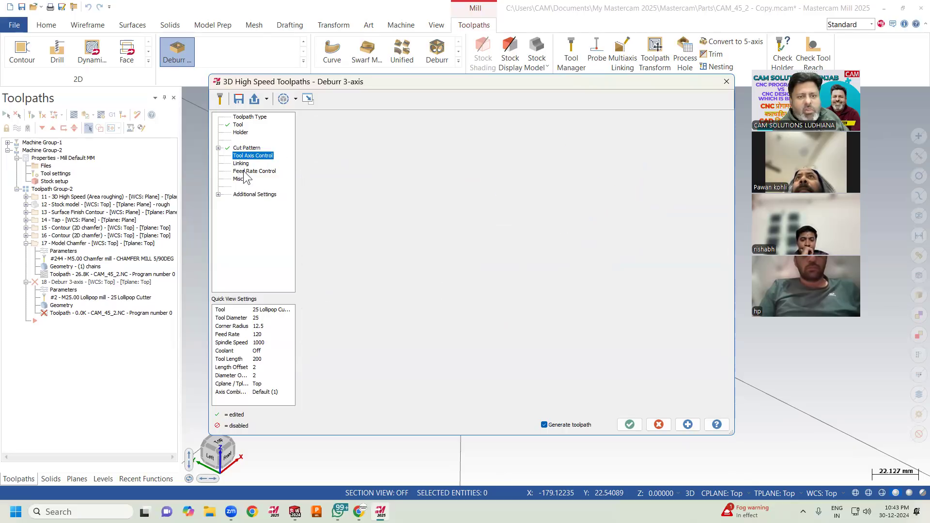
left_click(248, 171)
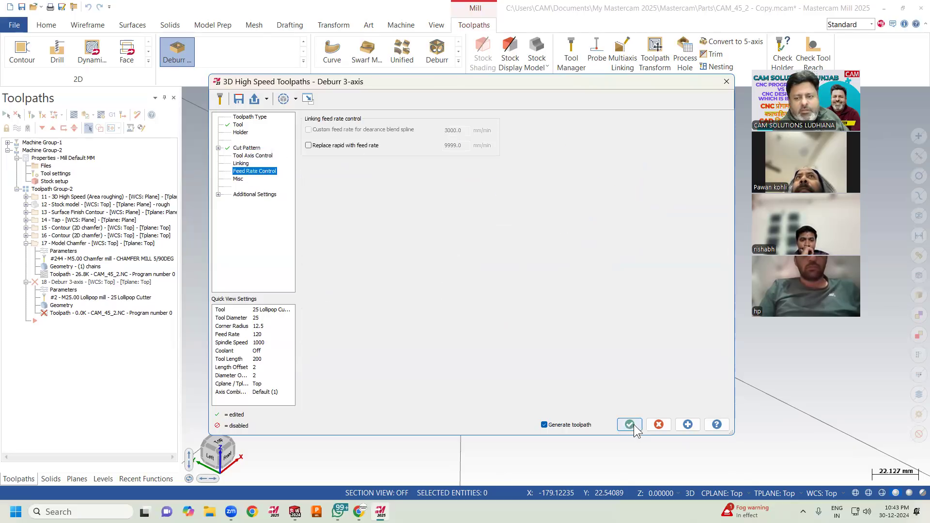
left_click(241, 164)
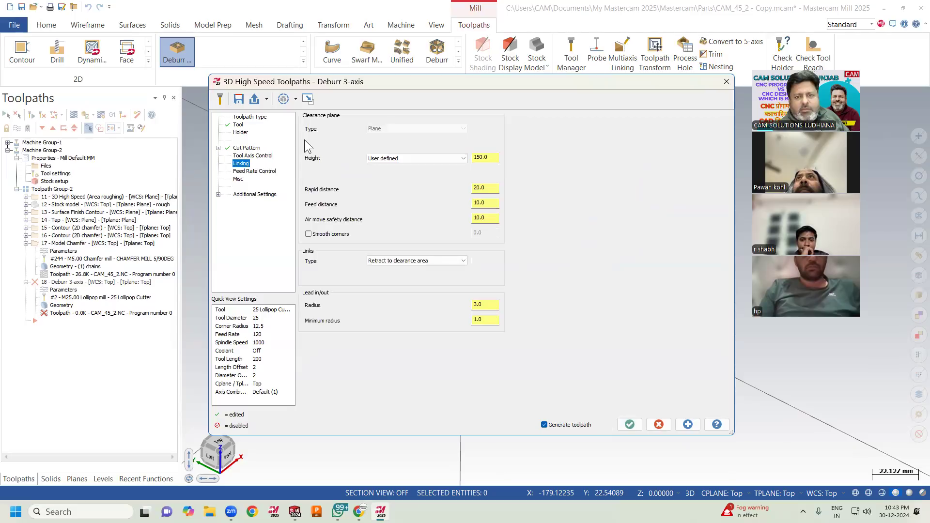
left_click(630, 425)
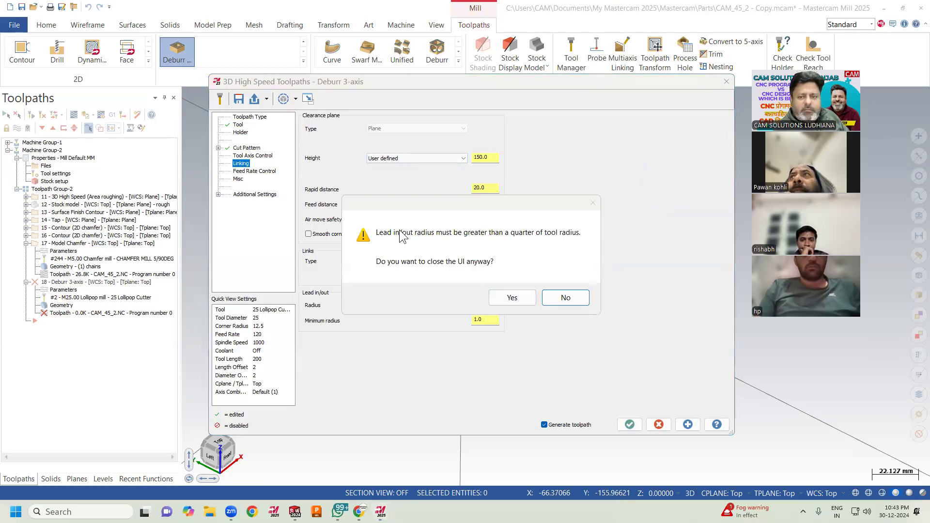
left_click(552, 302)
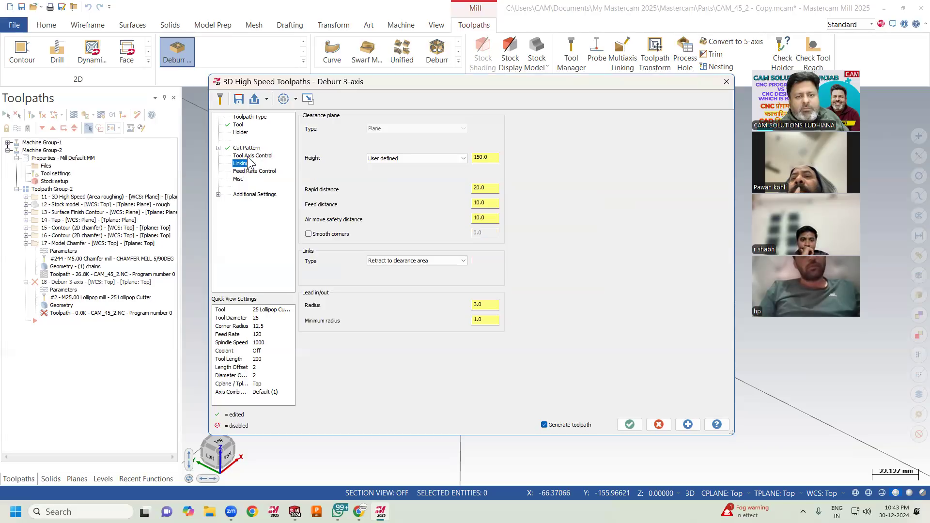
Replace the lollipop mill with BALL-NOSE END MILL - 6 from the tool library and generate the Deburr 3-axis toolpath.
left_click(238, 124)
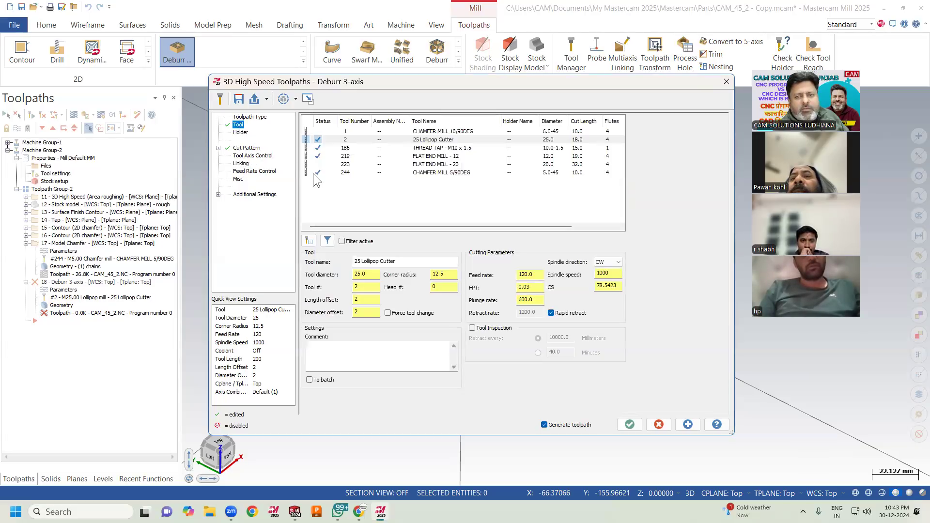
left_click(308, 241)
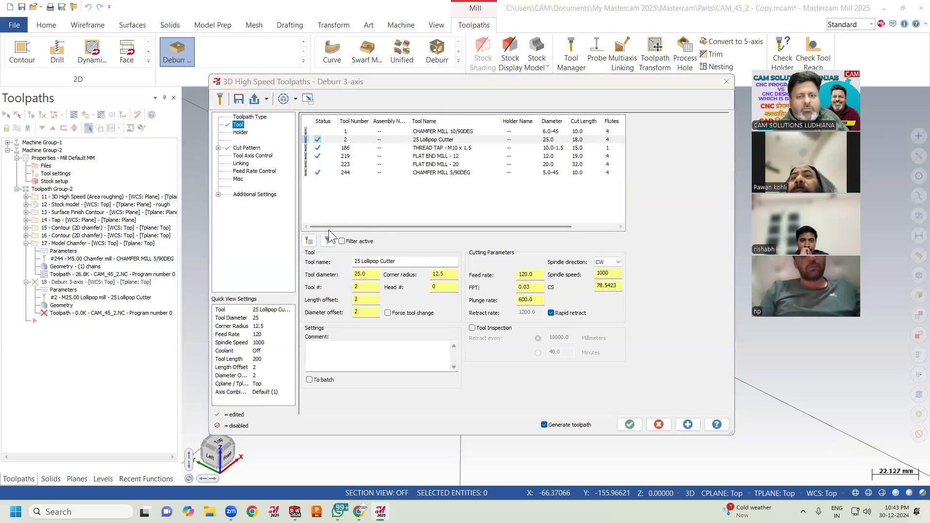
left_click(272, 145)
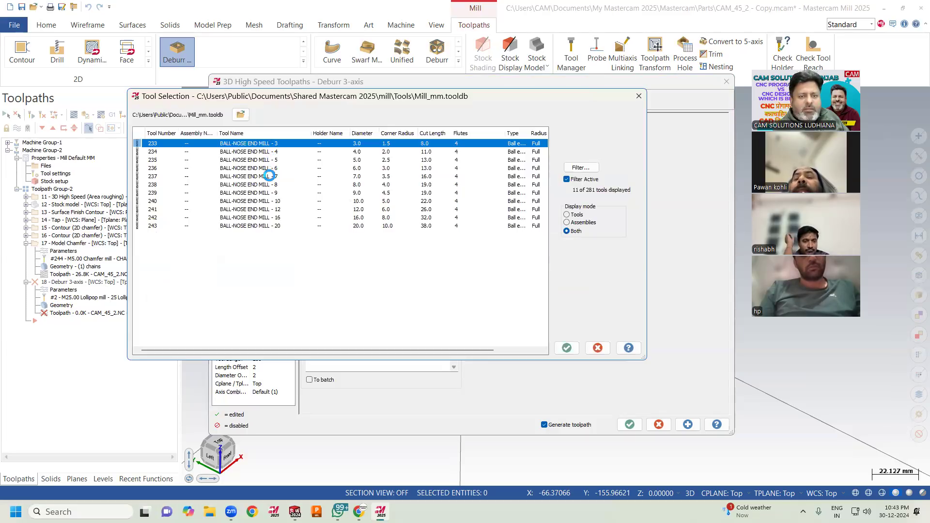
left_click(269, 168)
left_click(567, 348)
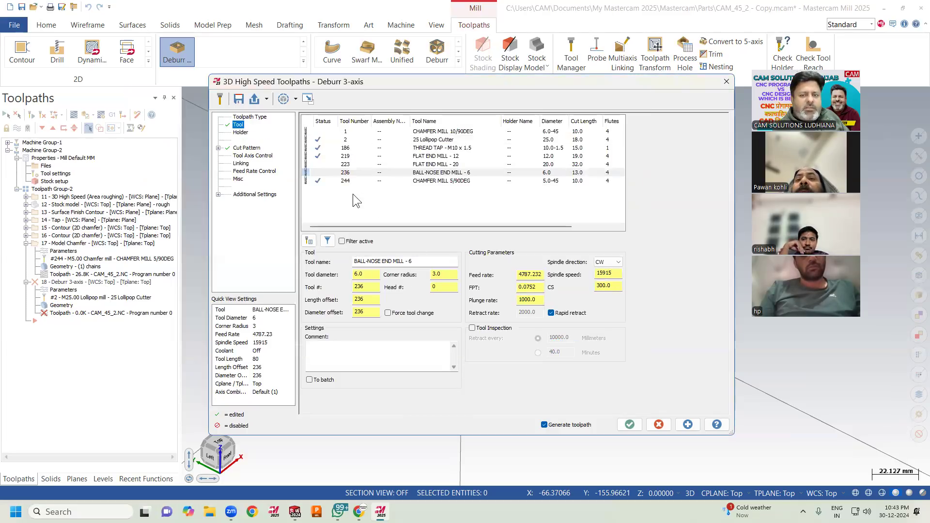
left_click(630, 425)
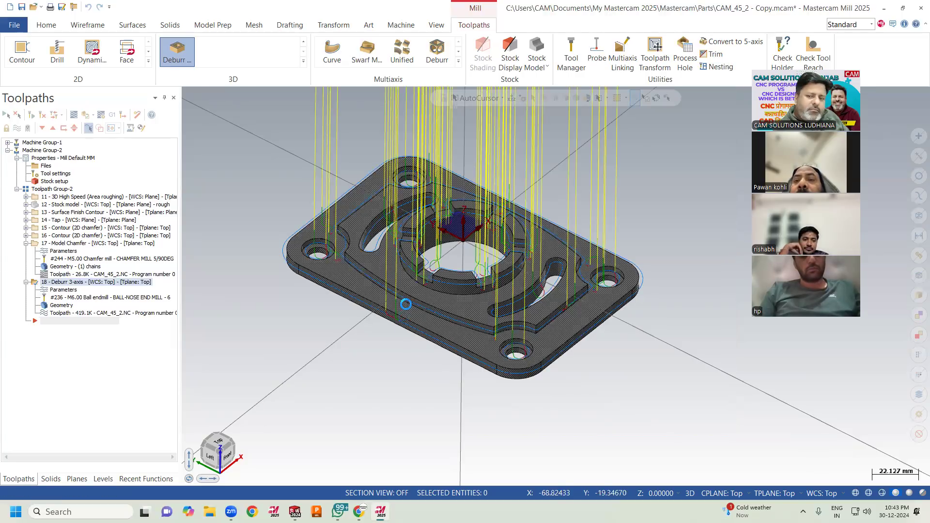
Add the plate's upper outer perimeter loop to the excluded edges of the Deburr 3-axis toolpath and regenerate it.
scroll(402, 252, "up", 2)
mouse_move(402, 252)
middle_mouse_down()
mouse_move(395, 242)
mouse_move(406, 249)
mouse_move(388, 268)
mouse_move(348, 269)
mouse_move(398, 233)
mouse_move(401, 248)
mouse_move(418, 253)
middle_mouse_up()
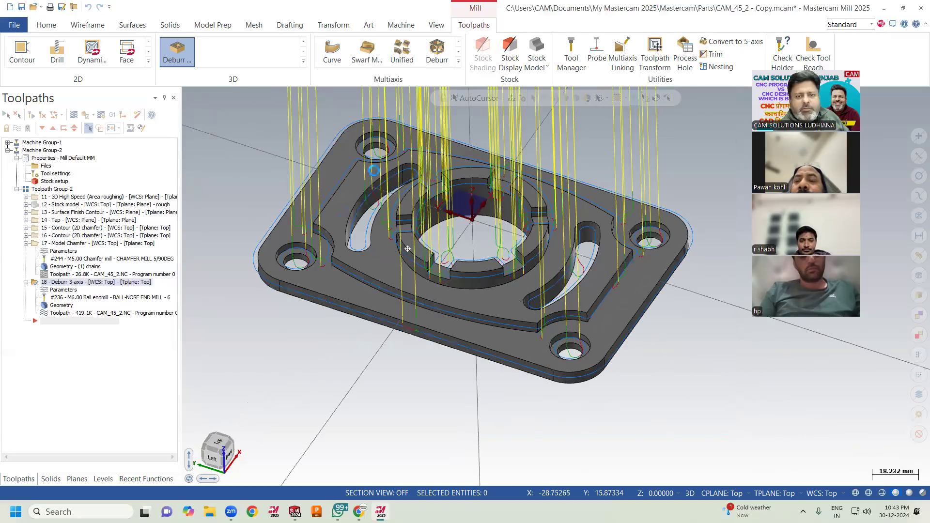
middle_click_drag(484, 334, 488, 334)
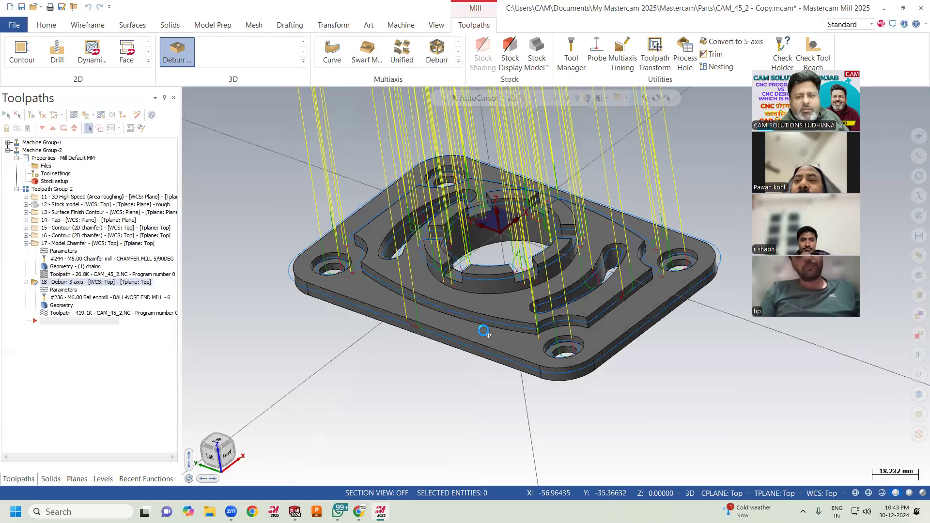
left_click(63, 289)
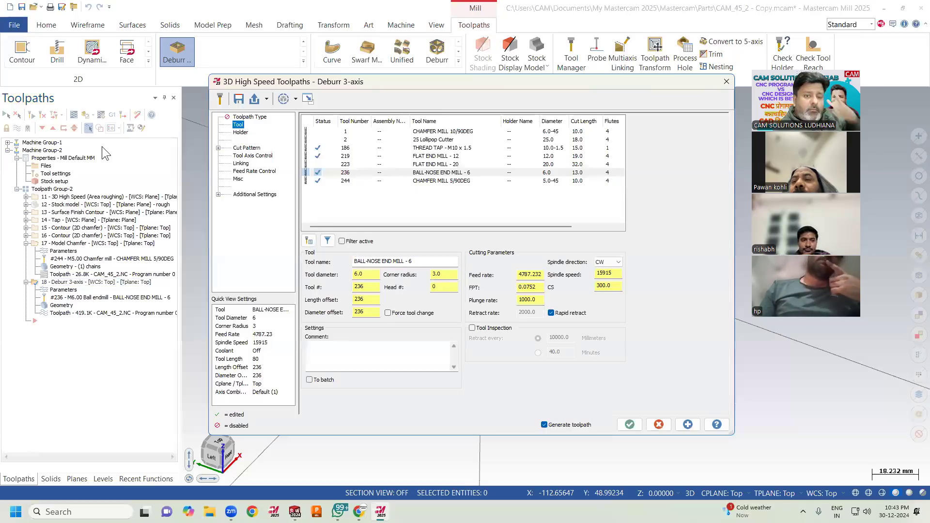
left_click(247, 148)
left_click(495, 158)
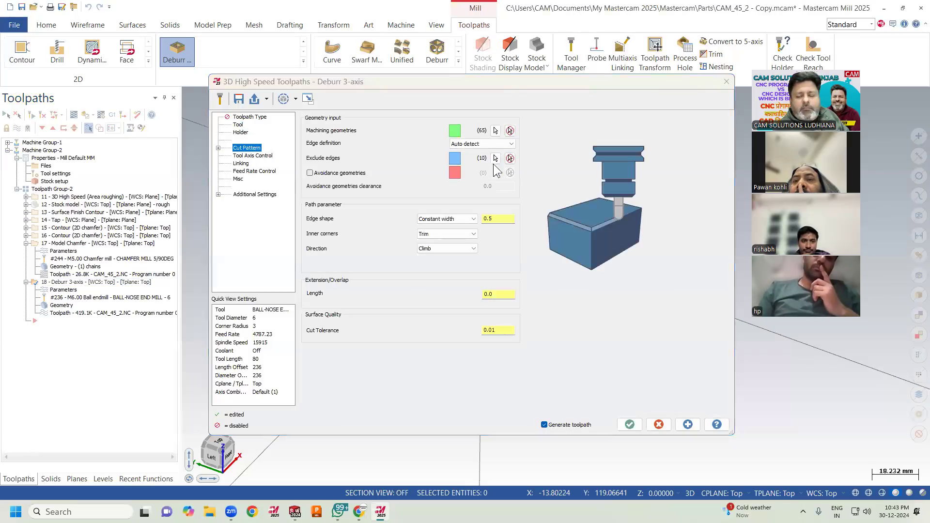
left_click(39, 131)
right_click(37, 133)
left_click(72, 139)
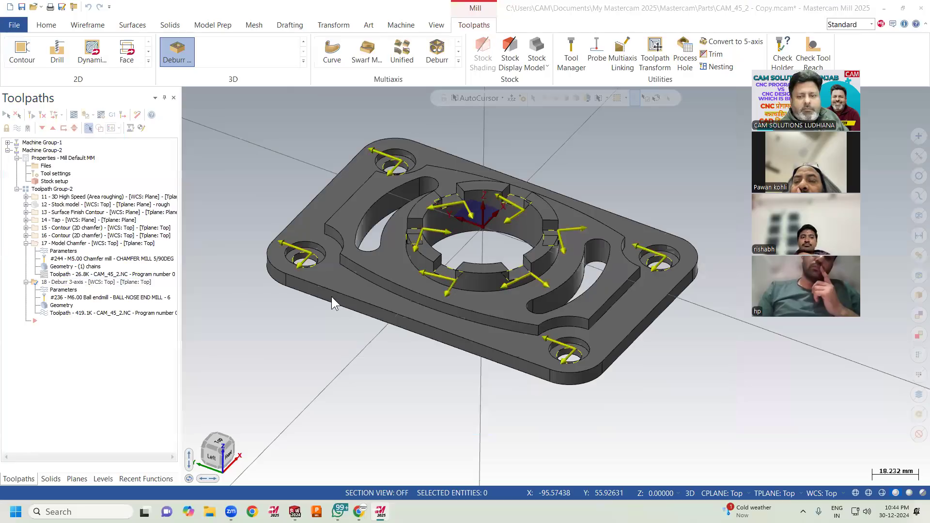
left_click(472, 339)
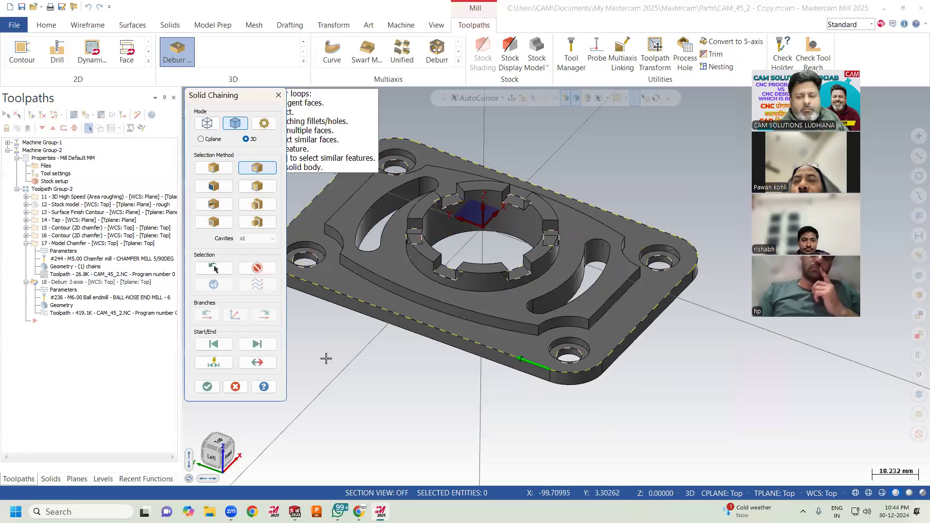
left_click(207, 386)
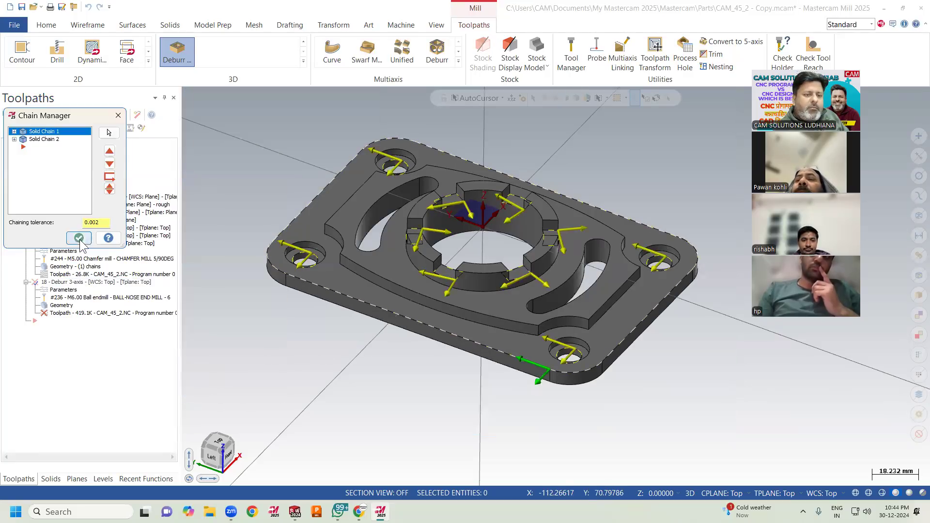
left_click(77, 241)
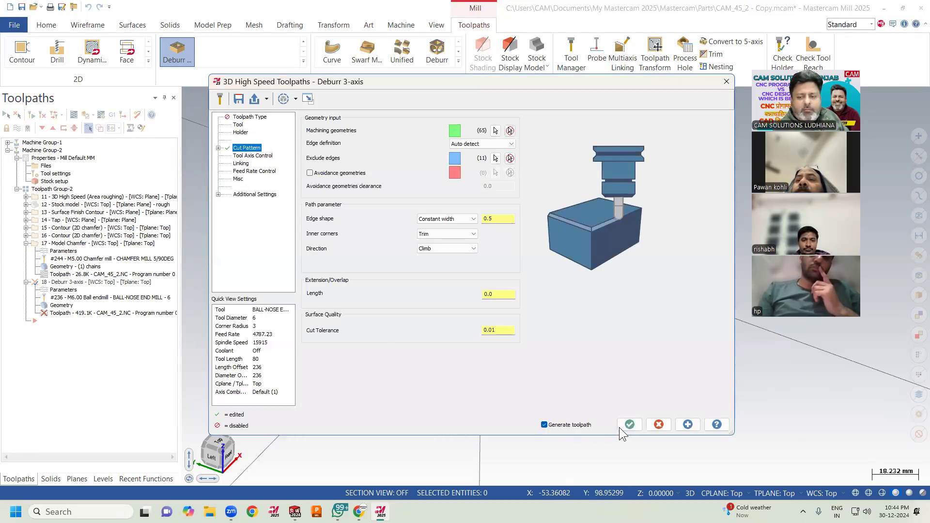
left_click(629, 425)
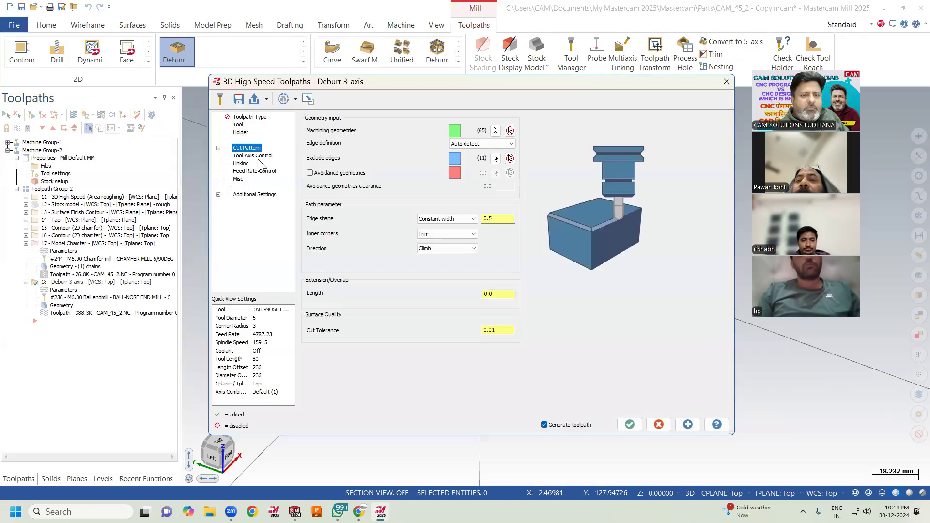
Set the user-defined clearance plane height in the linking parameters to 25 mm and regenerate the Deburr 3-axis toolpath.
left_click(245, 165)
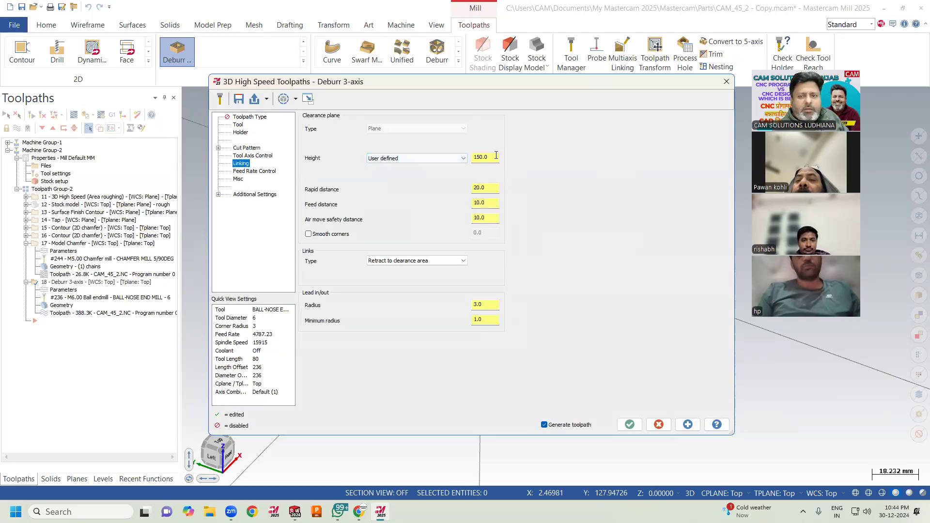
left_click(495, 156)
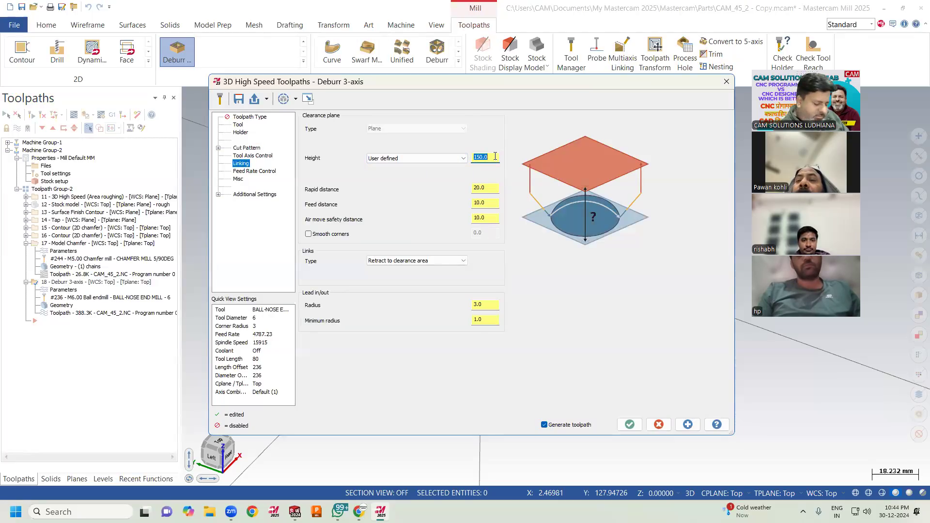
key("Tab")
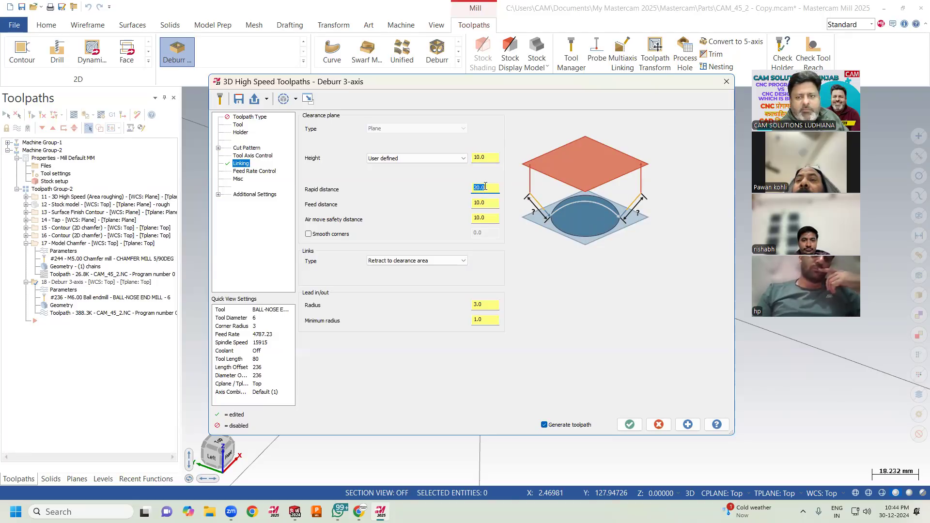
left_click(491, 157)
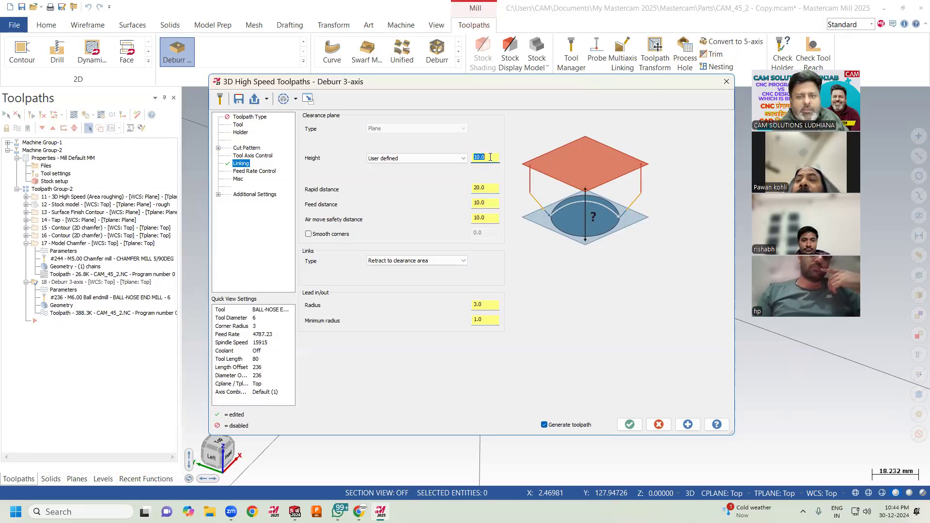
type("25")
key("Tab")
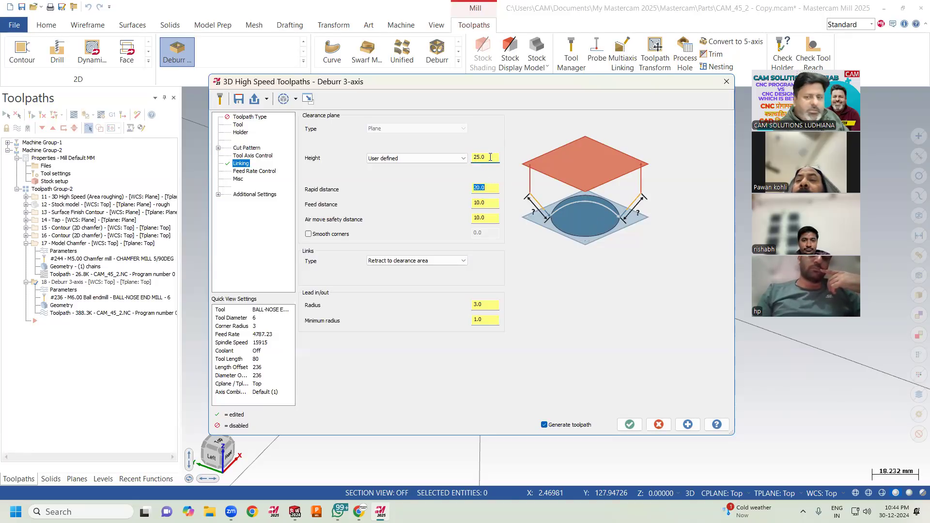
left_click(635, 423)
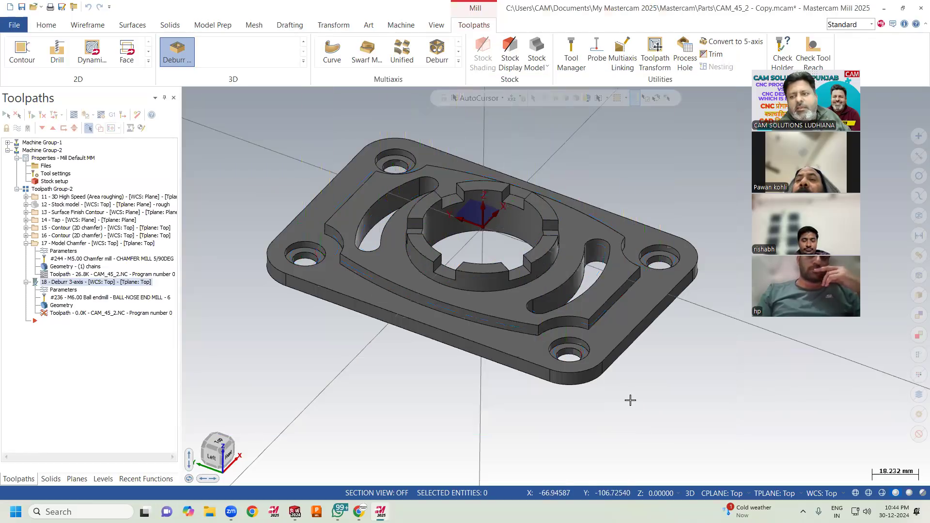
mouse_move(379, 320)
middle_mouse_down()
mouse_move(381, 290)
mouse_move(323, 307)
mouse_move(357, 326)
middle_mouse_up()
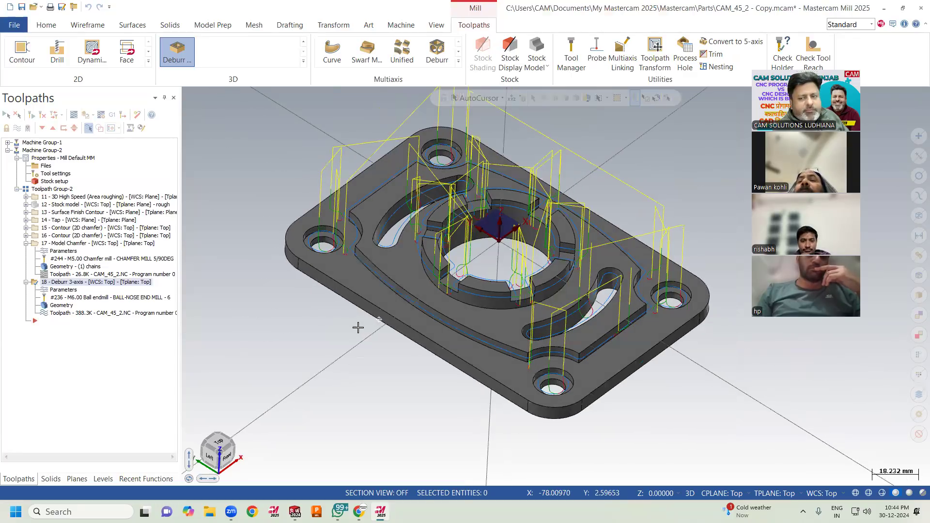
Review the cut pattern, tool axis, feed rate, planes and tool settings of the existing Deburr 3-axis operation.
left_click(75, 289)
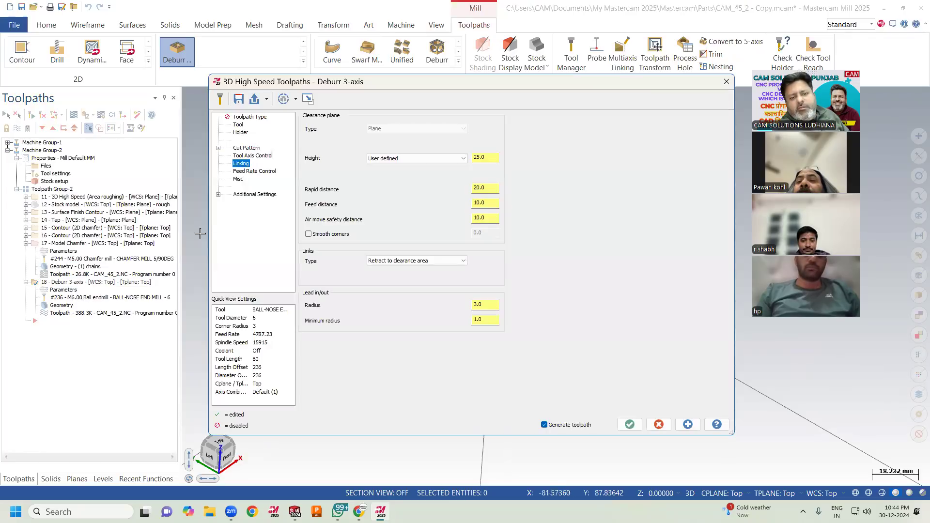
left_click(246, 148)
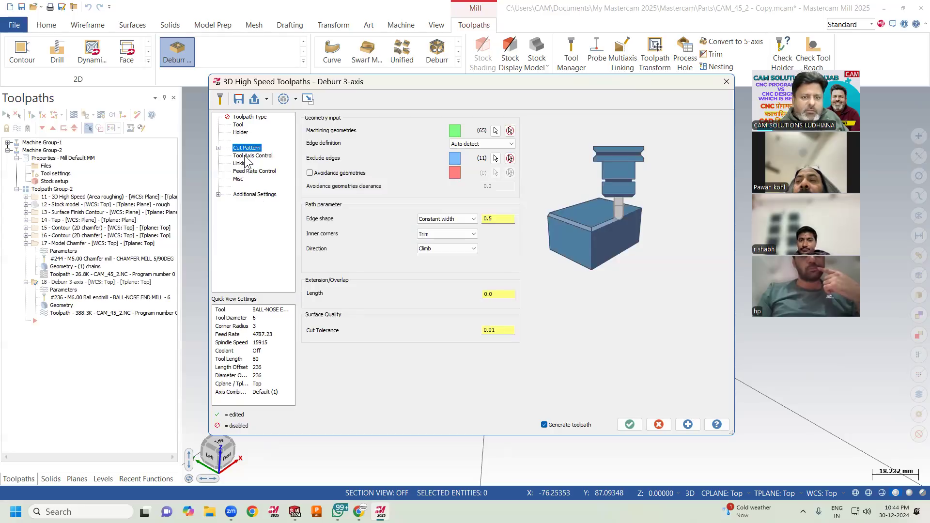
left_click(248, 156)
left_click(250, 172)
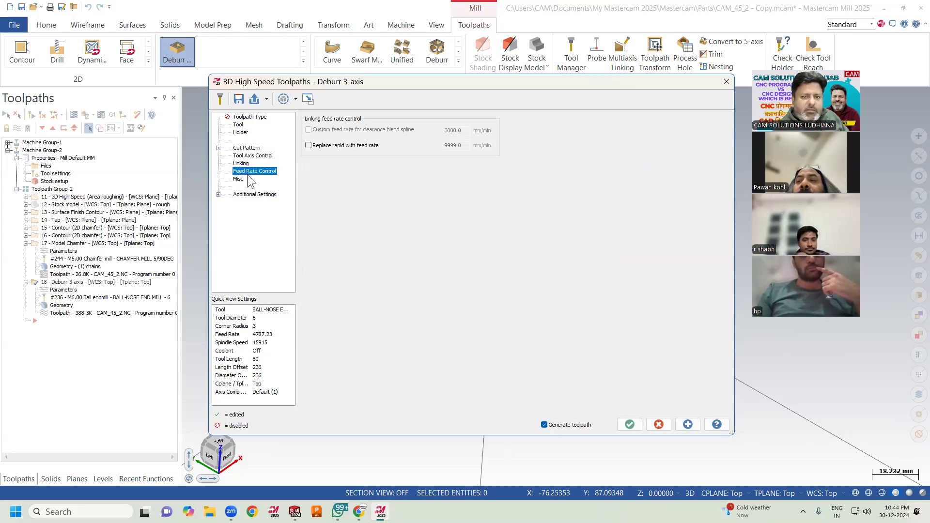
left_click(244, 194)
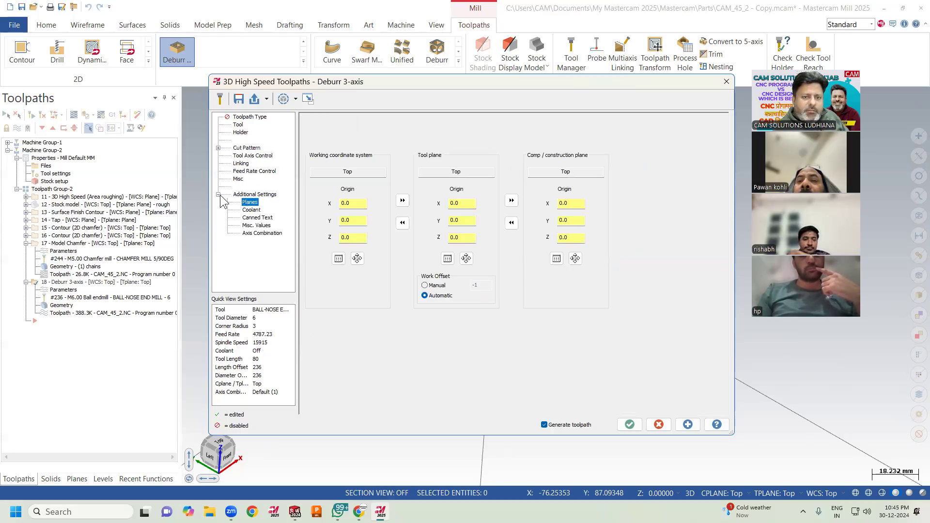
left_click(238, 125)
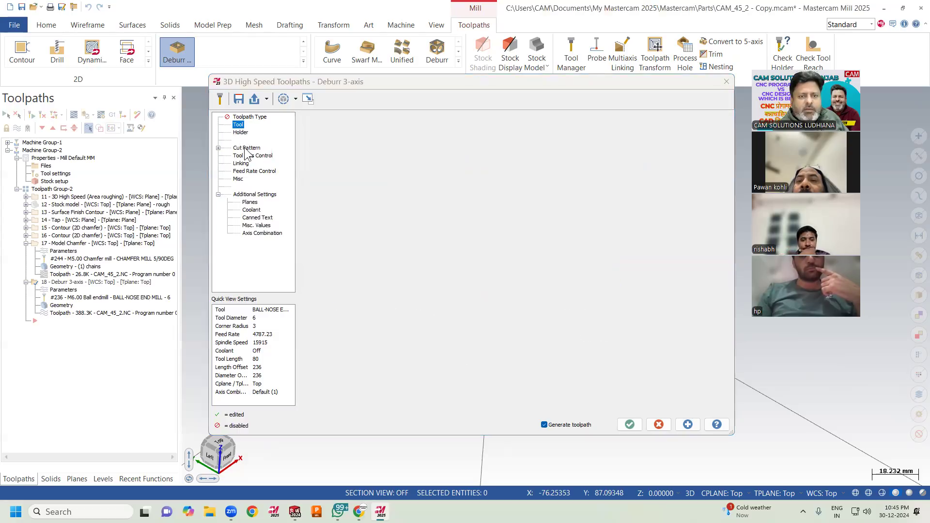
Examine the edge definition, inner corner and direction options plus the linking and tip compensation settings, and close the Deburr 3-axis parameters without saving.
left_click(247, 149)
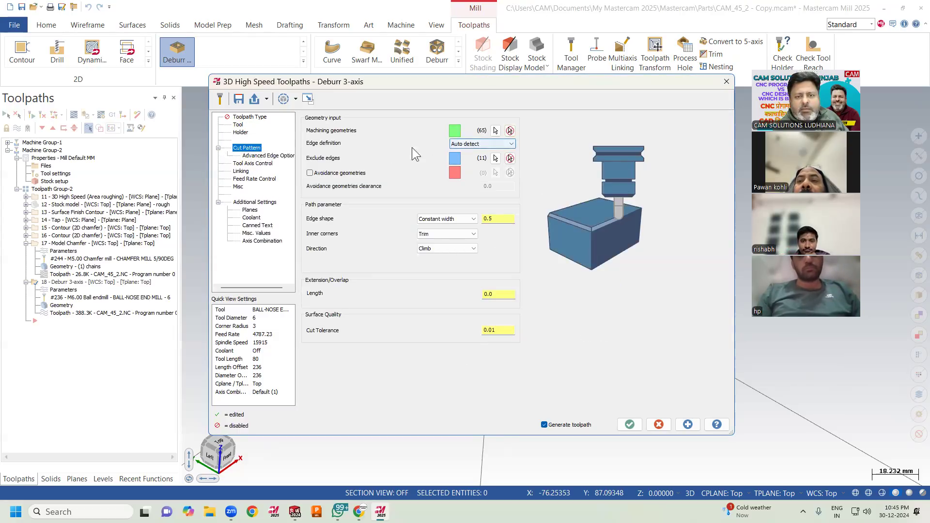
left_click(482, 144)
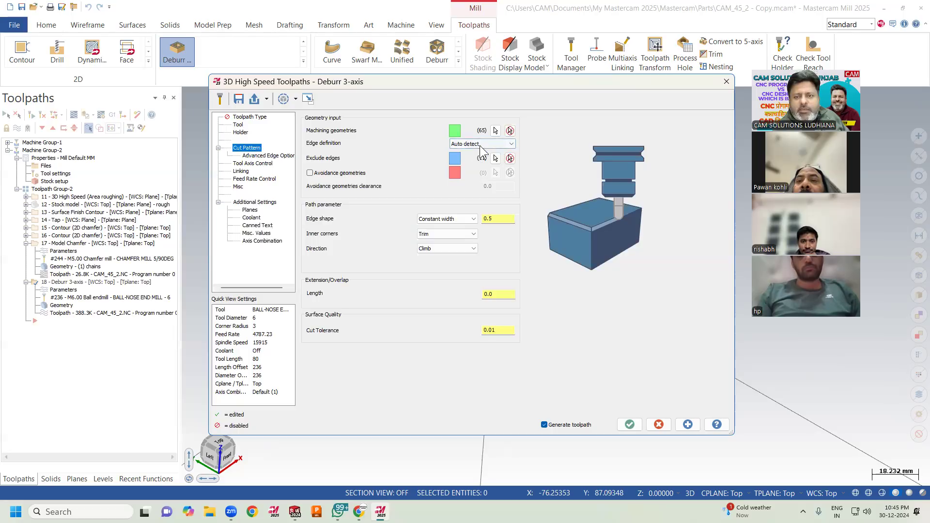
left_click(489, 159)
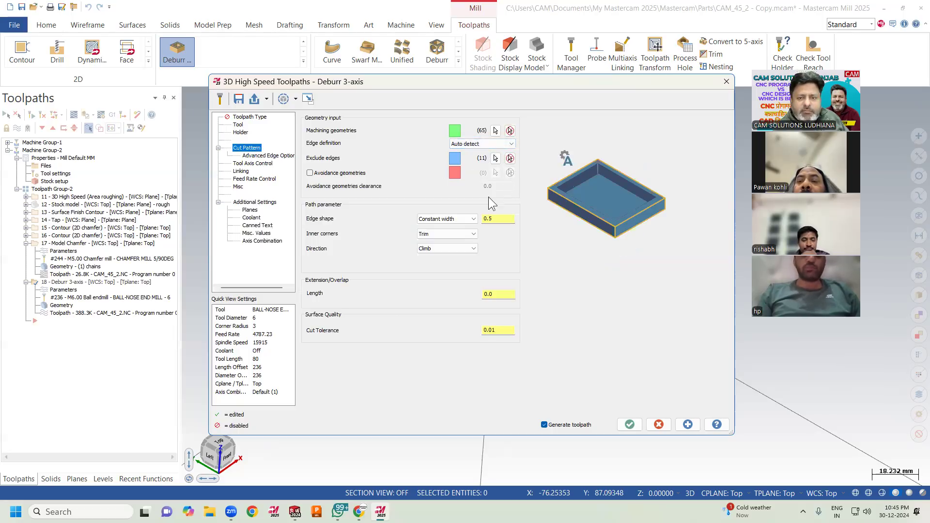
left_click(450, 233)
left_click(452, 233)
left_click(451, 246)
left_click(451, 245)
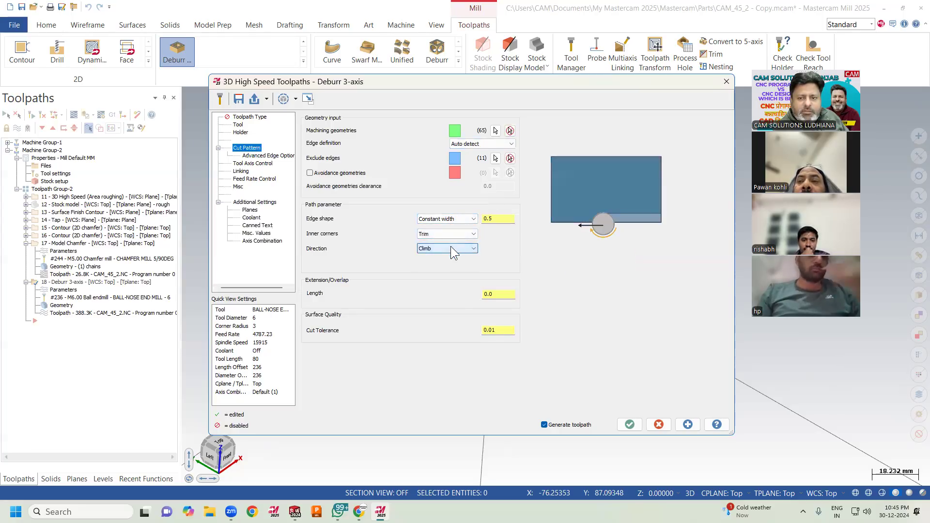
left_click(247, 163)
left_click(241, 171)
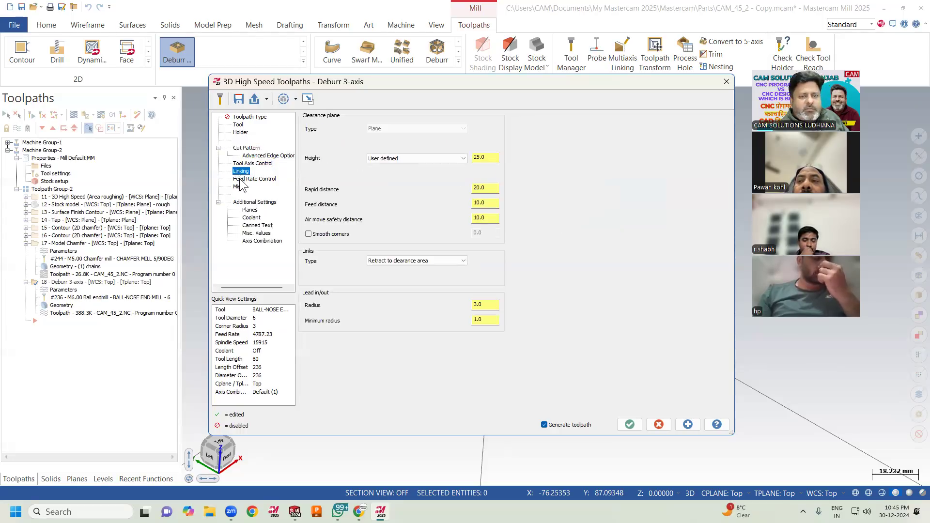
left_click(247, 179)
left_click(238, 186)
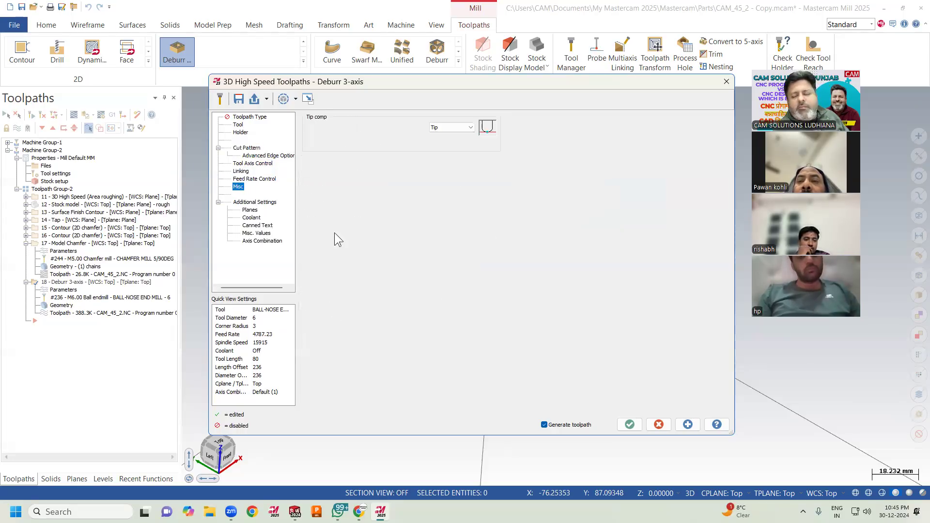
left_click(659, 424)
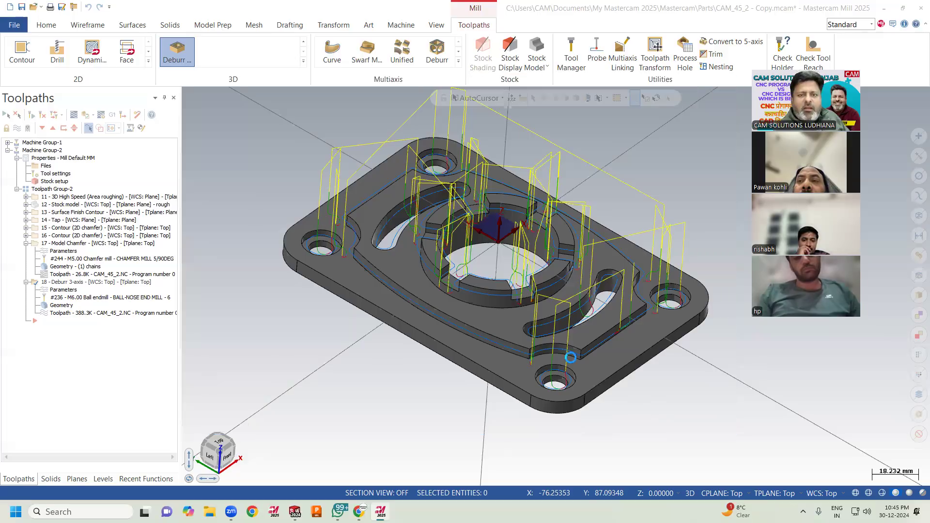
Compare the Deburr 3-axis entry among the 3D finishing toolpaths with the Deburr entry among the multiaxis toolpaths.
left_click(303, 62)
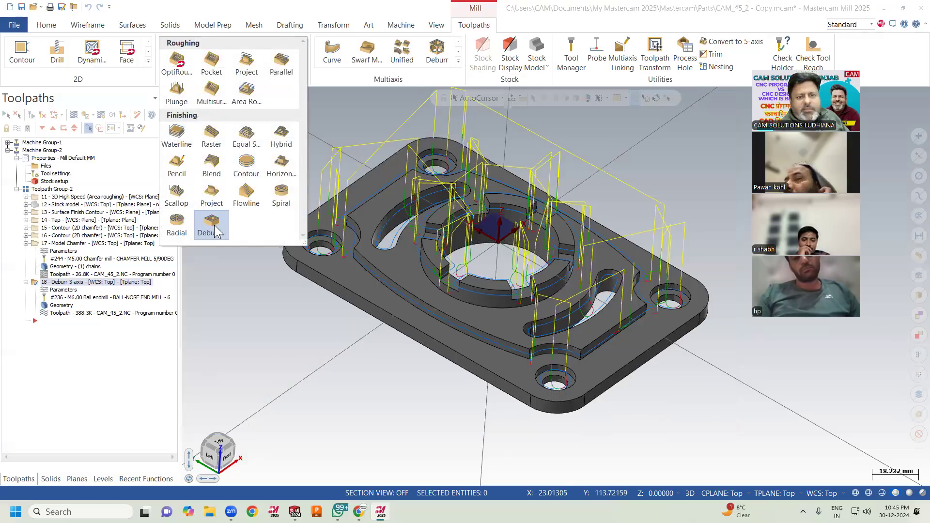
left_click(458, 62)
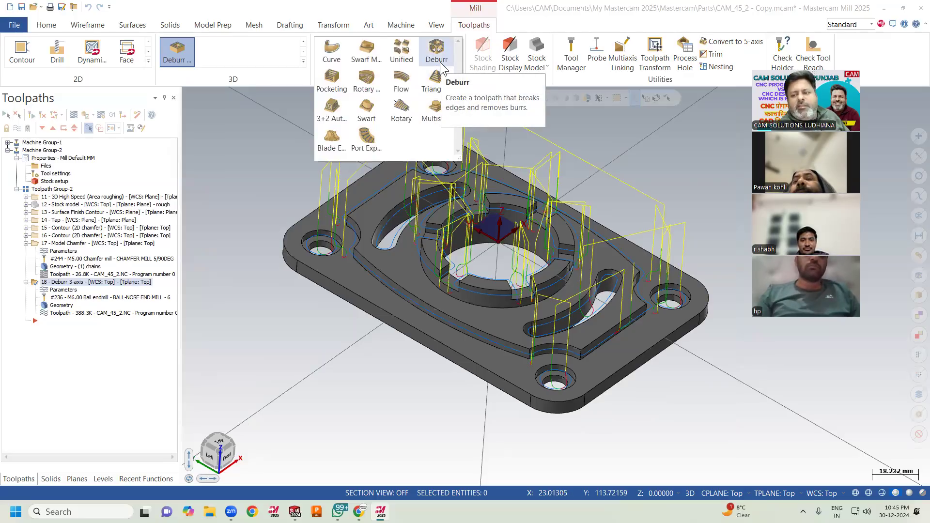
left_click(606, 176)
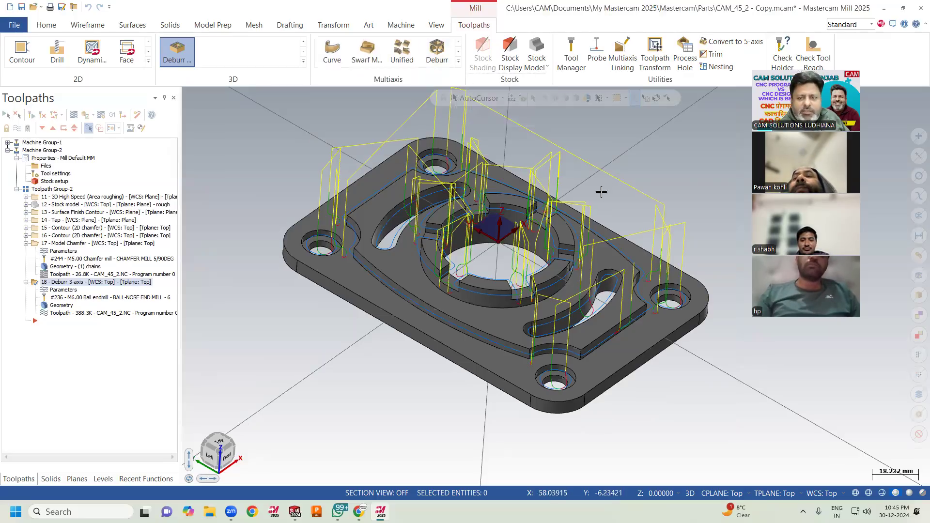
scroll(572, 296, "up", 1)
scroll(544, 193, "down", 1)
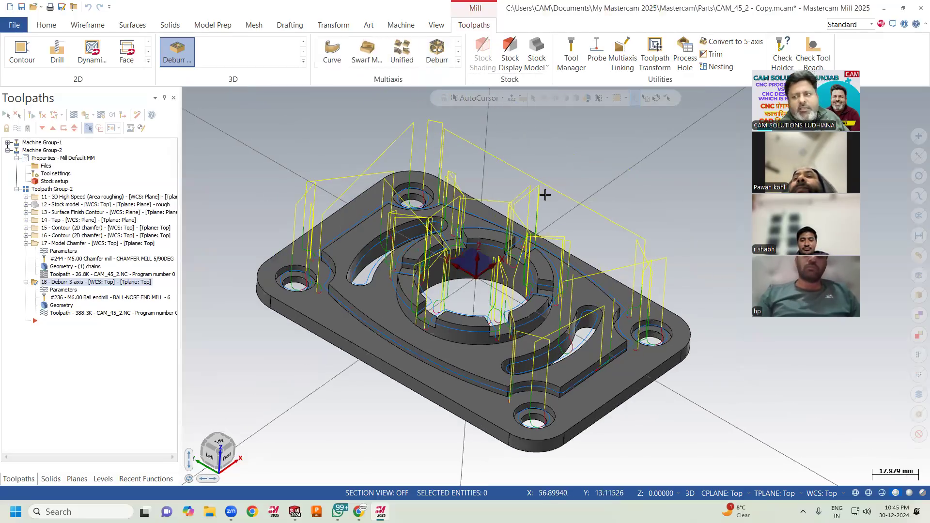
left_click(303, 61)
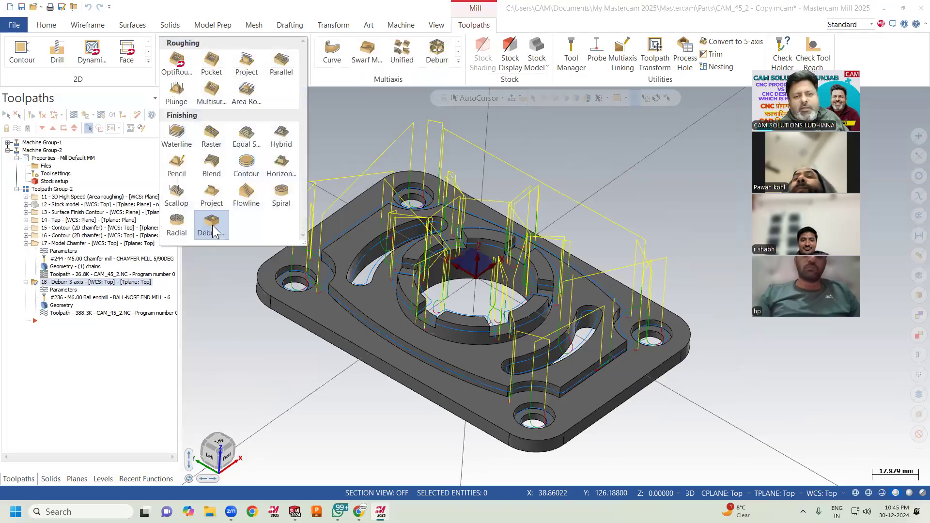
left_click(213, 234)
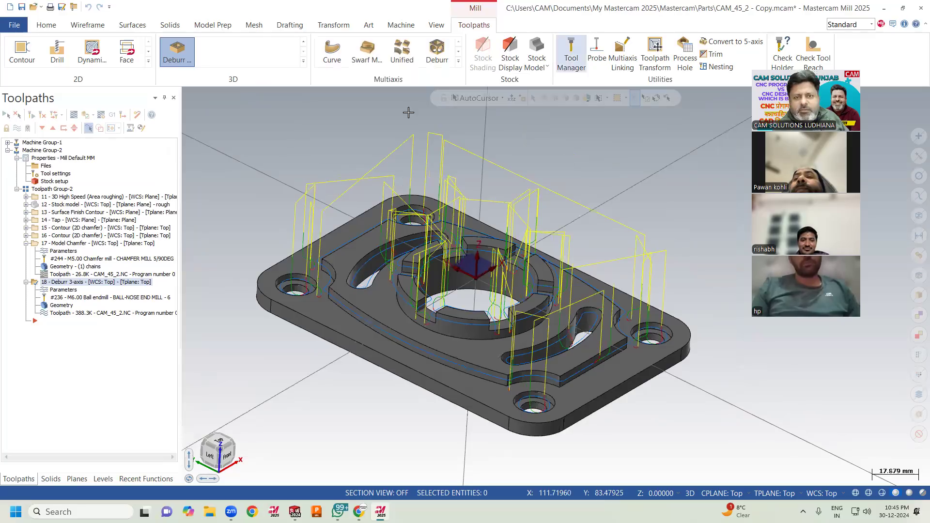
left_click(304, 61)
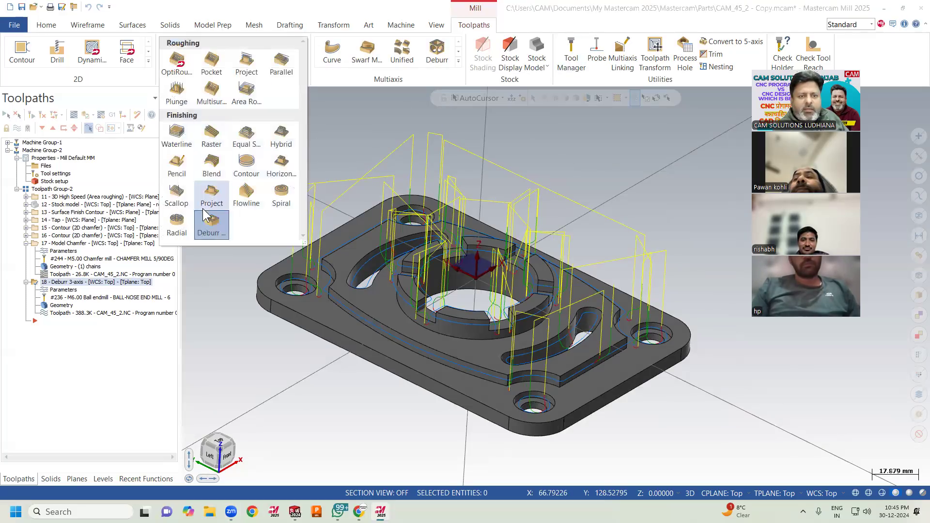
left_click(210, 223)
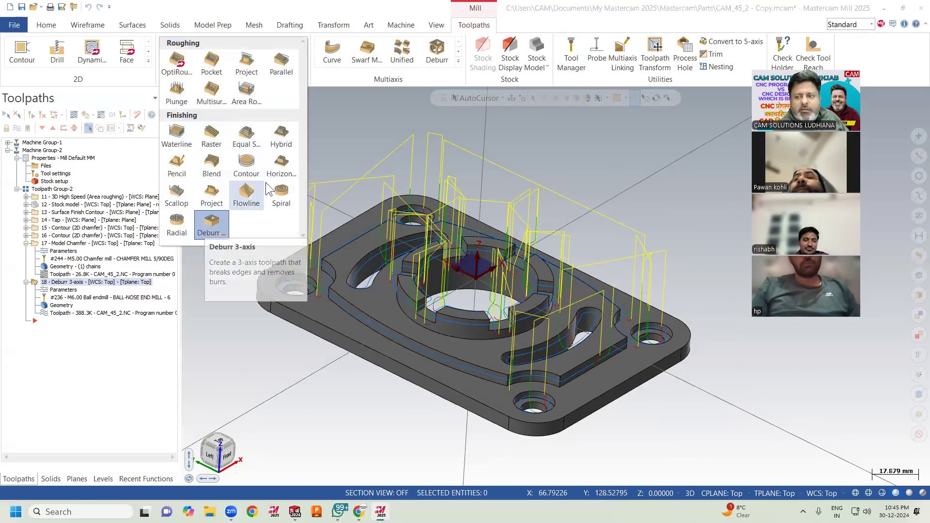
Start a multiaxis Deburr operation to inspect its cut pattern and available machining types, and discard the operation.
left_click(433, 60)
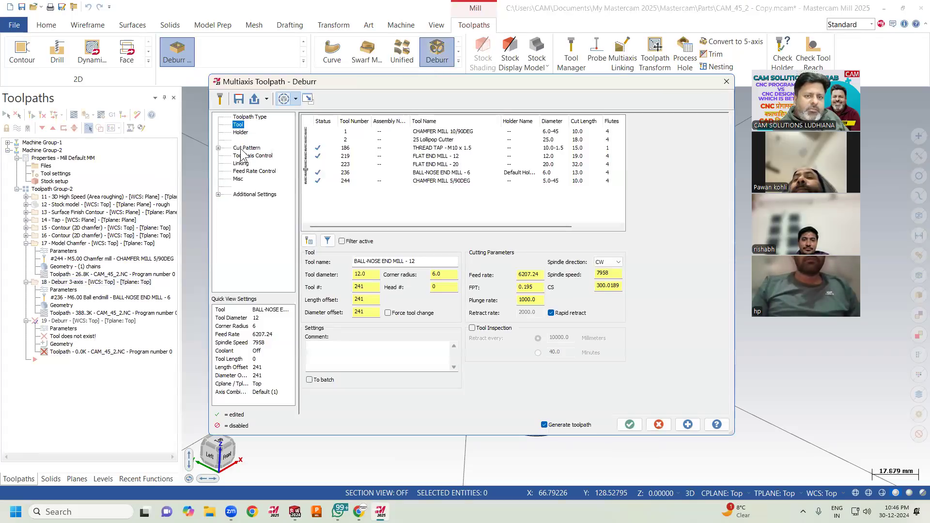
left_click(247, 148)
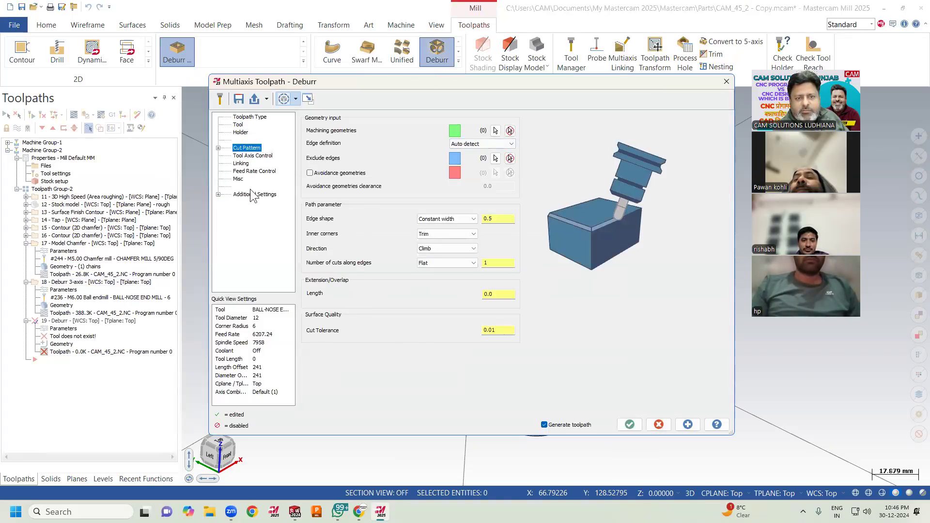
left_click(247, 156)
left_click(409, 131)
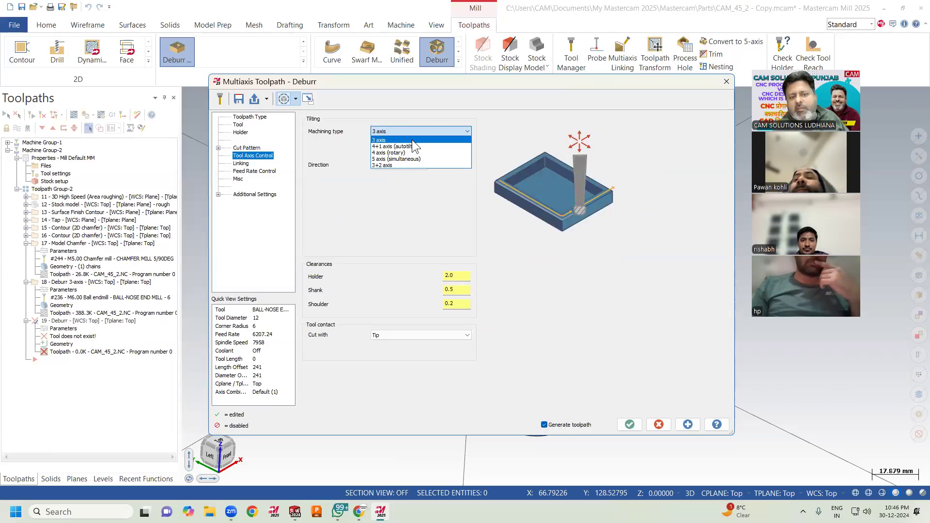
left_click(413, 140)
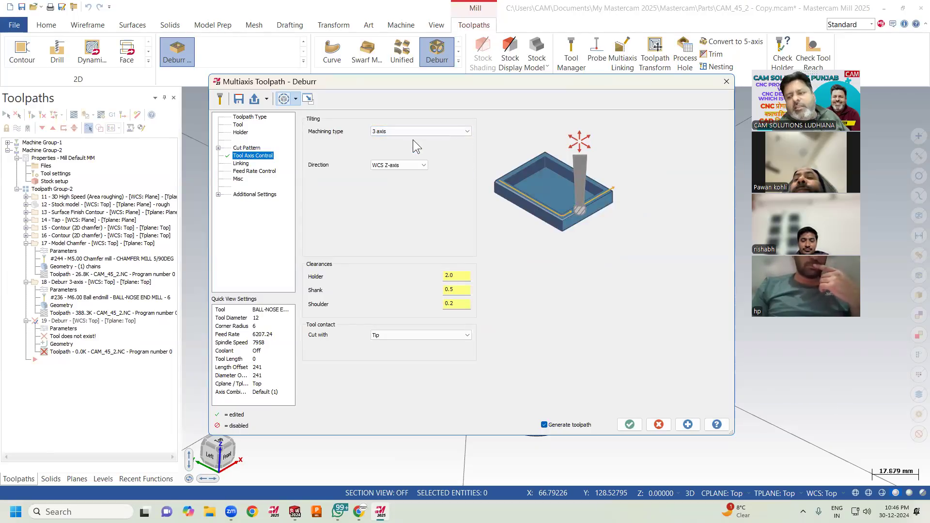
left_click(652, 423)
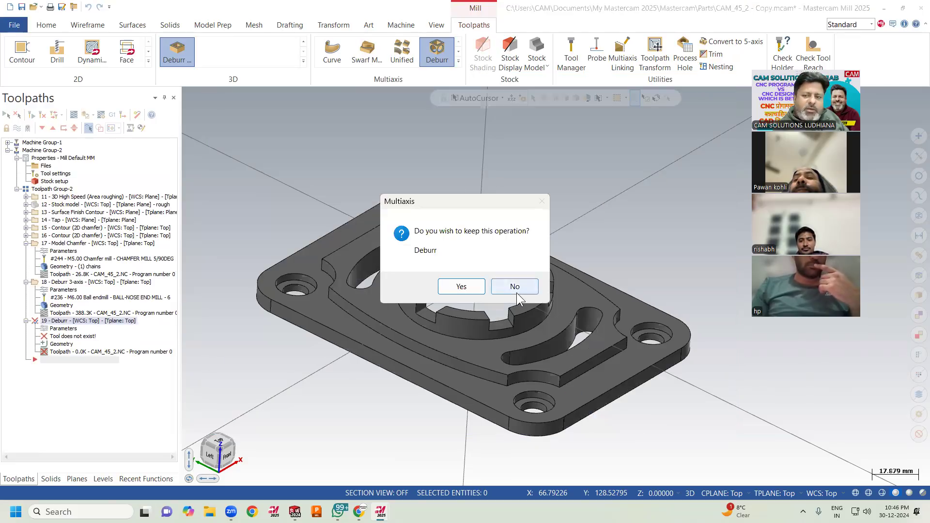
left_click(515, 290)
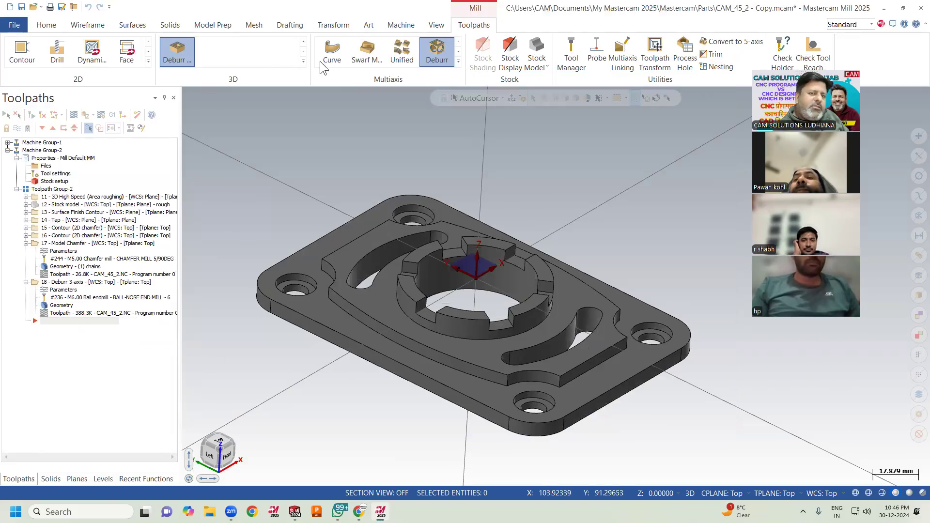
Start another Deburr 3-axis operation to check which machining types its tool axis control offers, and discard the operation.
left_click(304, 61)
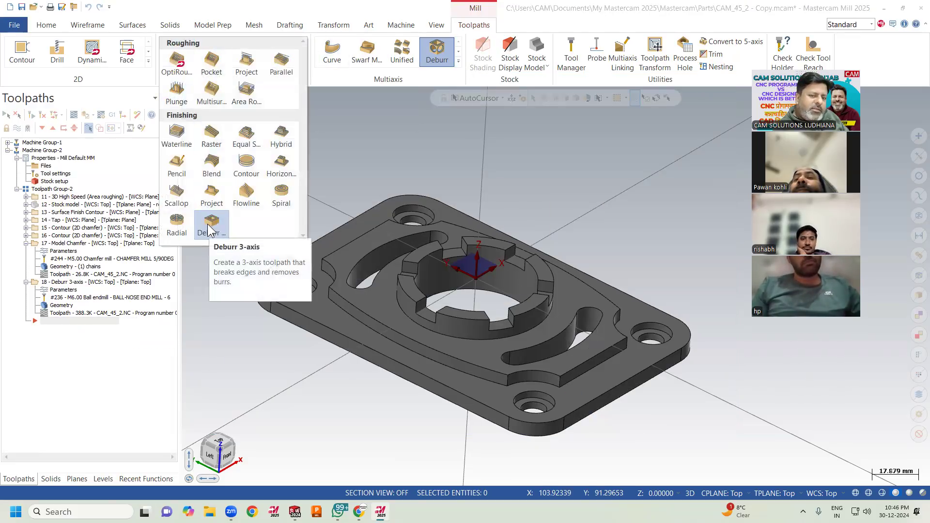
left_click(207, 224)
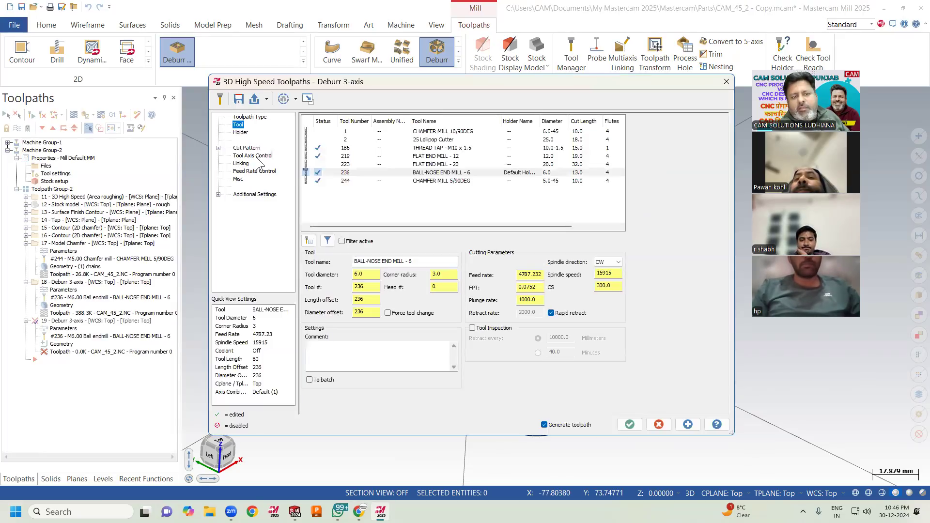
left_click(256, 156)
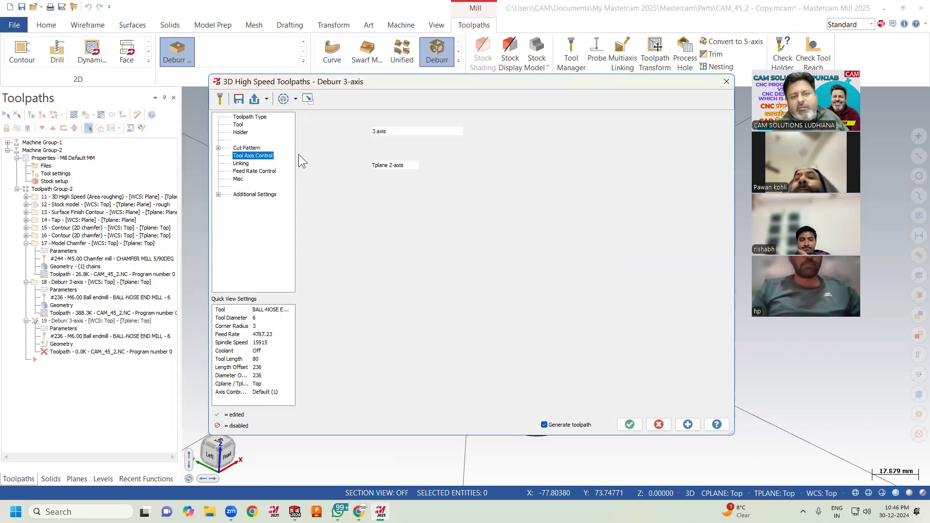
left_click(423, 132)
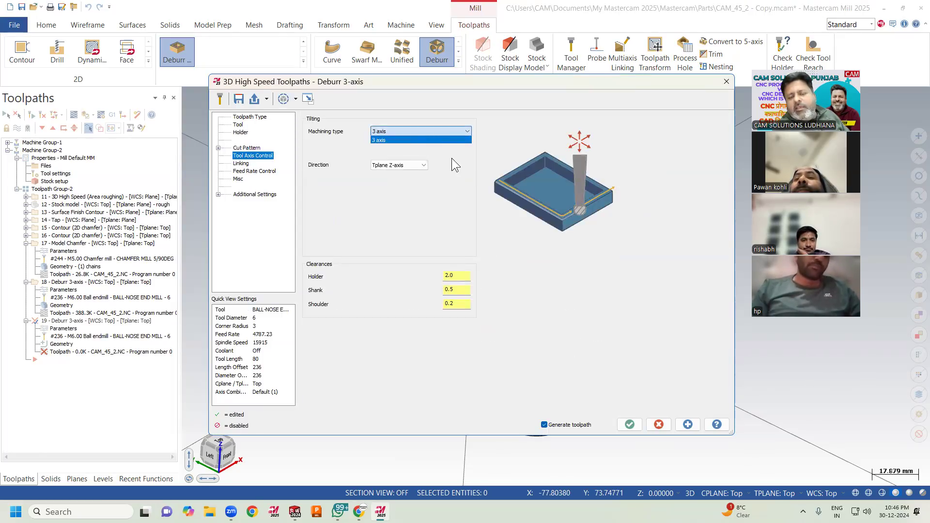
left_click(246, 149)
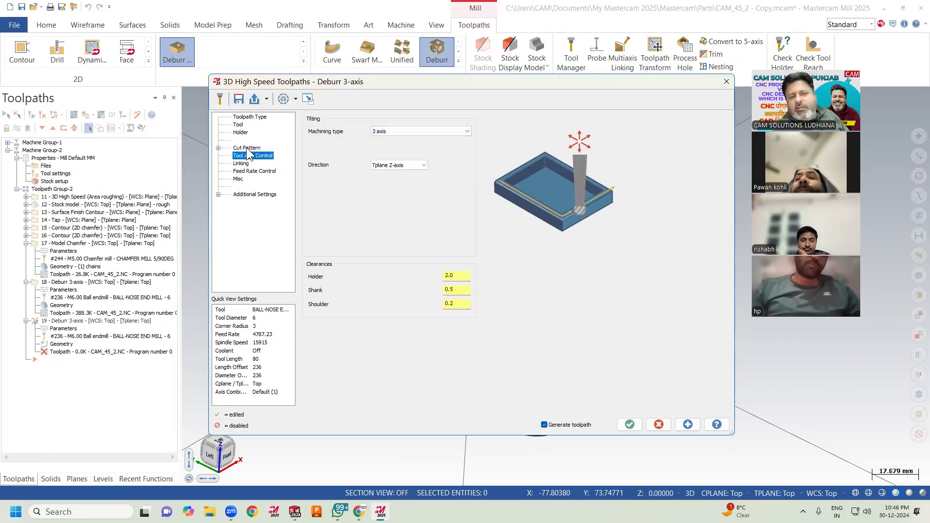
left_click(658, 424)
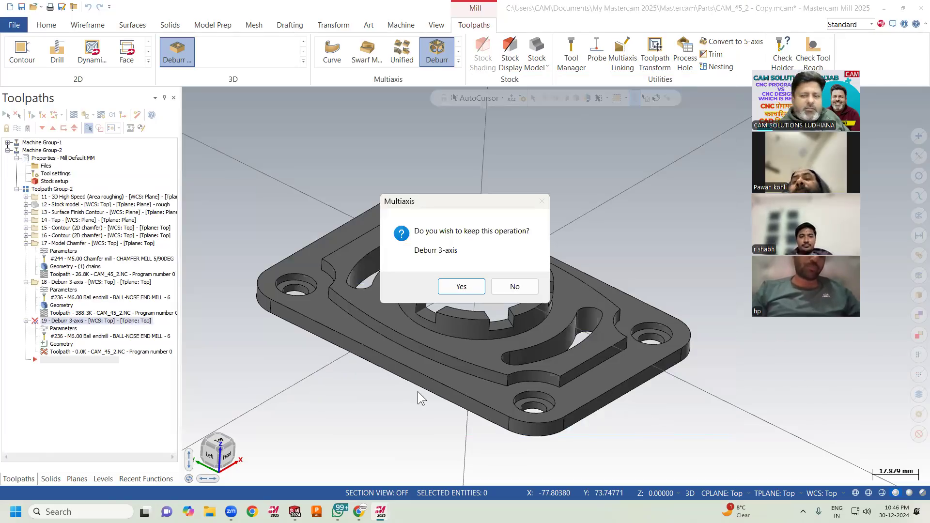
left_click(502, 287)
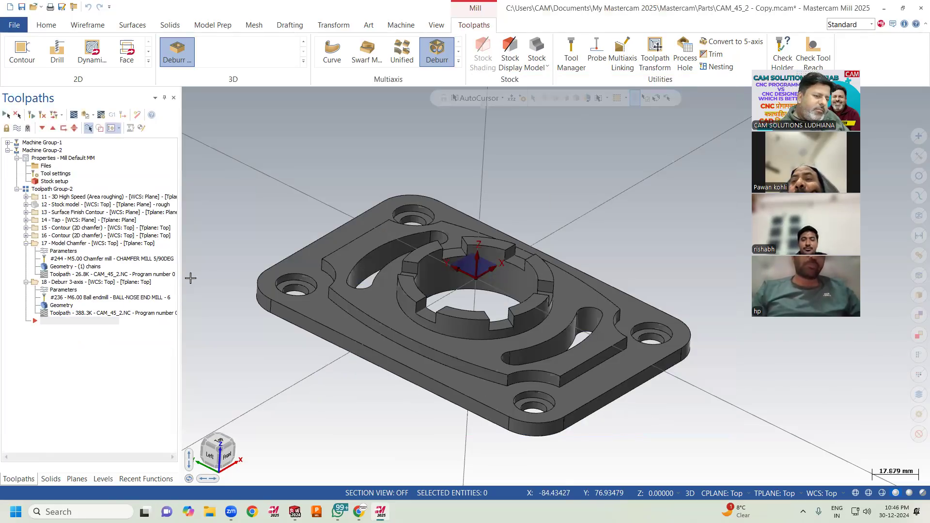
Show the details of both Contour (2D chamfer) operations and look through the available 2D toolpaths.
left_click(25, 236)
left_click(25, 228)
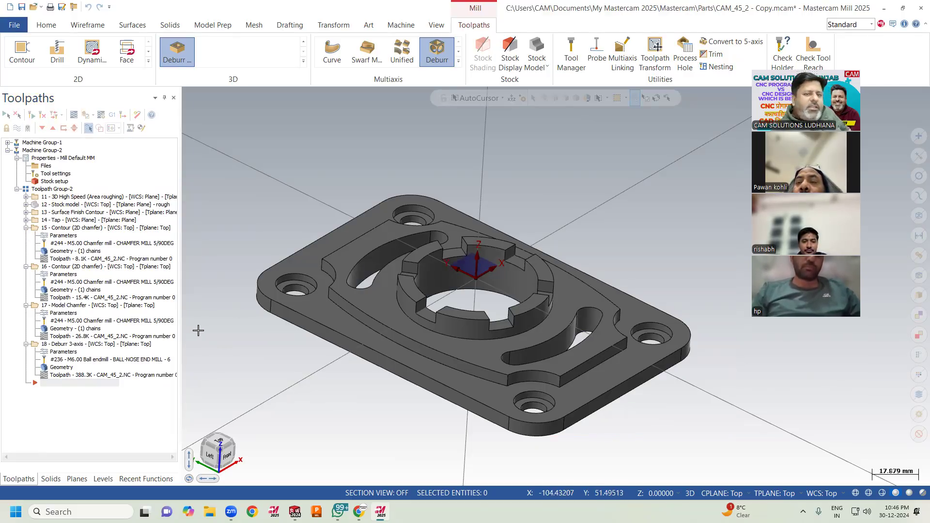
left_click(148, 61)
left_click(288, 163)
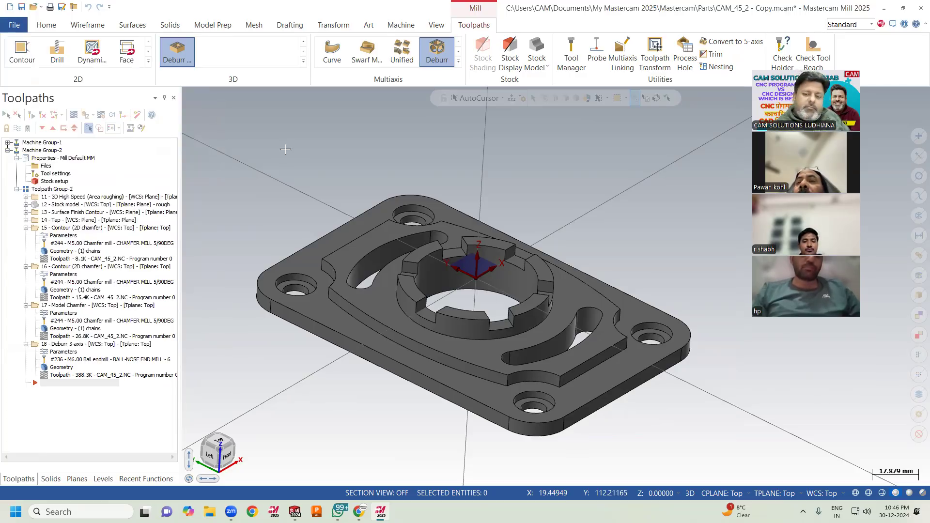
Compare the toolpaths of the second Contour (2D chamfer), the Model Chamfer and the Deburr 3-axis operations on the plate.
middle_click_drag(473, 204, 481, 177)
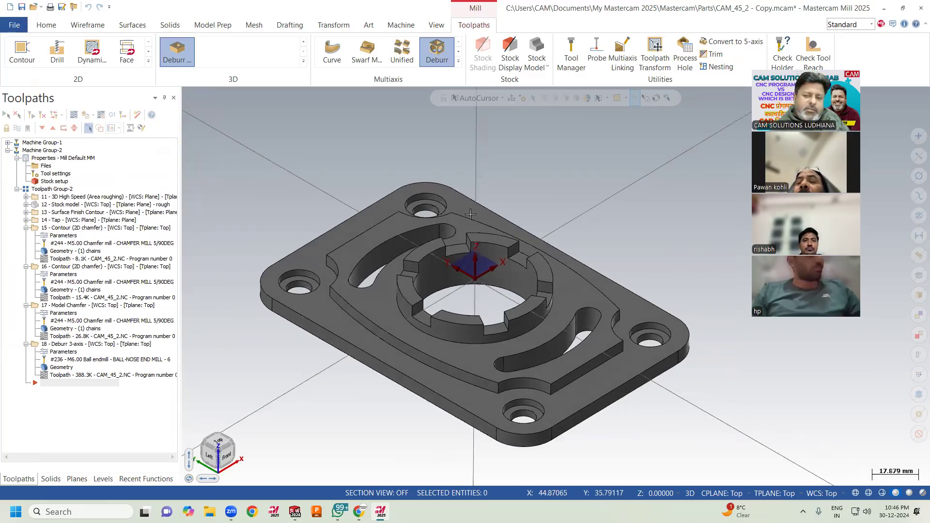
left_click(80, 267)
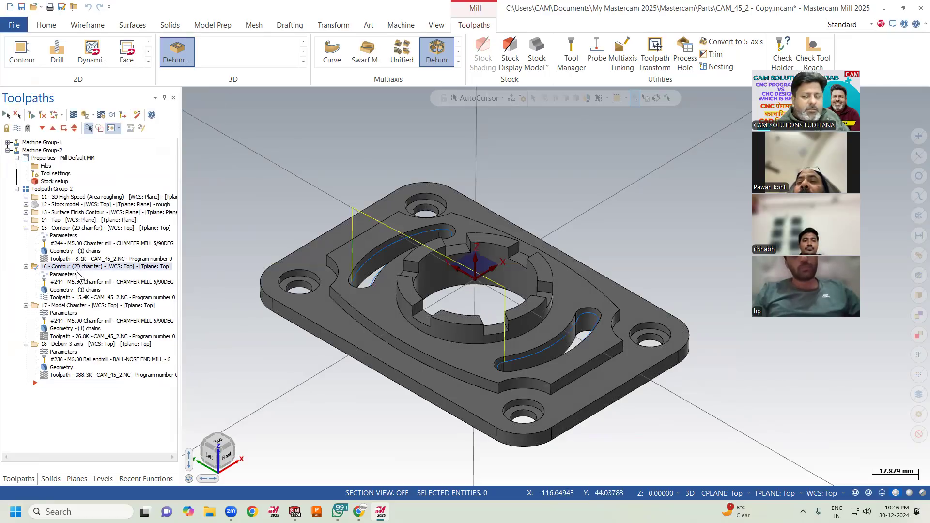
left_click(75, 306)
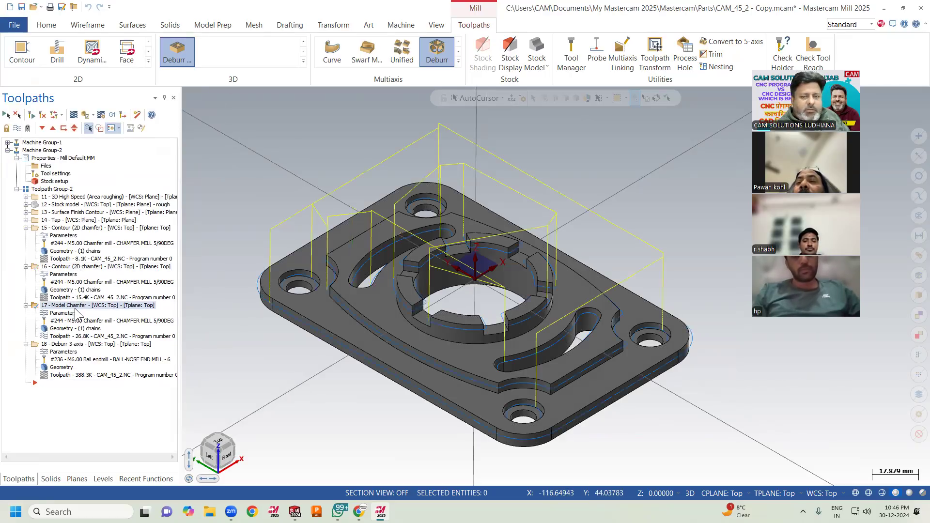
middle_click_drag(271, 368, 309, 380)
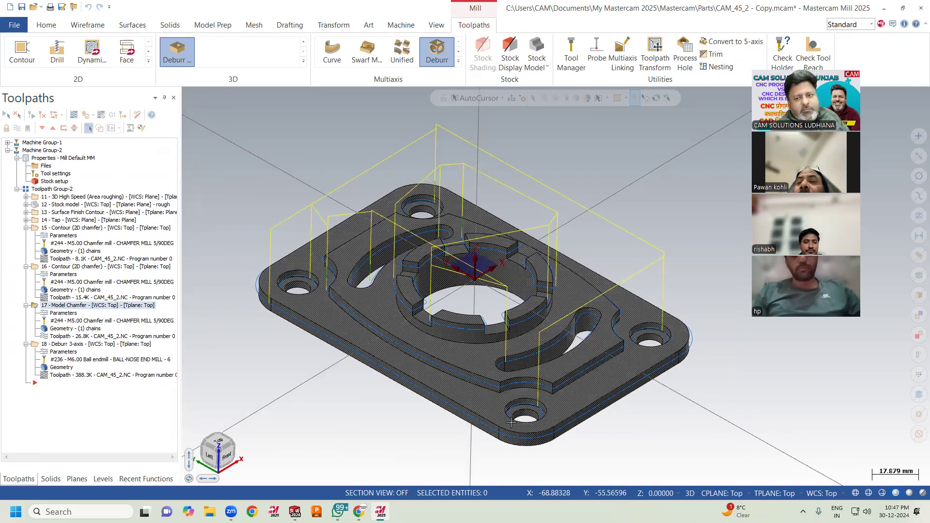
scroll(512, 422, "up", 1)
left_click(97, 345)
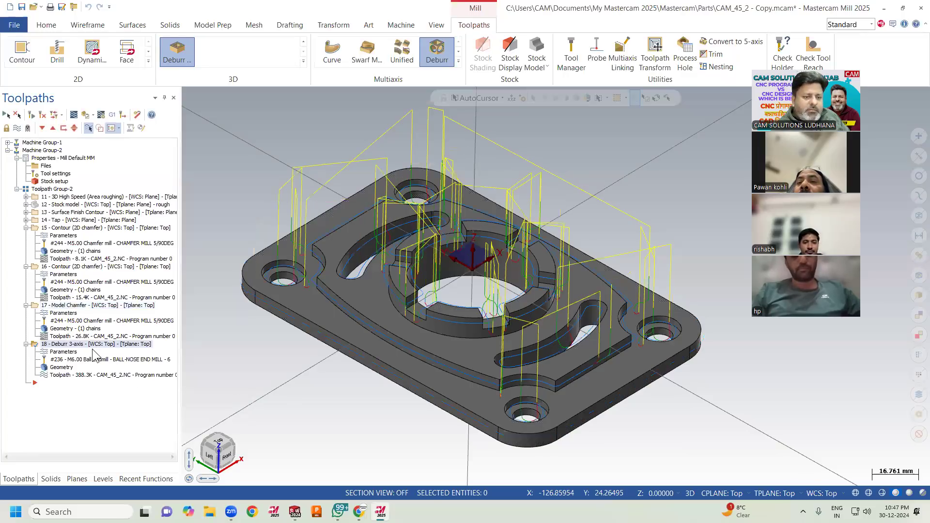
Set the link type of the Deburr 3-axis operation to Clearance blend spline and regenerate its toolpath.
left_click(68, 353)
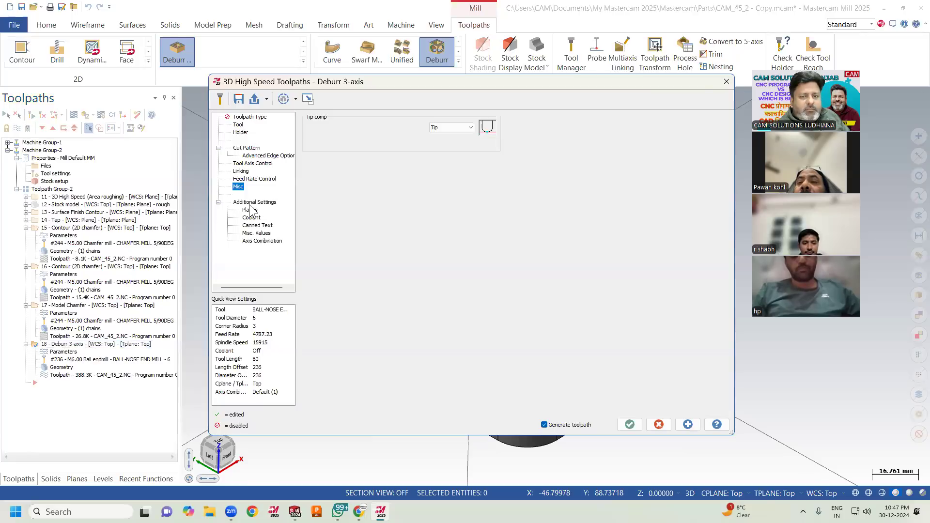
left_click(247, 179)
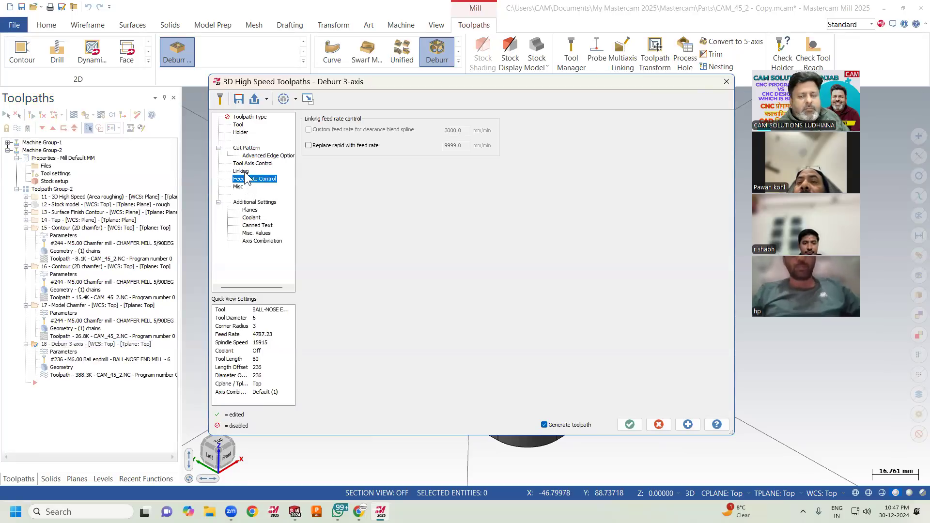
left_click(243, 172)
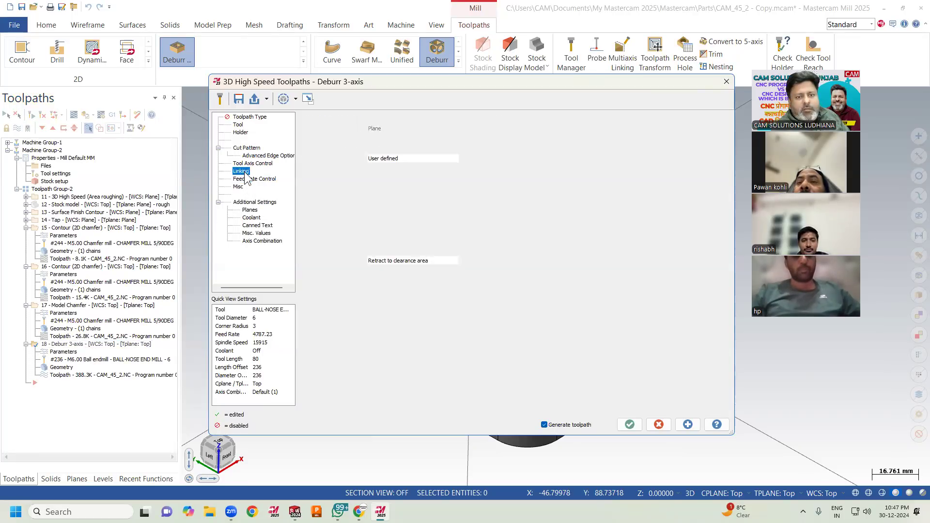
left_click(412, 158)
left_click(412, 158)
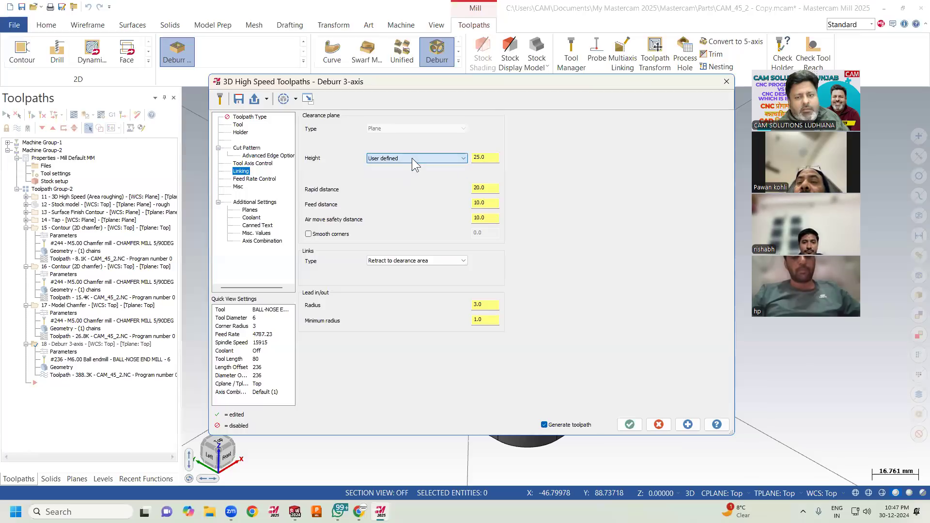
left_click(442, 259)
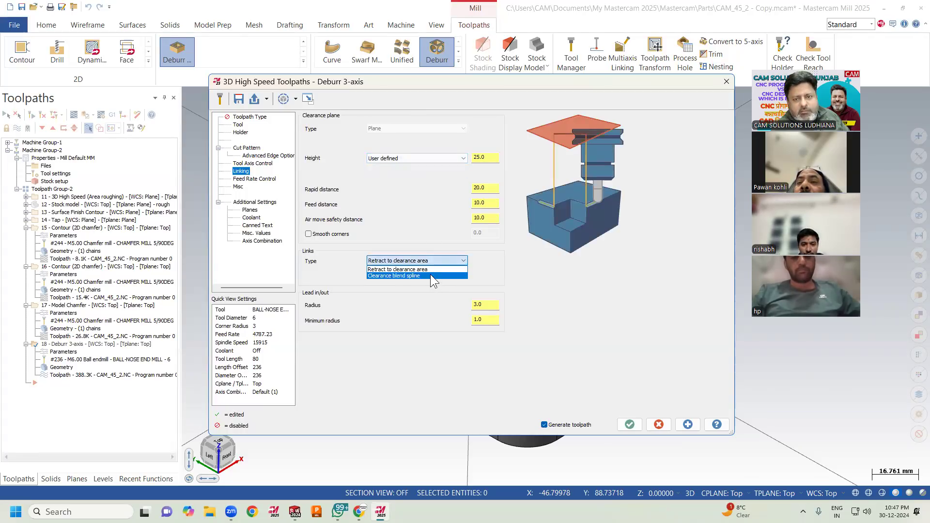
left_click(430, 276)
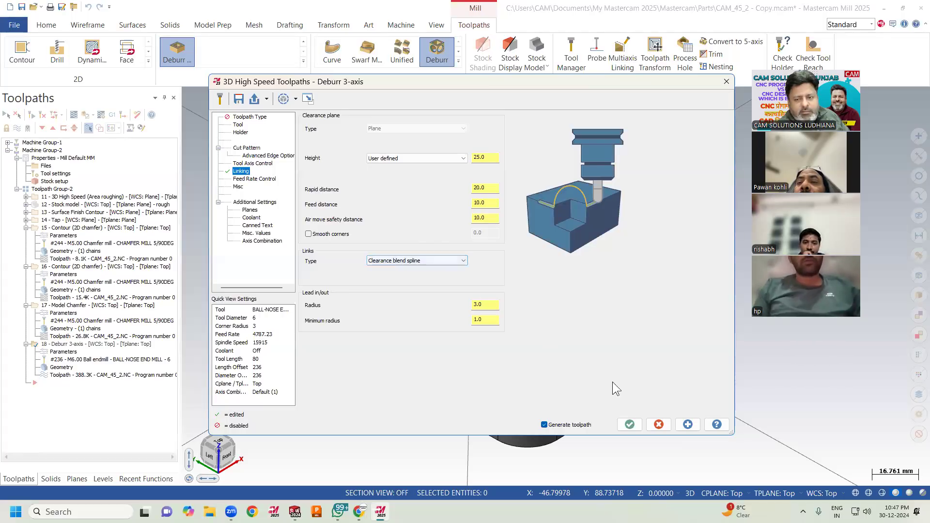
left_click(630, 424)
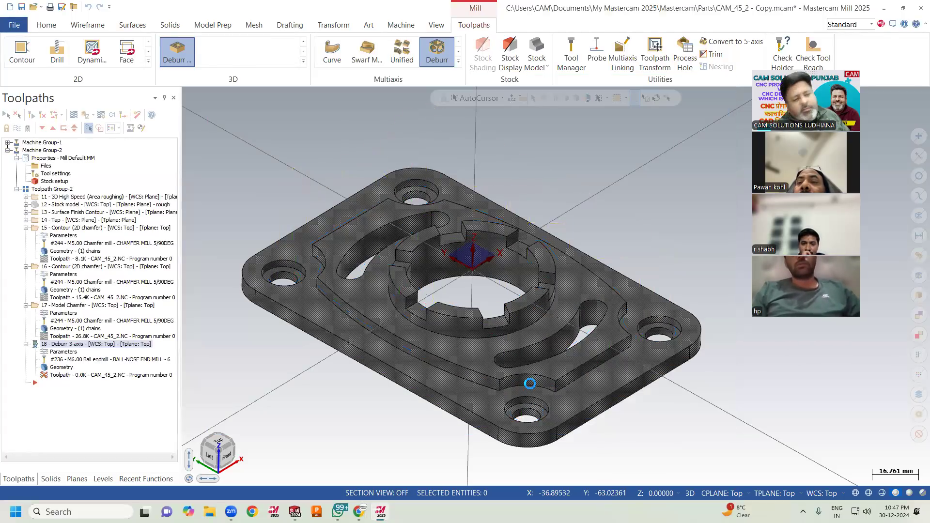
middle_click_drag(462, 341, 480, 334)
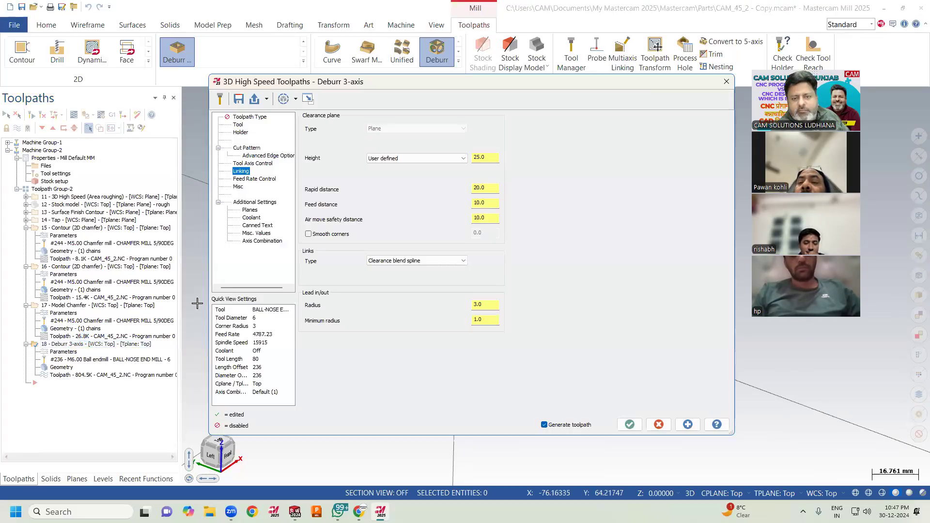
Set the Deburr 3-axis linking distances to 10 for rapid, 2 for feed and 5 for air move safety.
left_click_drag(486, 188, 465, 190)
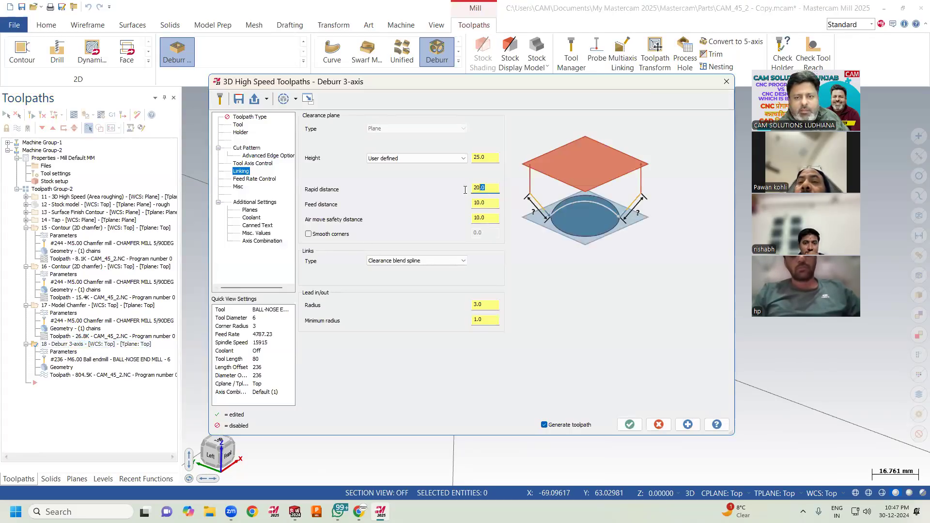
type("10")
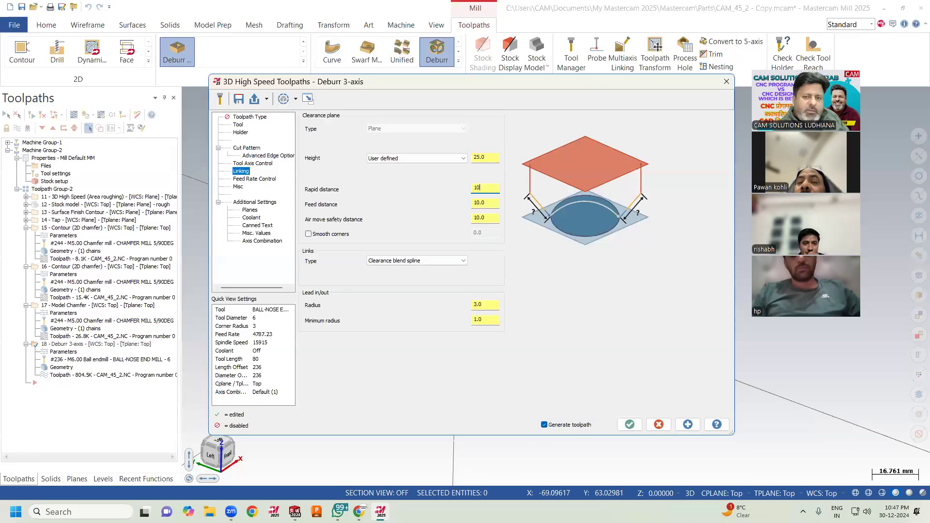
key("Tab")
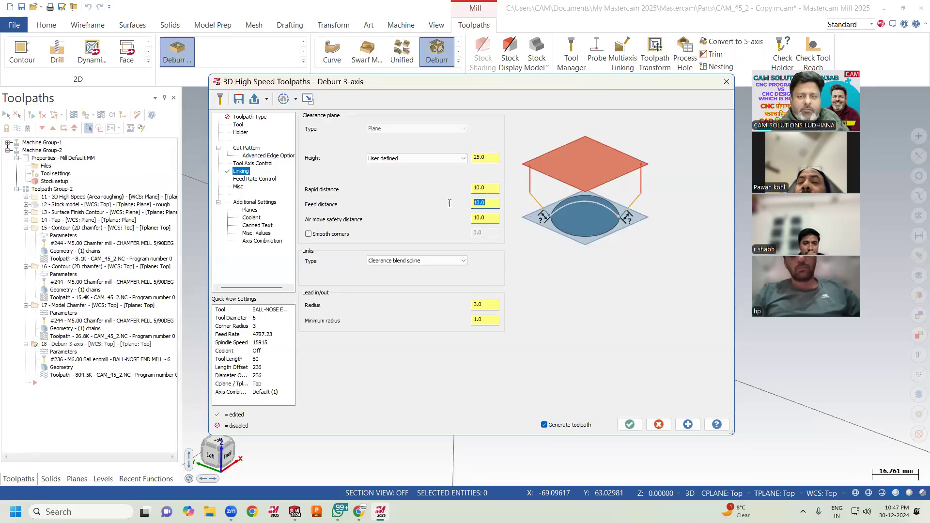
type("2")
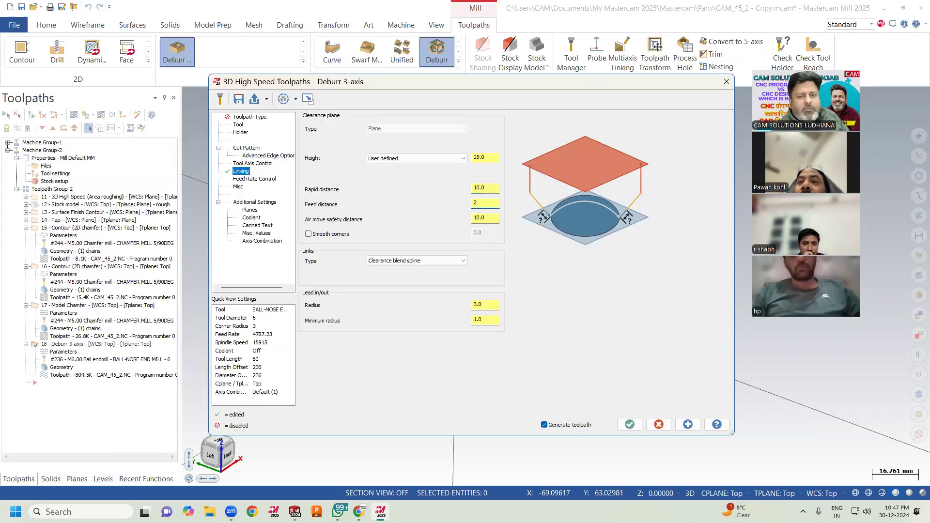
key("Tab")
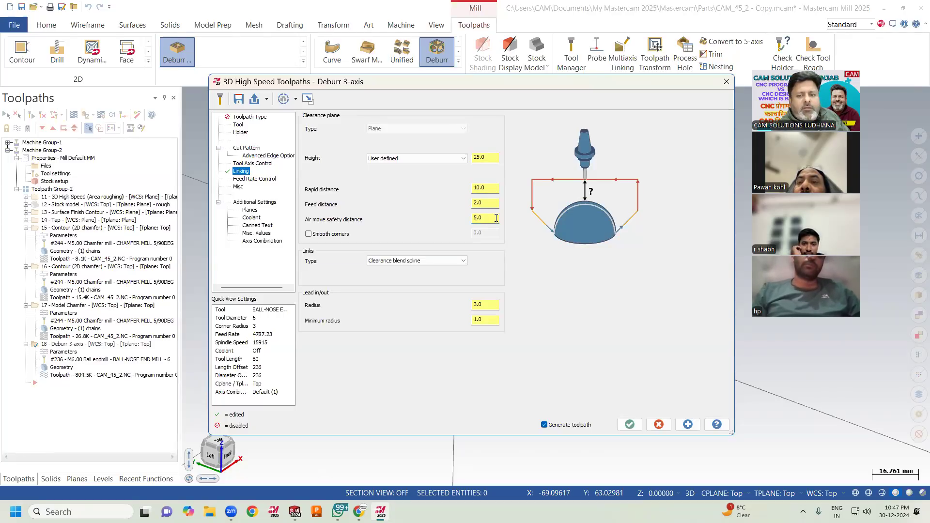
Set the user-defined clearance plane height of the Deburr 3-axis operation to 12 and regenerate the toolpath.
left_click(487, 187)
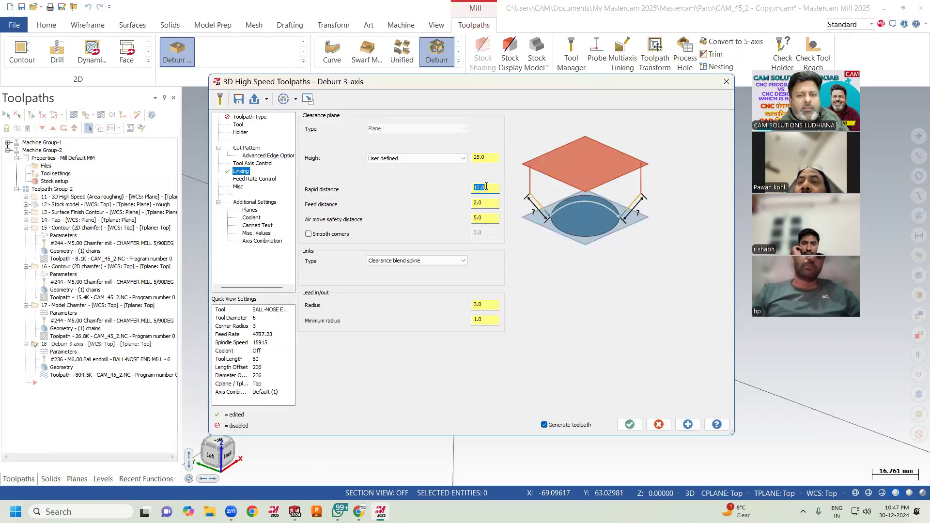
left_click(489, 157)
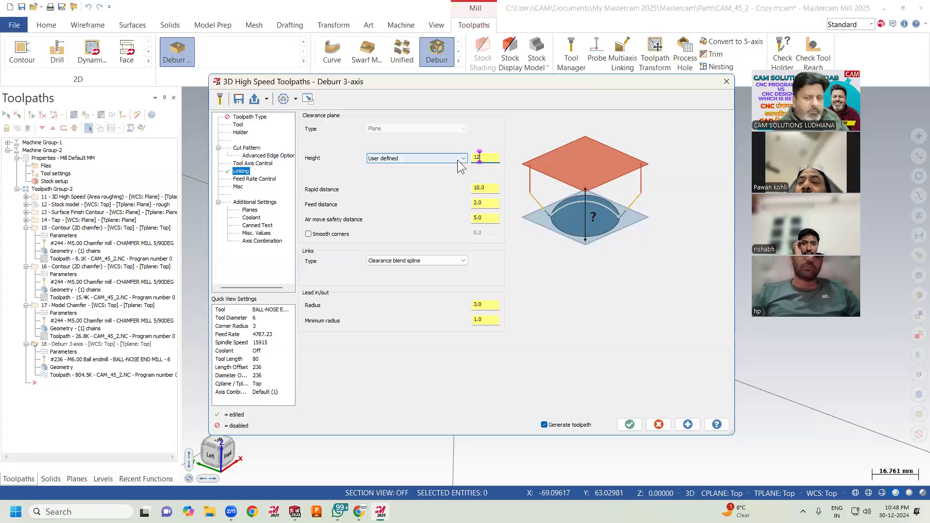
key("Tab")
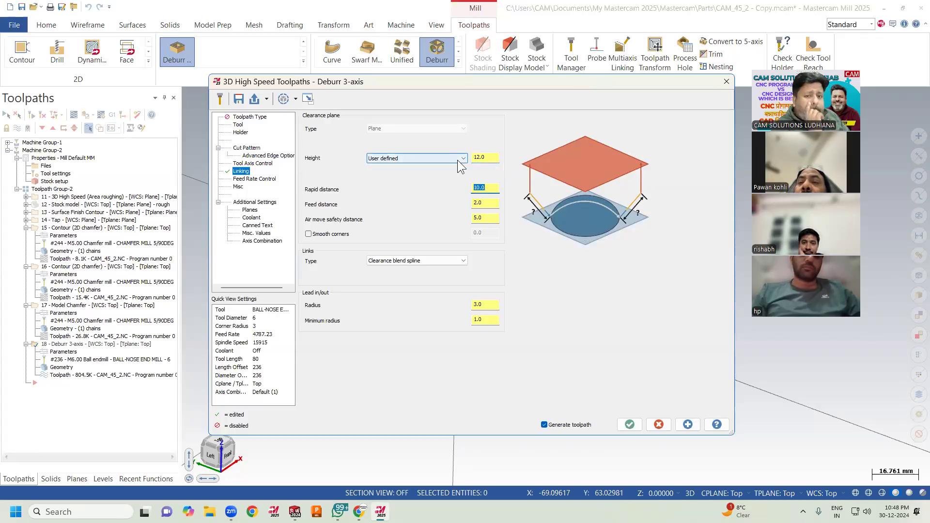
left_click(450, 159)
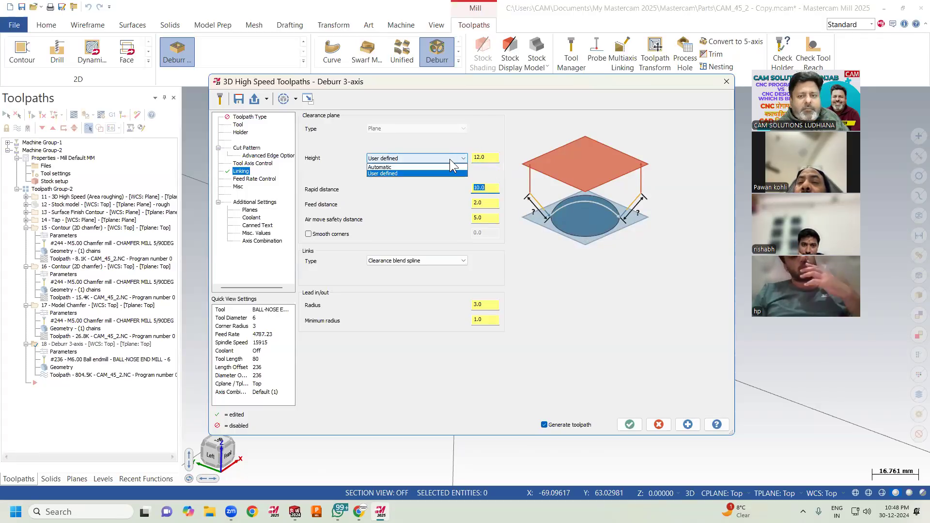
left_click(450, 159)
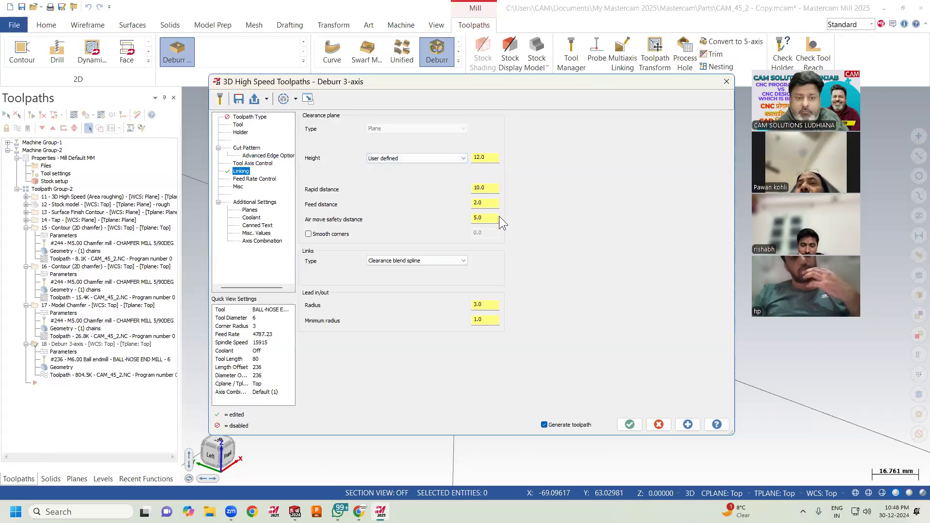
left_click(629, 424)
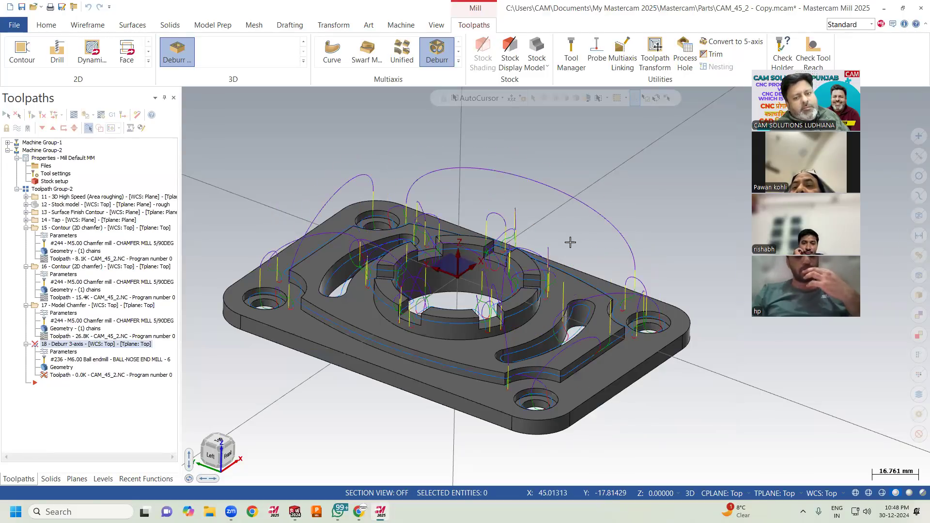
middle_click_drag(587, 244, 561, 260)
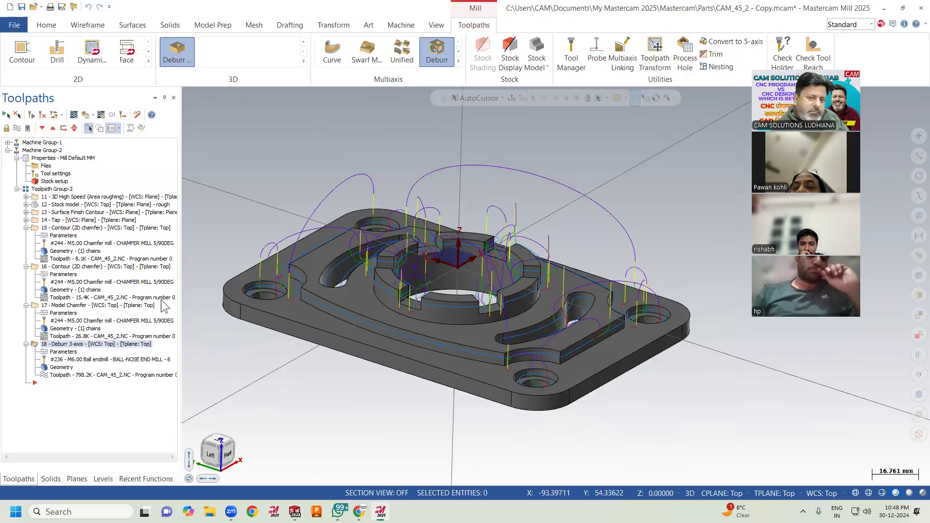
Review the Deburr 3-axis feed rate, miscellaneous, tool axis, cut pattern, advanced edge and planes settings, leaving them without changes.
left_click(59, 352)
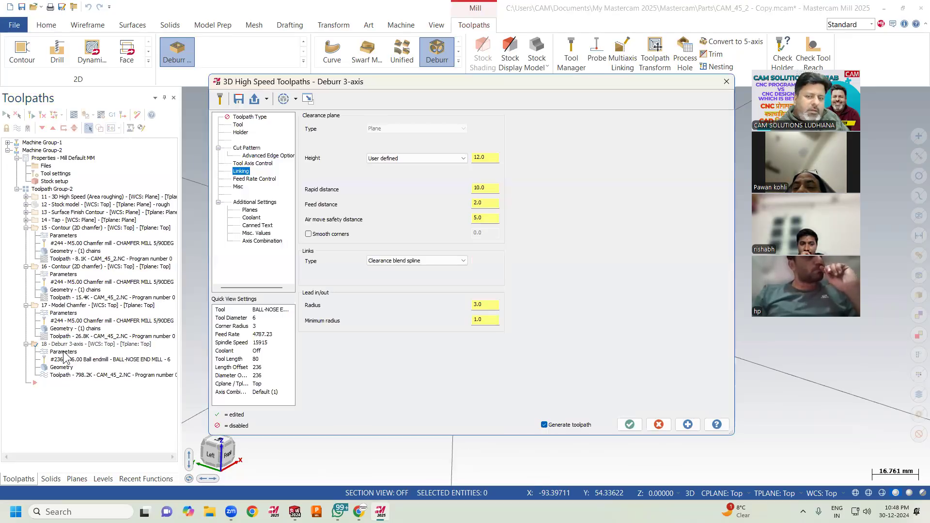
left_click(257, 179)
left_click(237, 187)
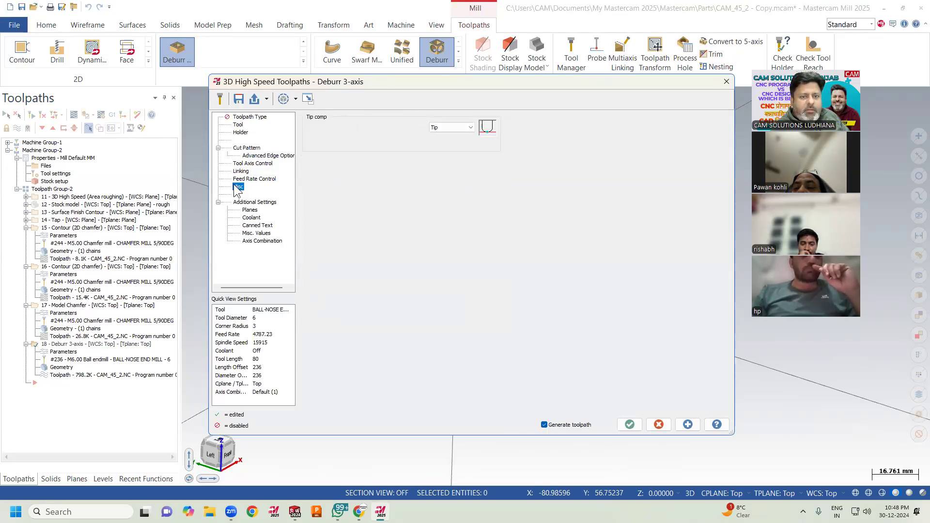
left_click(253, 164)
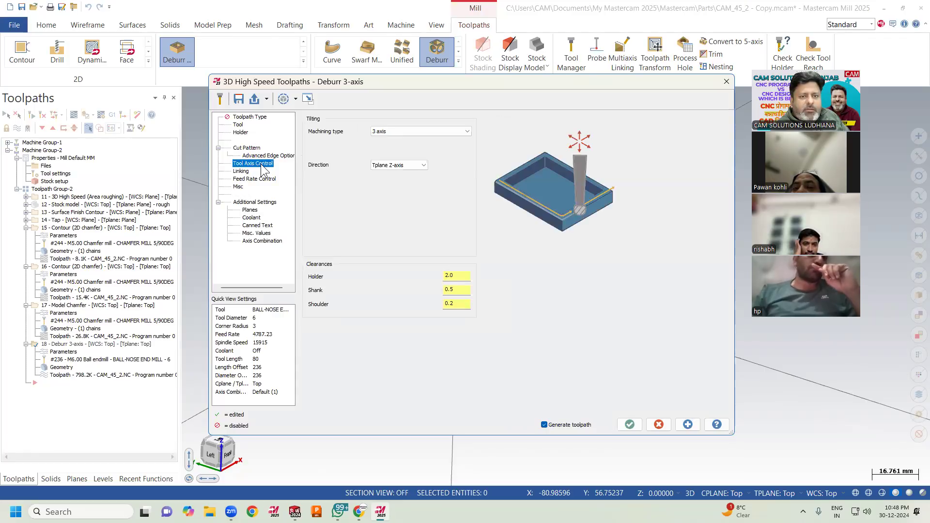
left_click(274, 156)
left_click(249, 148)
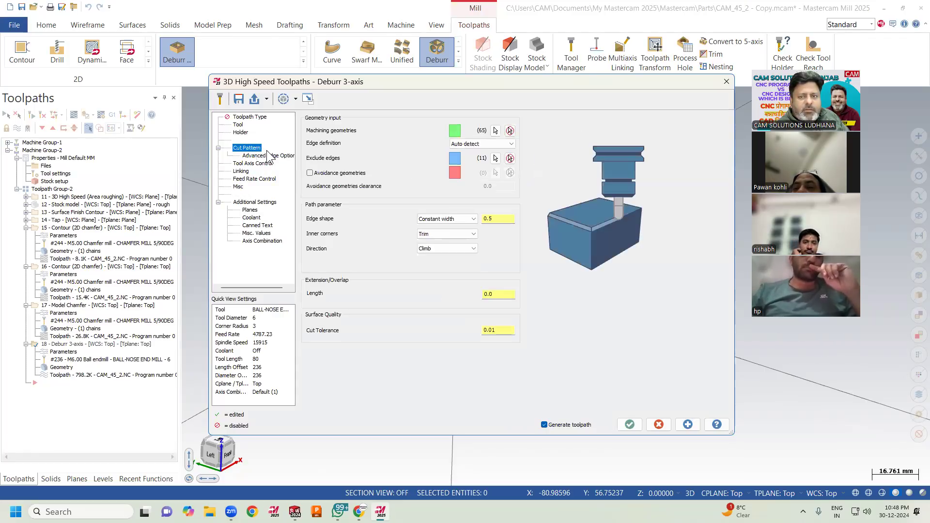
left_click(269, 157)
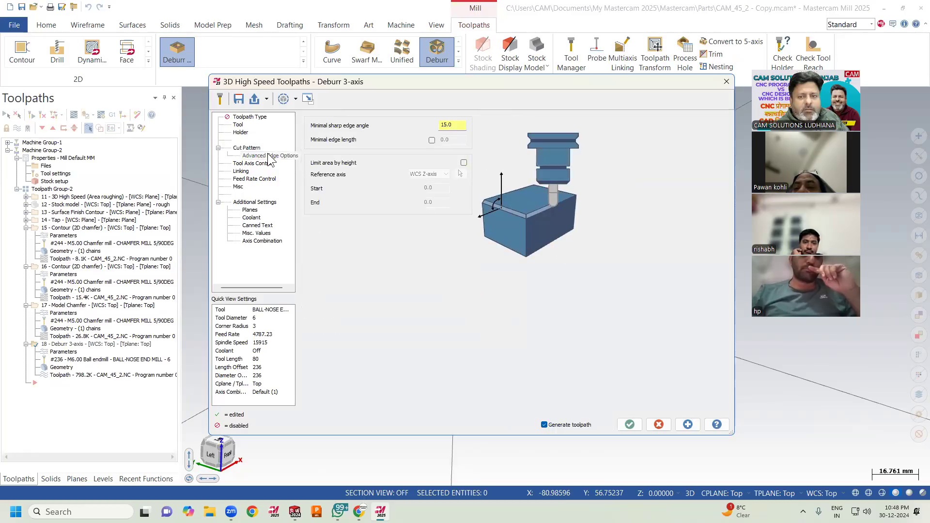
left_click(255, 149)
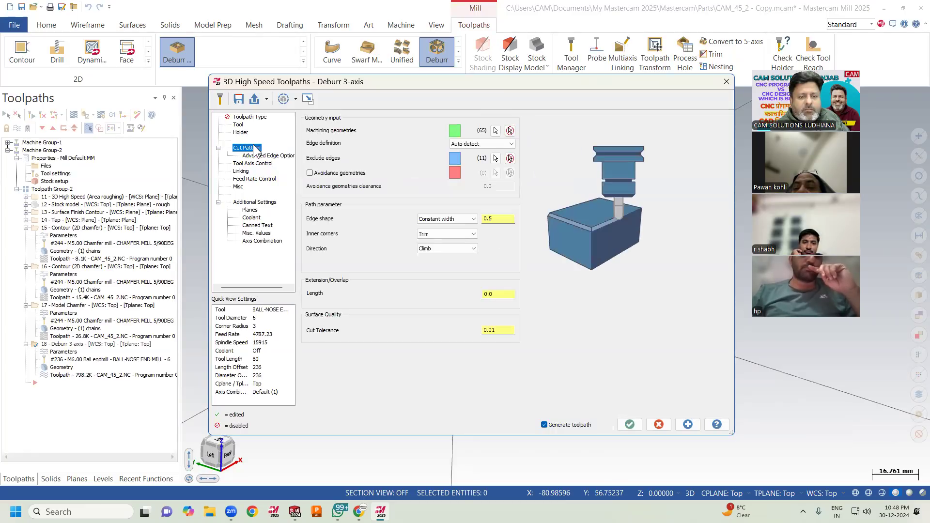
left_click(260, 208)
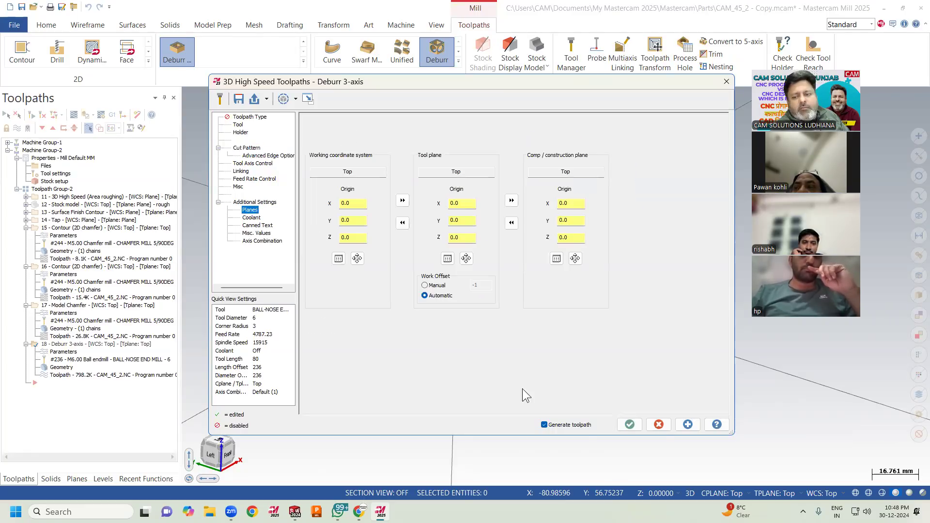
left_click(659, 425)
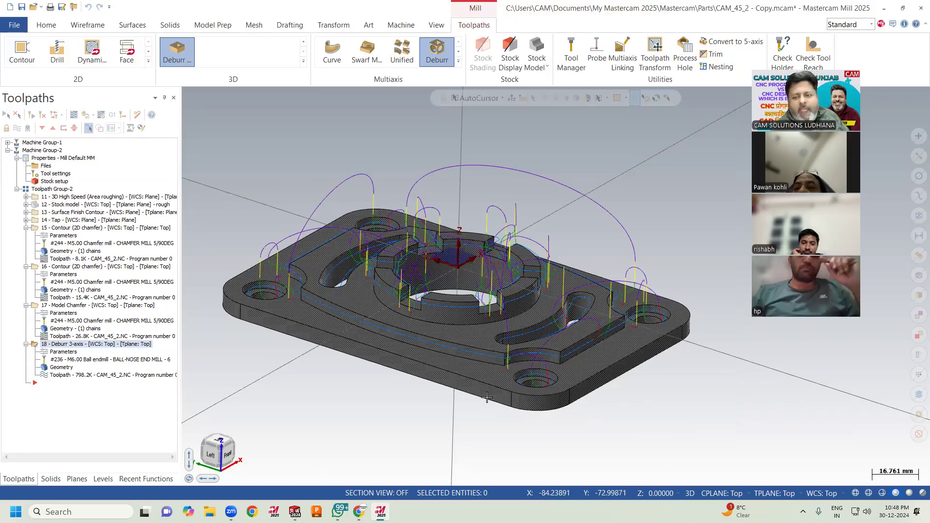
Display the toolpaths of the two Contour (2D chamfer) operations one after the other.
middle_click_drag(440, 312, 432, 334)
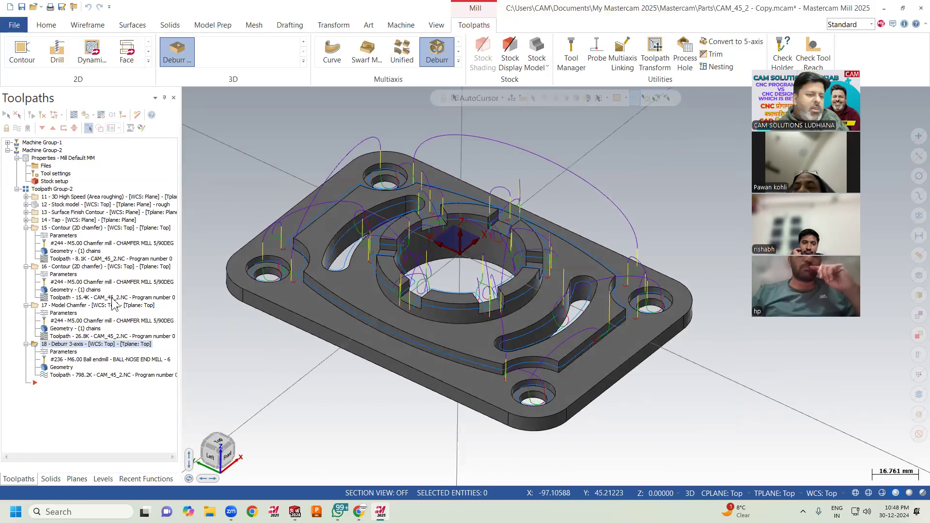
left_click(61, 229)
left_click(67, 267)
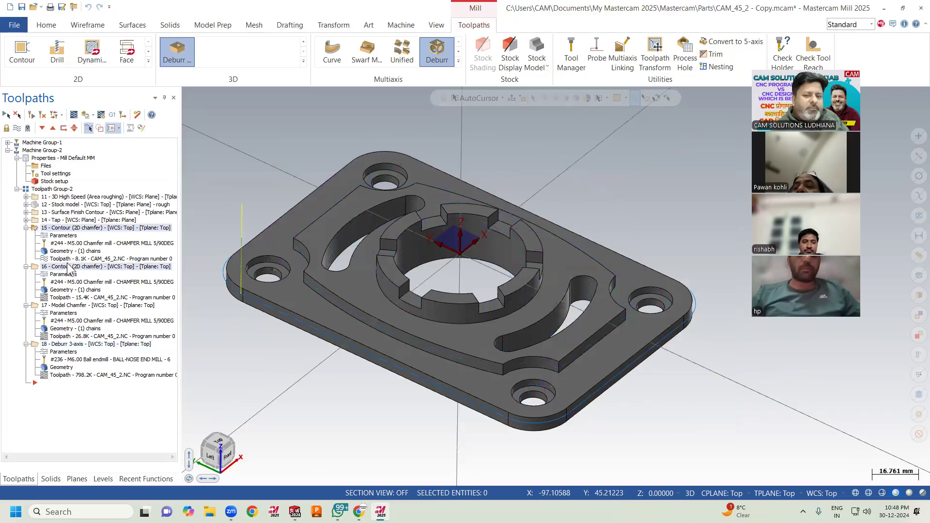
Display the Model Chamfer operation's toolpath and examine its passes and linking moves around the plate from several angles.
left_click(74, 305)
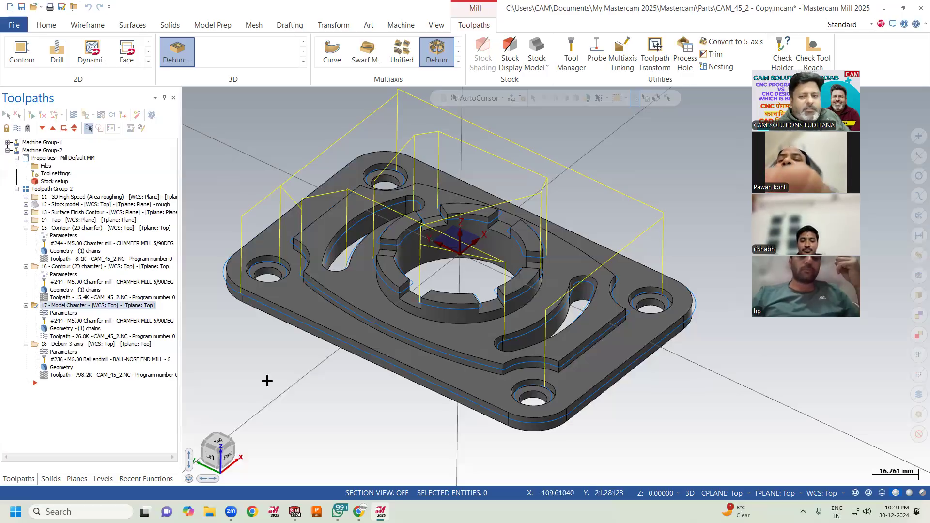
scroll(376, 363, "down", 1)
scroll(368, 214, "up", 1)
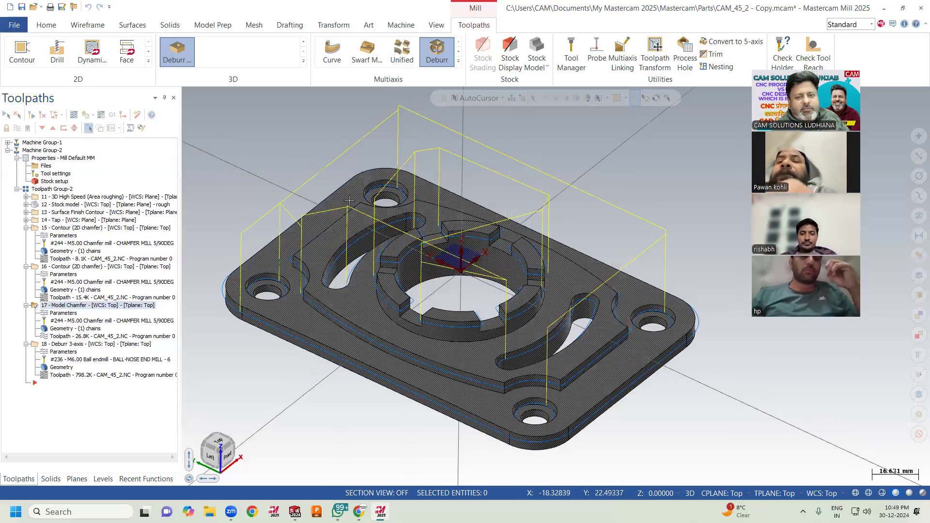
middle_click_drag(258, 177, 257, 168)
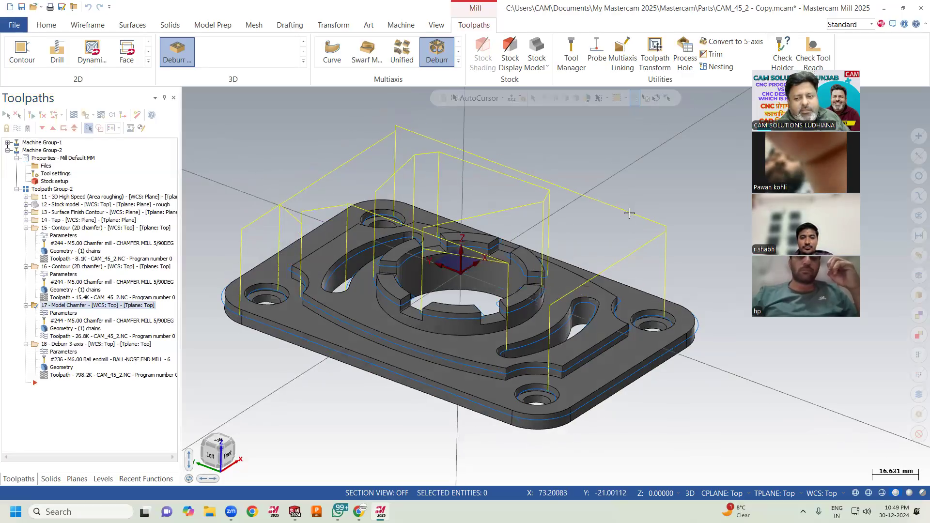
middle_click_drag(612, 234, 609, 237)
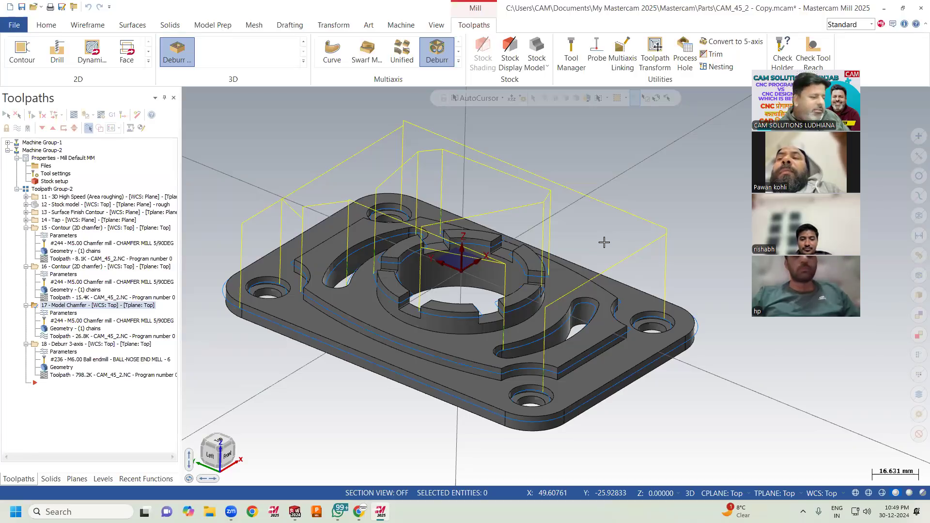
middle_click_drag(368, 226, 370, 245)
scroll(713, 333, "up", 2)
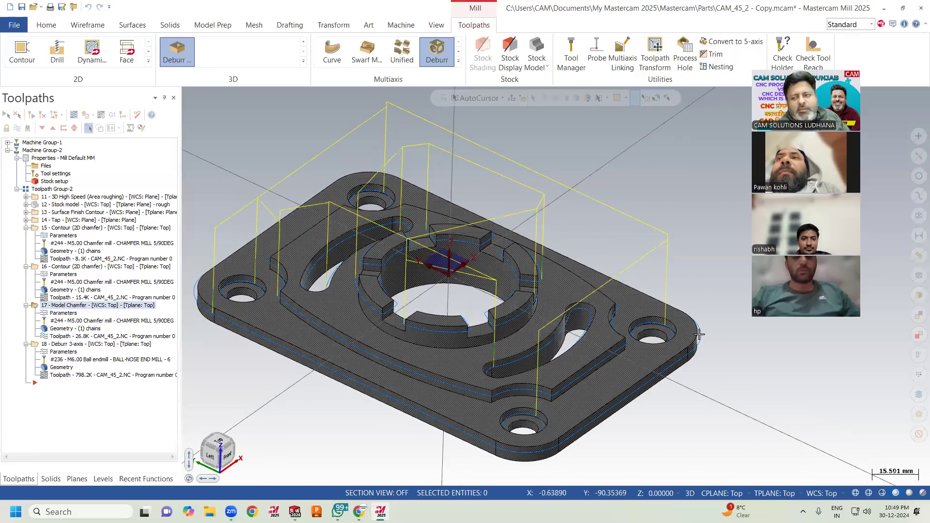
scroll(700, 334, "down", 2)
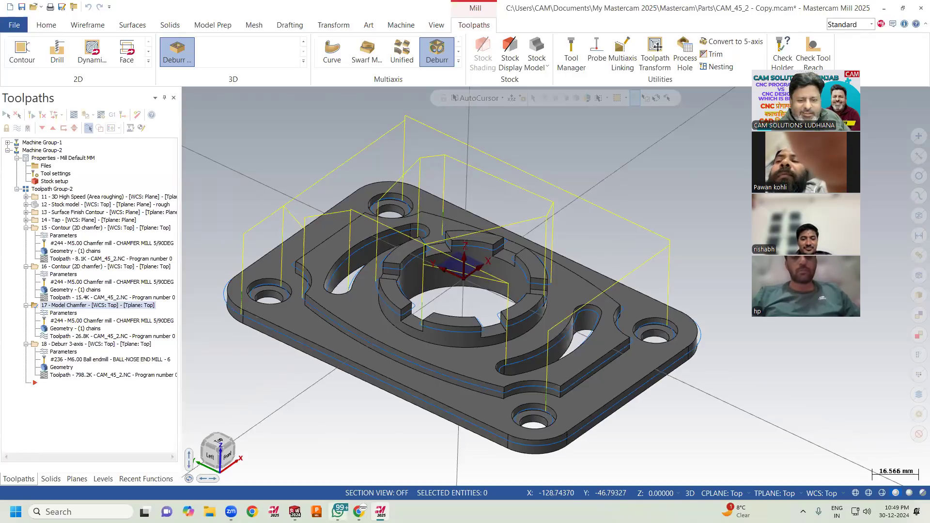
Switch to WhatsApp, look through the part images and videos in the archived NX Cam student's chat, and return to Mastercam.
left_click(340, 512)
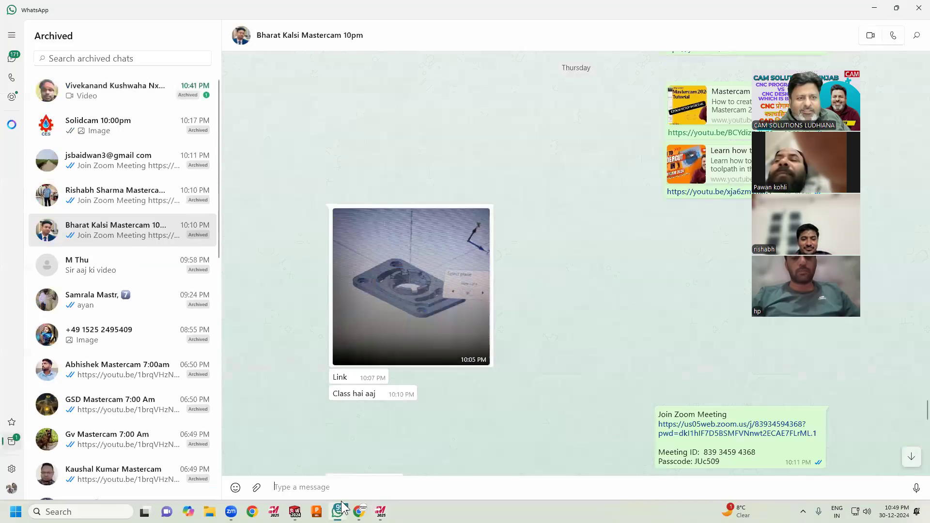
left_click(125, 95)
scroll(389, 345, "up", 3)
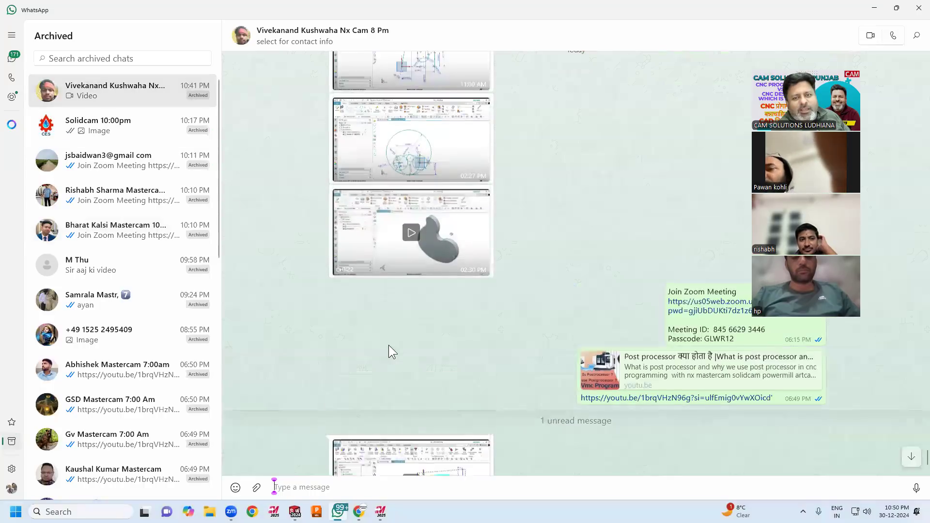
scroll(396, 331, "up", 10)
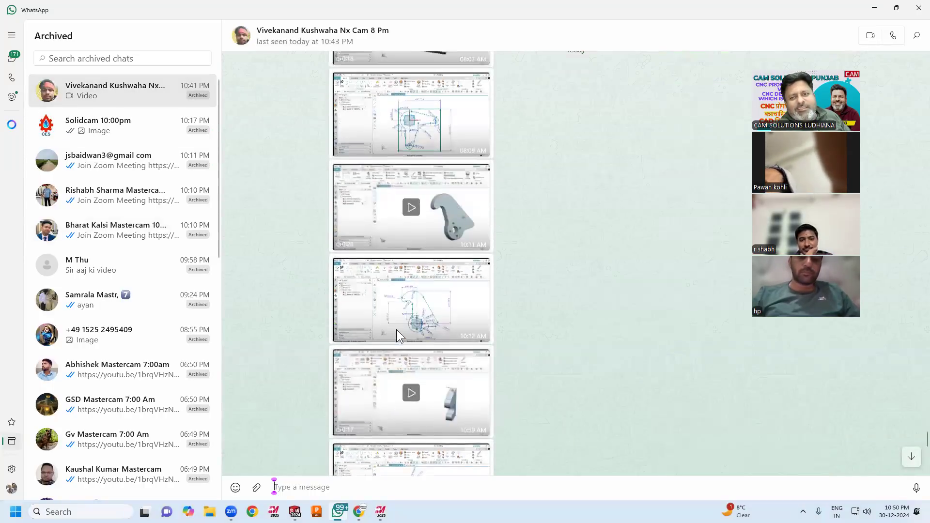
scroll(396, 334, "up", 6)
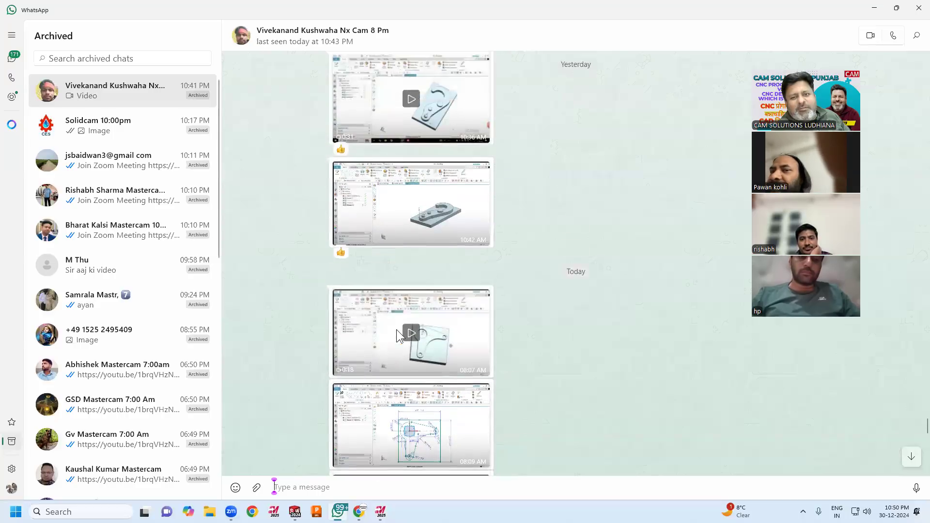
scroll(396, 329, "up", 1)
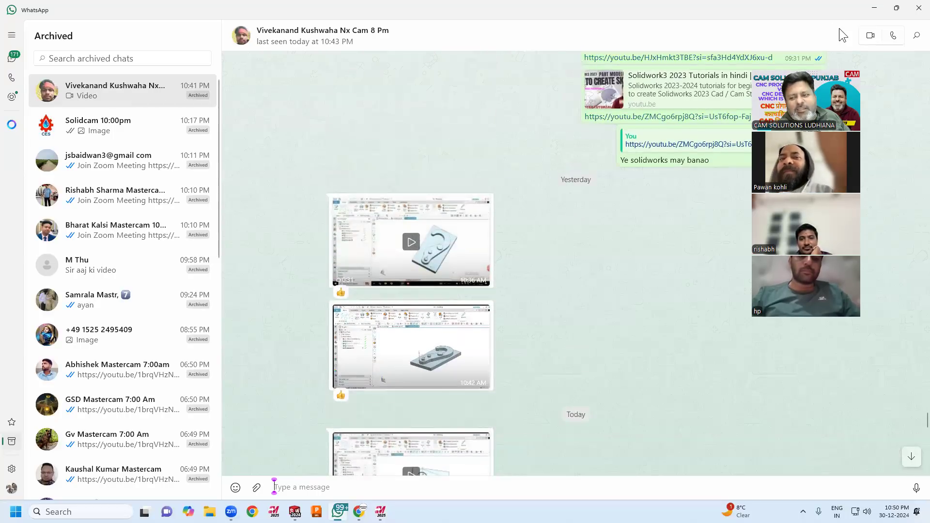
scroll(449, 299, "down", 15)
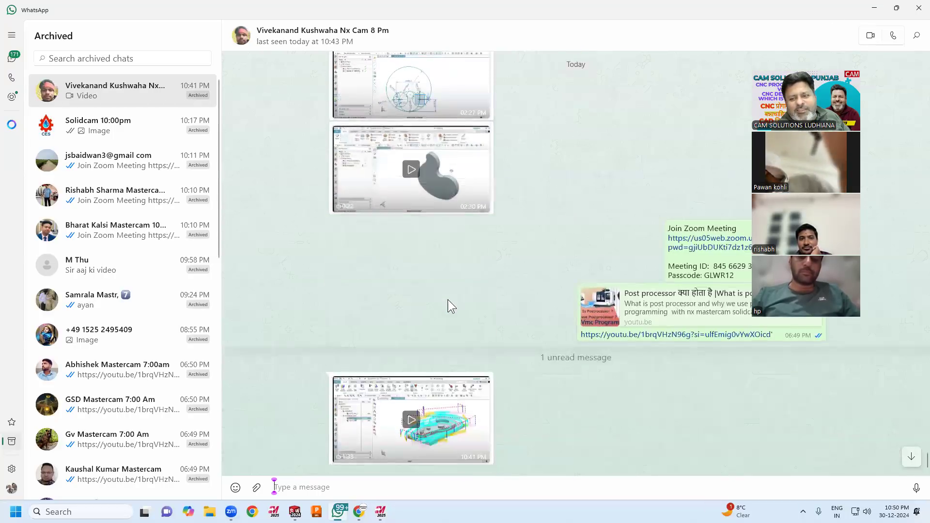
scroll(378, 339, "up", 2)
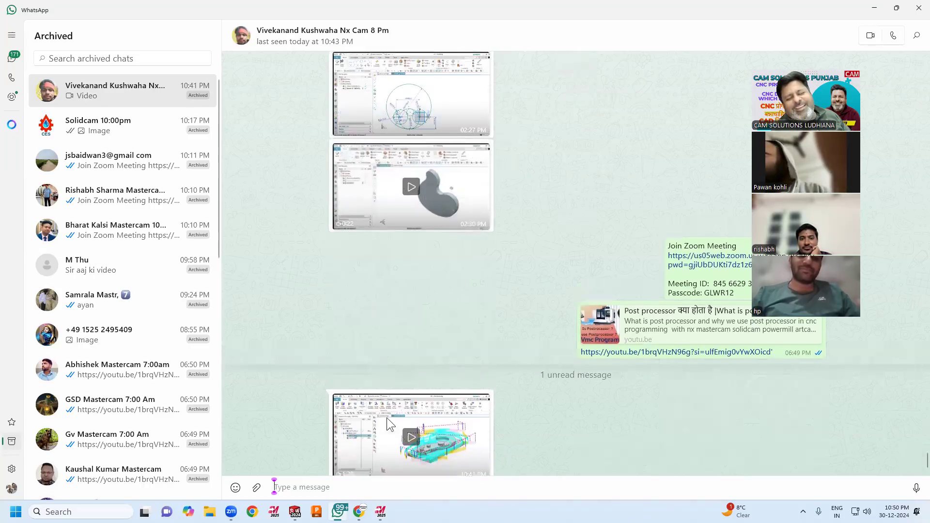
scroll(400, 384, "up", 1)
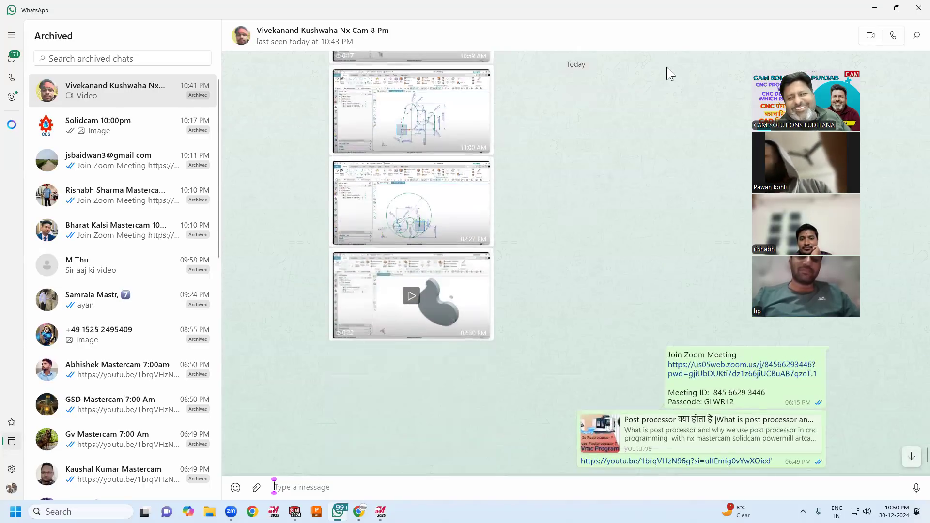
left_click(872, 9)
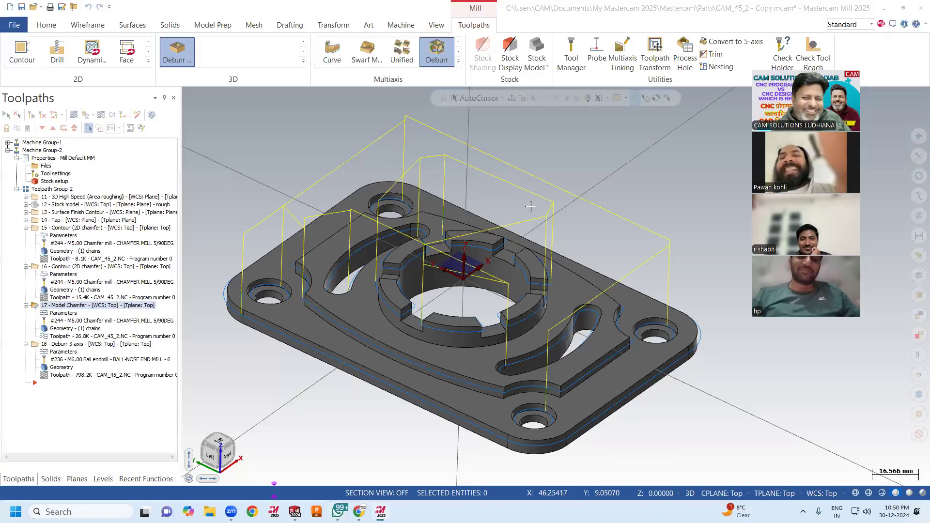
middle_click_drag(528, 210, 527, 211)
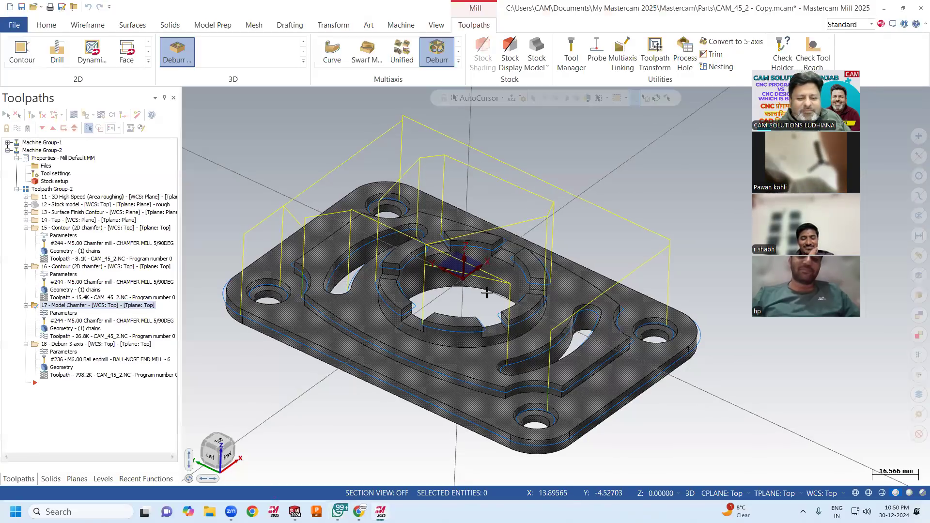
mouse_move(295, 512)
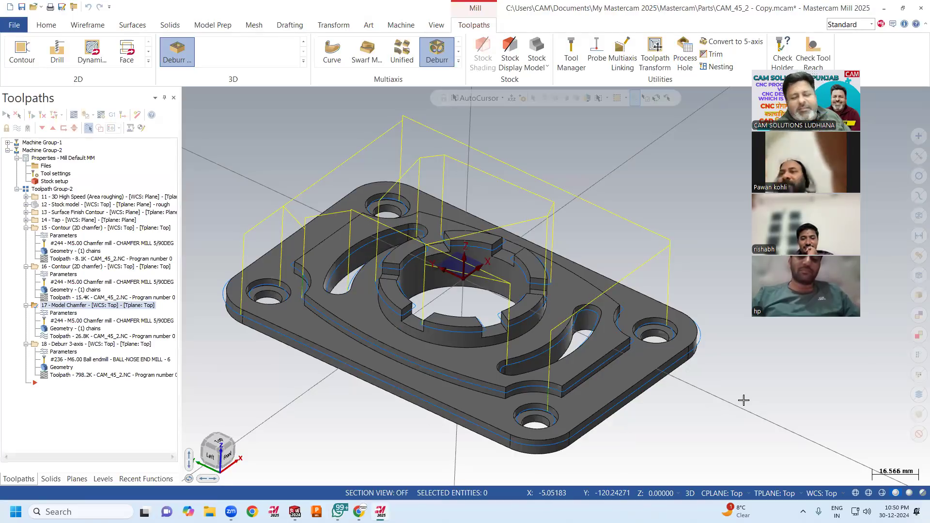
middle_click_drag(319, 330, 308, 323)
middle_click_drag(517, 433, 632, 466)
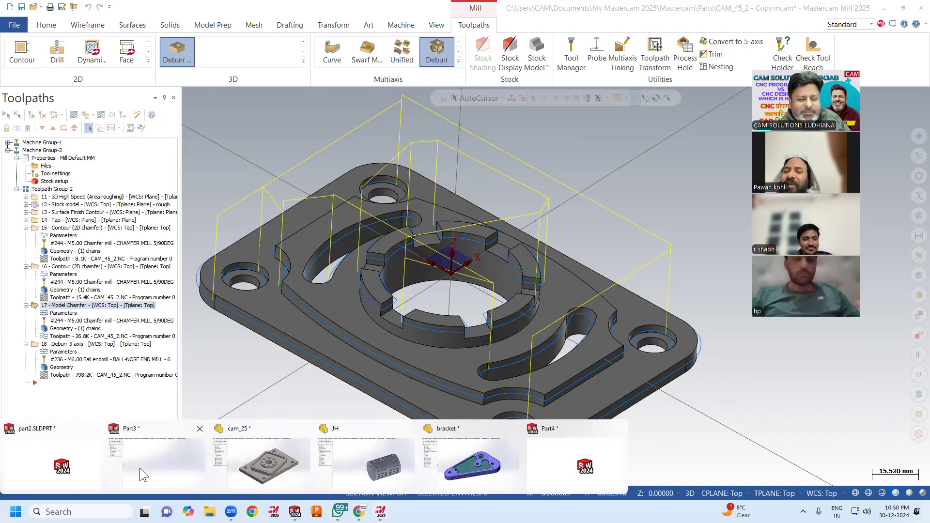
Switch to WhatsApp, find the unarchived chat containing the winged dagger emblem model, and play its 0:15 video.
left_click(338, 511)
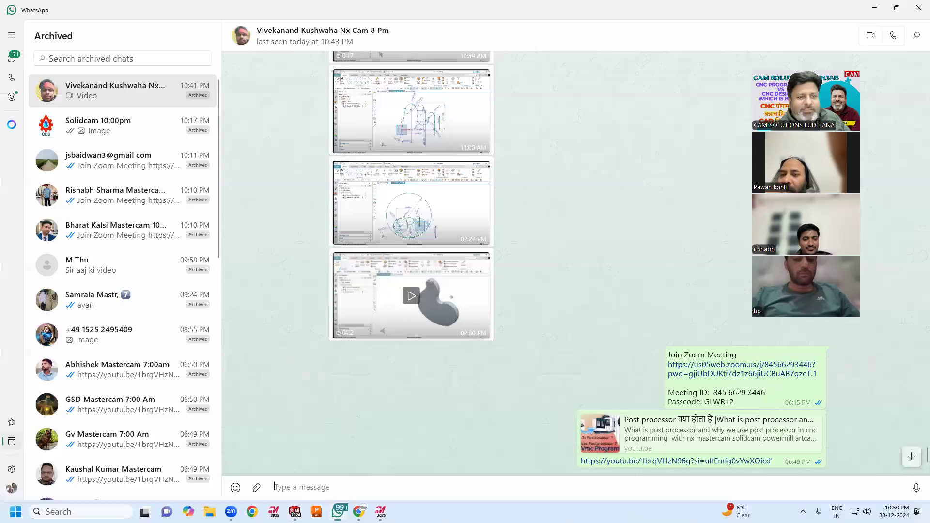
left_click(11, 60)
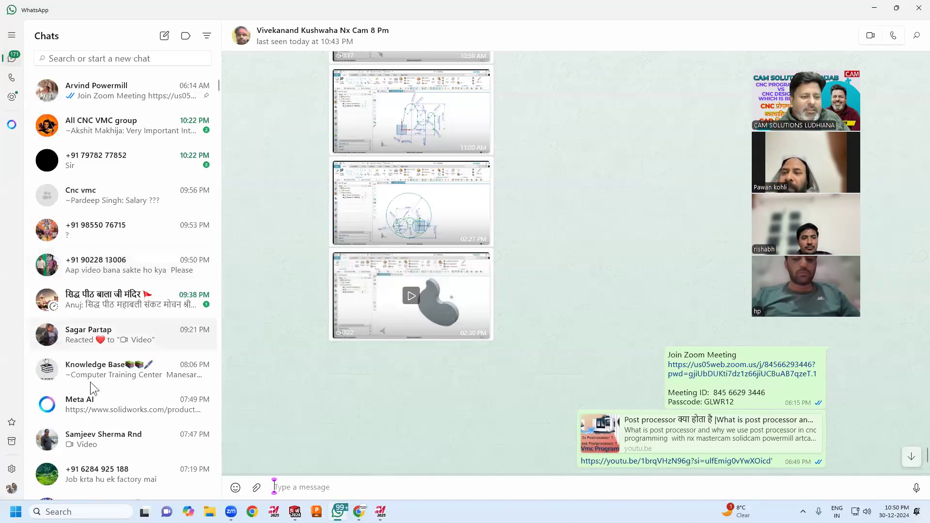
scroll(111, 413, "down", 3)
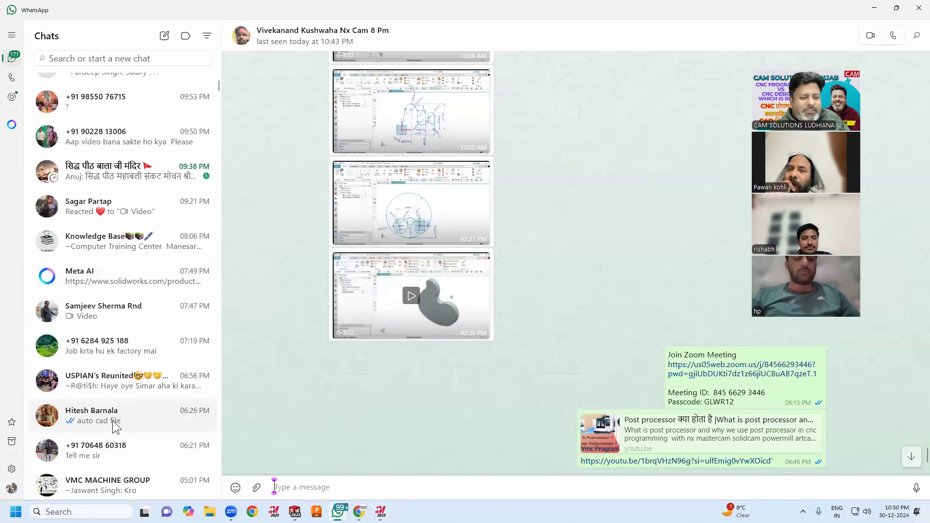
scroll(115, 427, "down", 3)
scroll(124, 415, "up", 6)
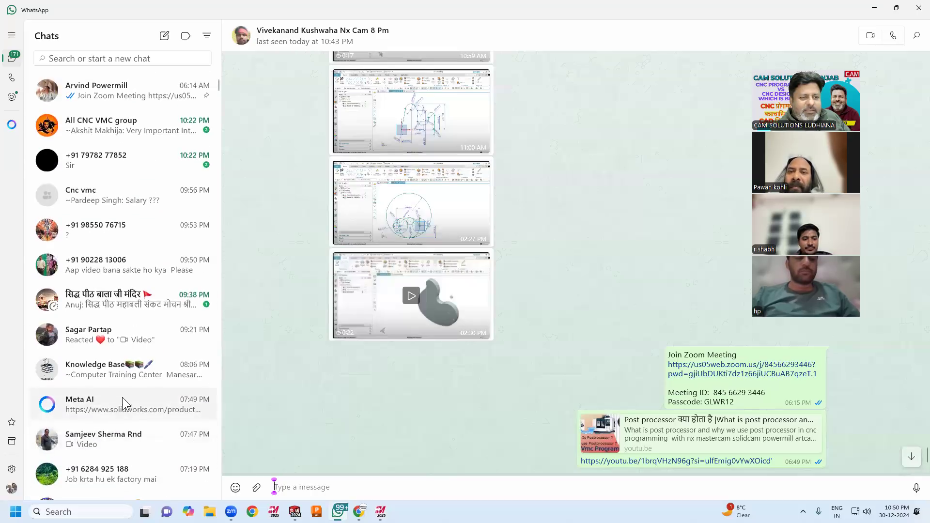
left_click(212, 330)
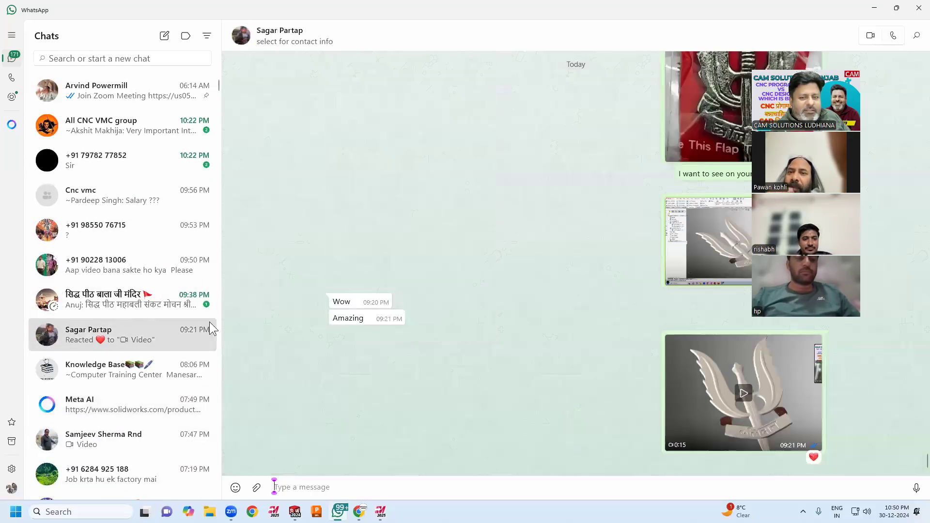
left_click(740, 390)
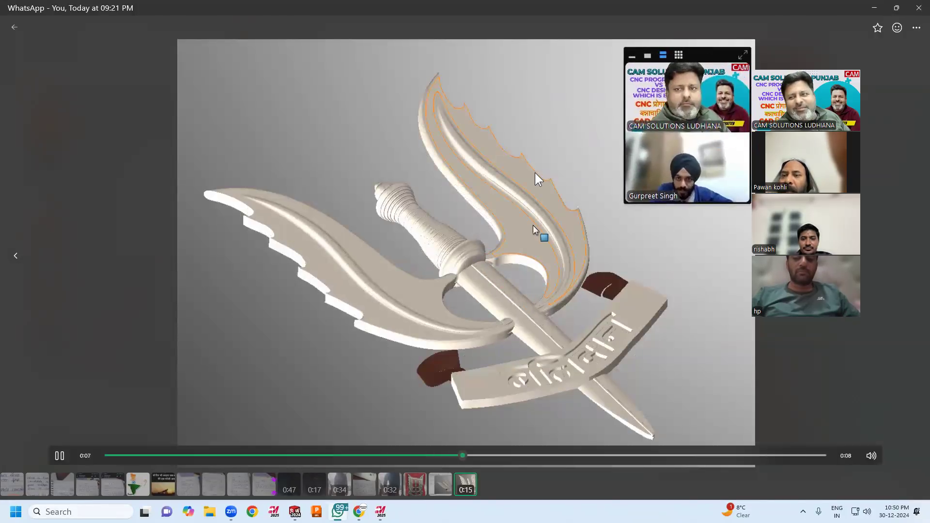
left_click(916, 12)
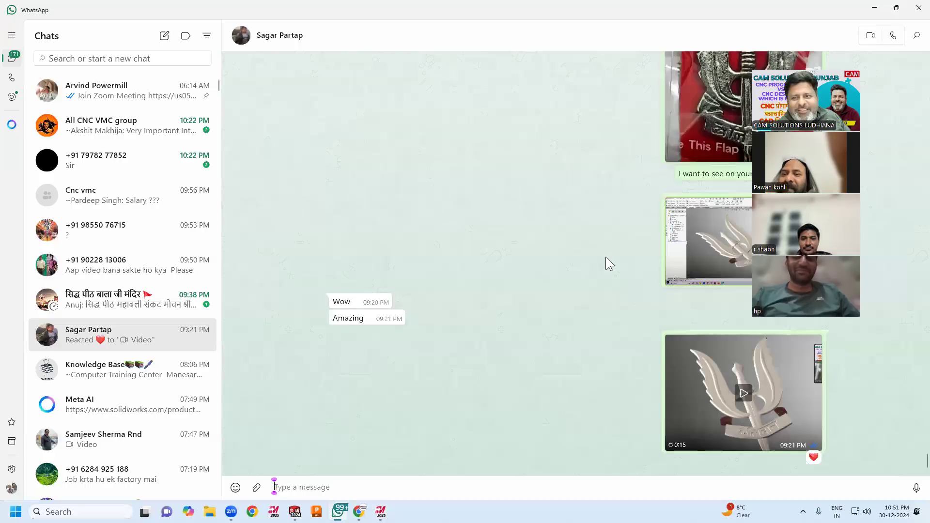
Look back through the earlier messages in the emblem video's chat and return to the plate model in Mastercam.
scroll(606, 257, "up", 8)
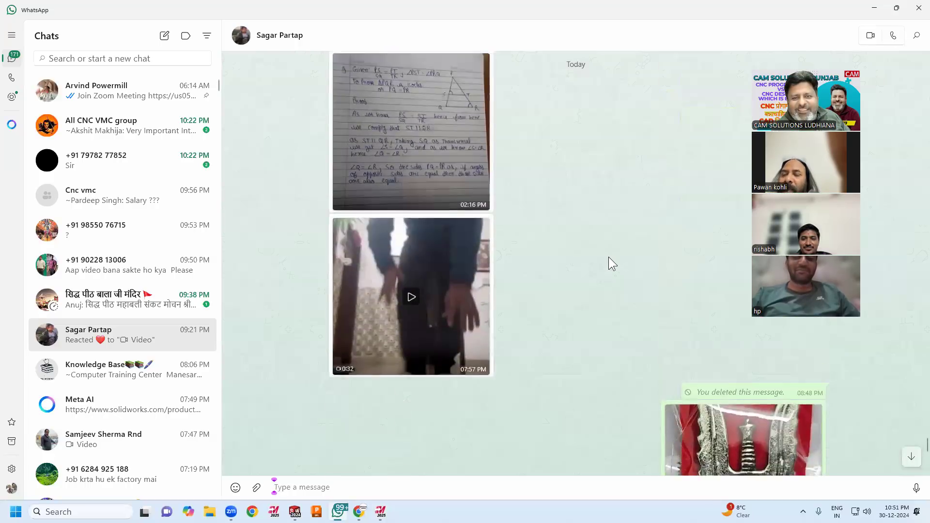
scroll(608, 264, "up", 2)
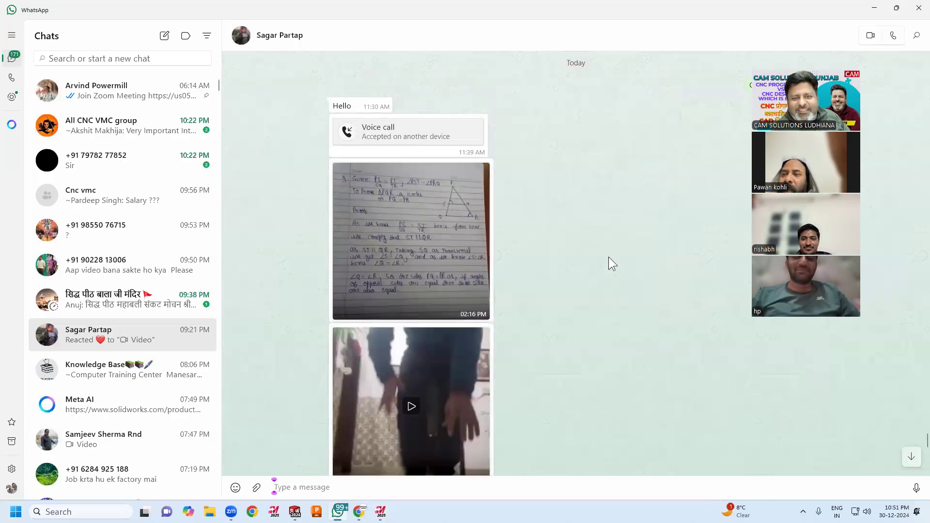
left_click(876, 9)
middle_click_drag(601, 165, 618, 172)
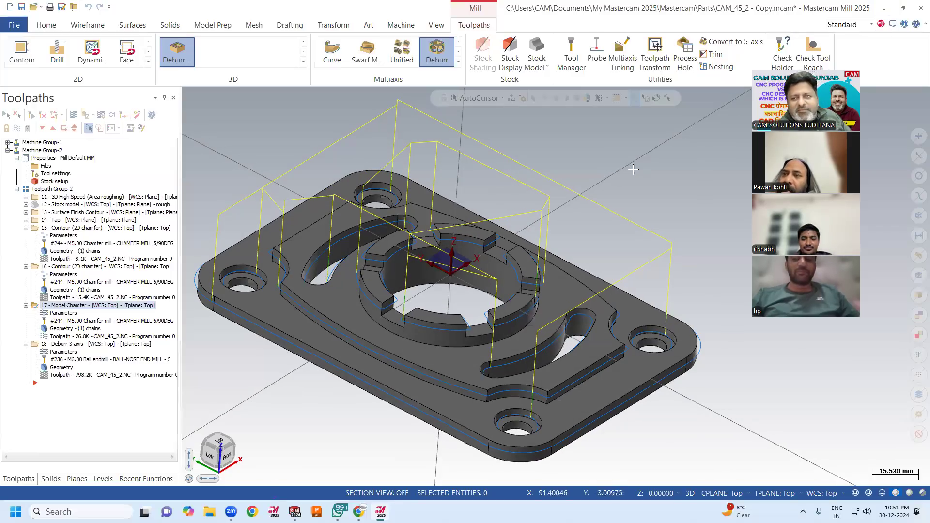